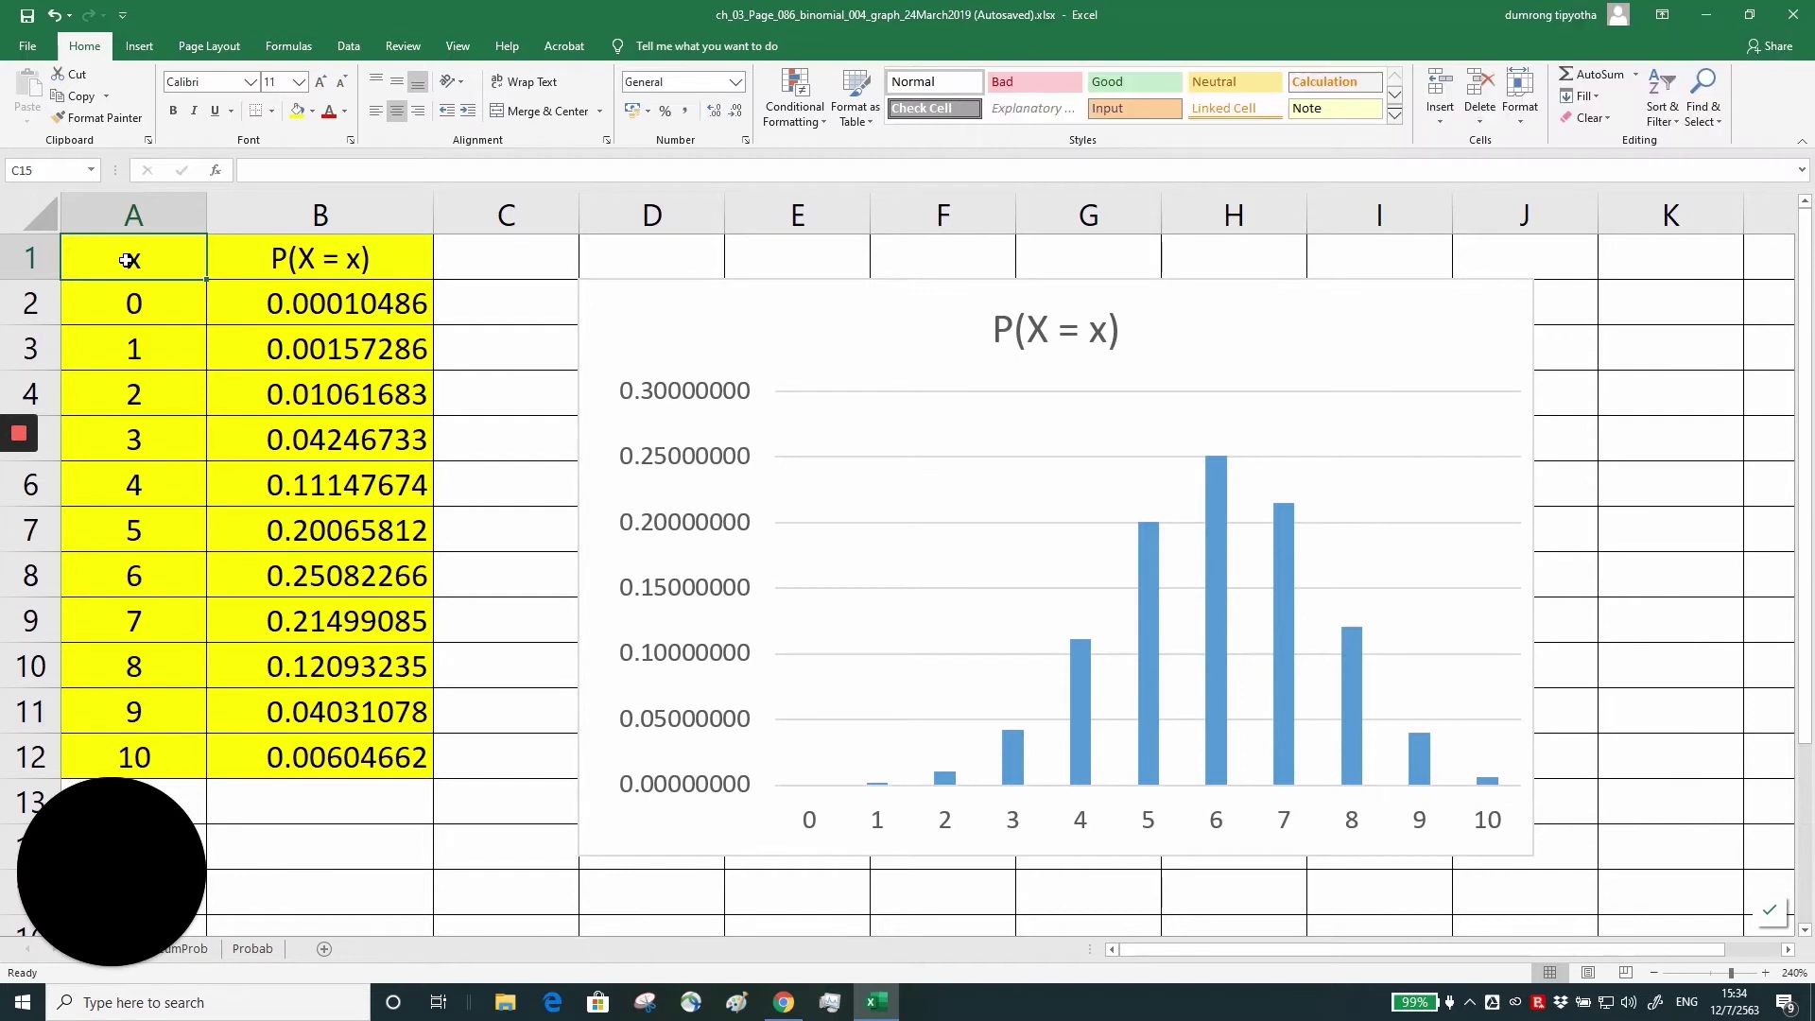
# Examine the x and P(X = x) headers and the x values in A2:A12.
pyautogui.click(285, 257)
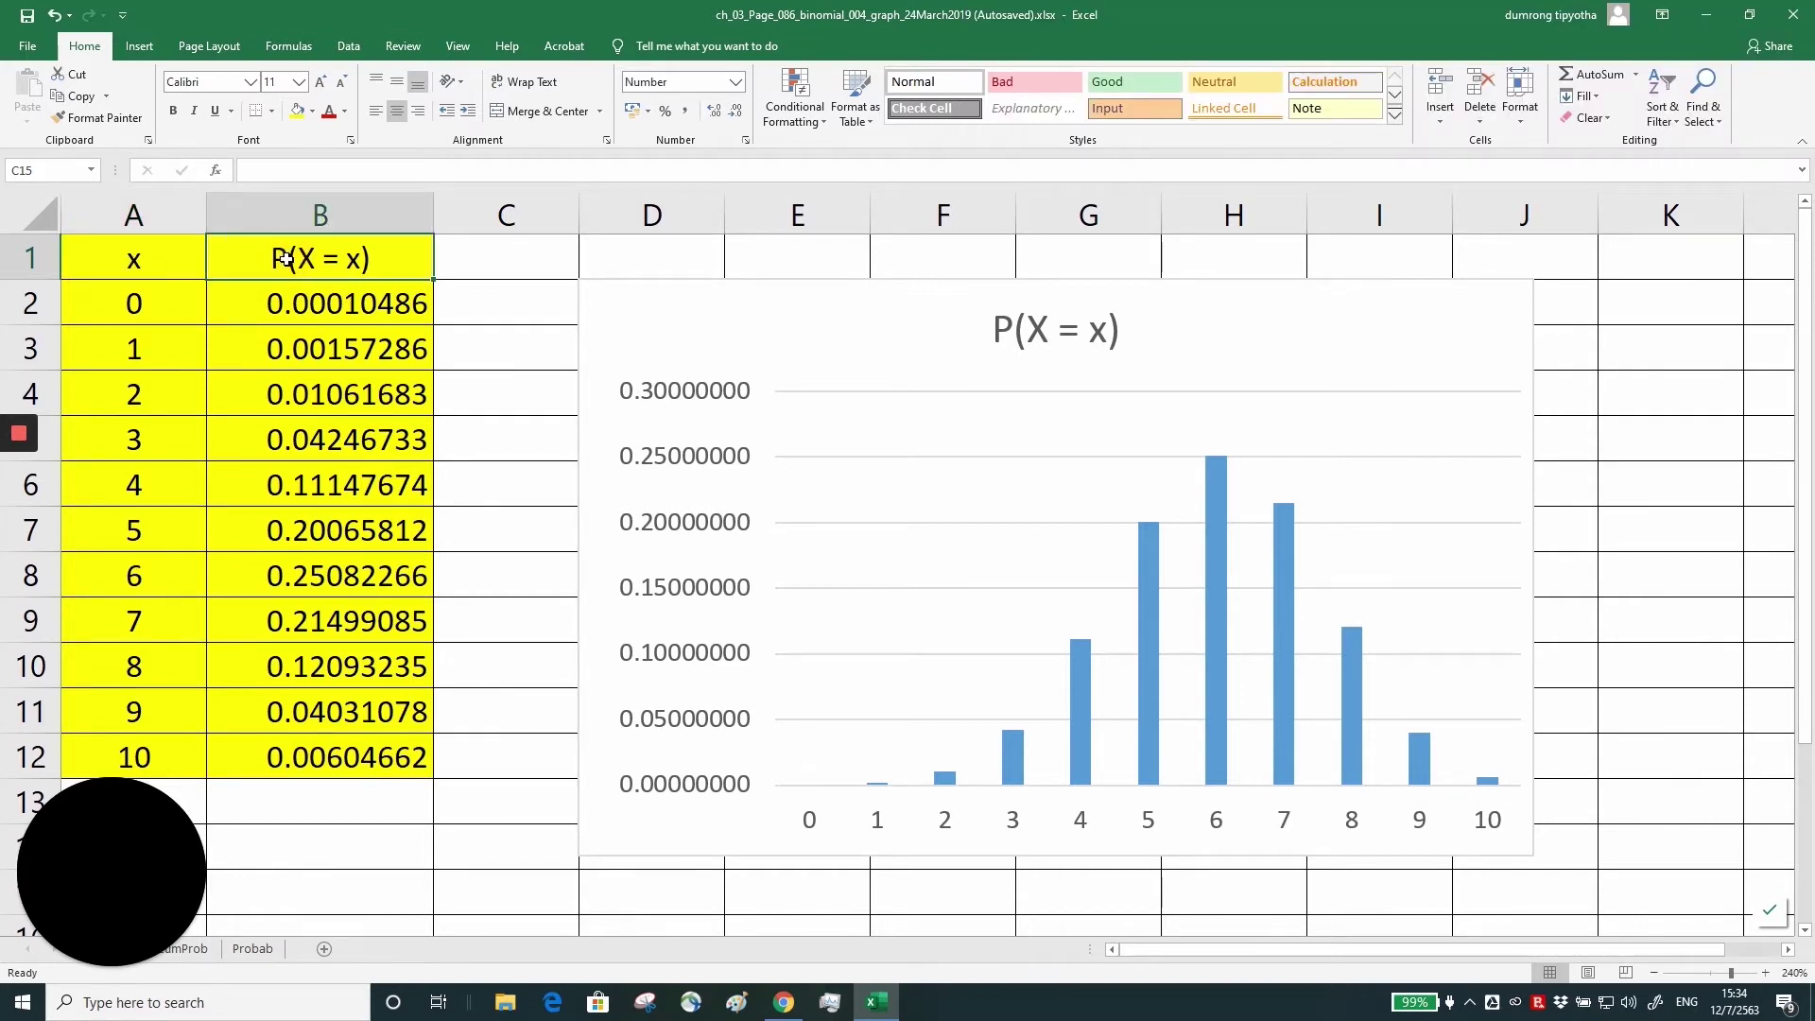
pyautogui.click(139, 303)
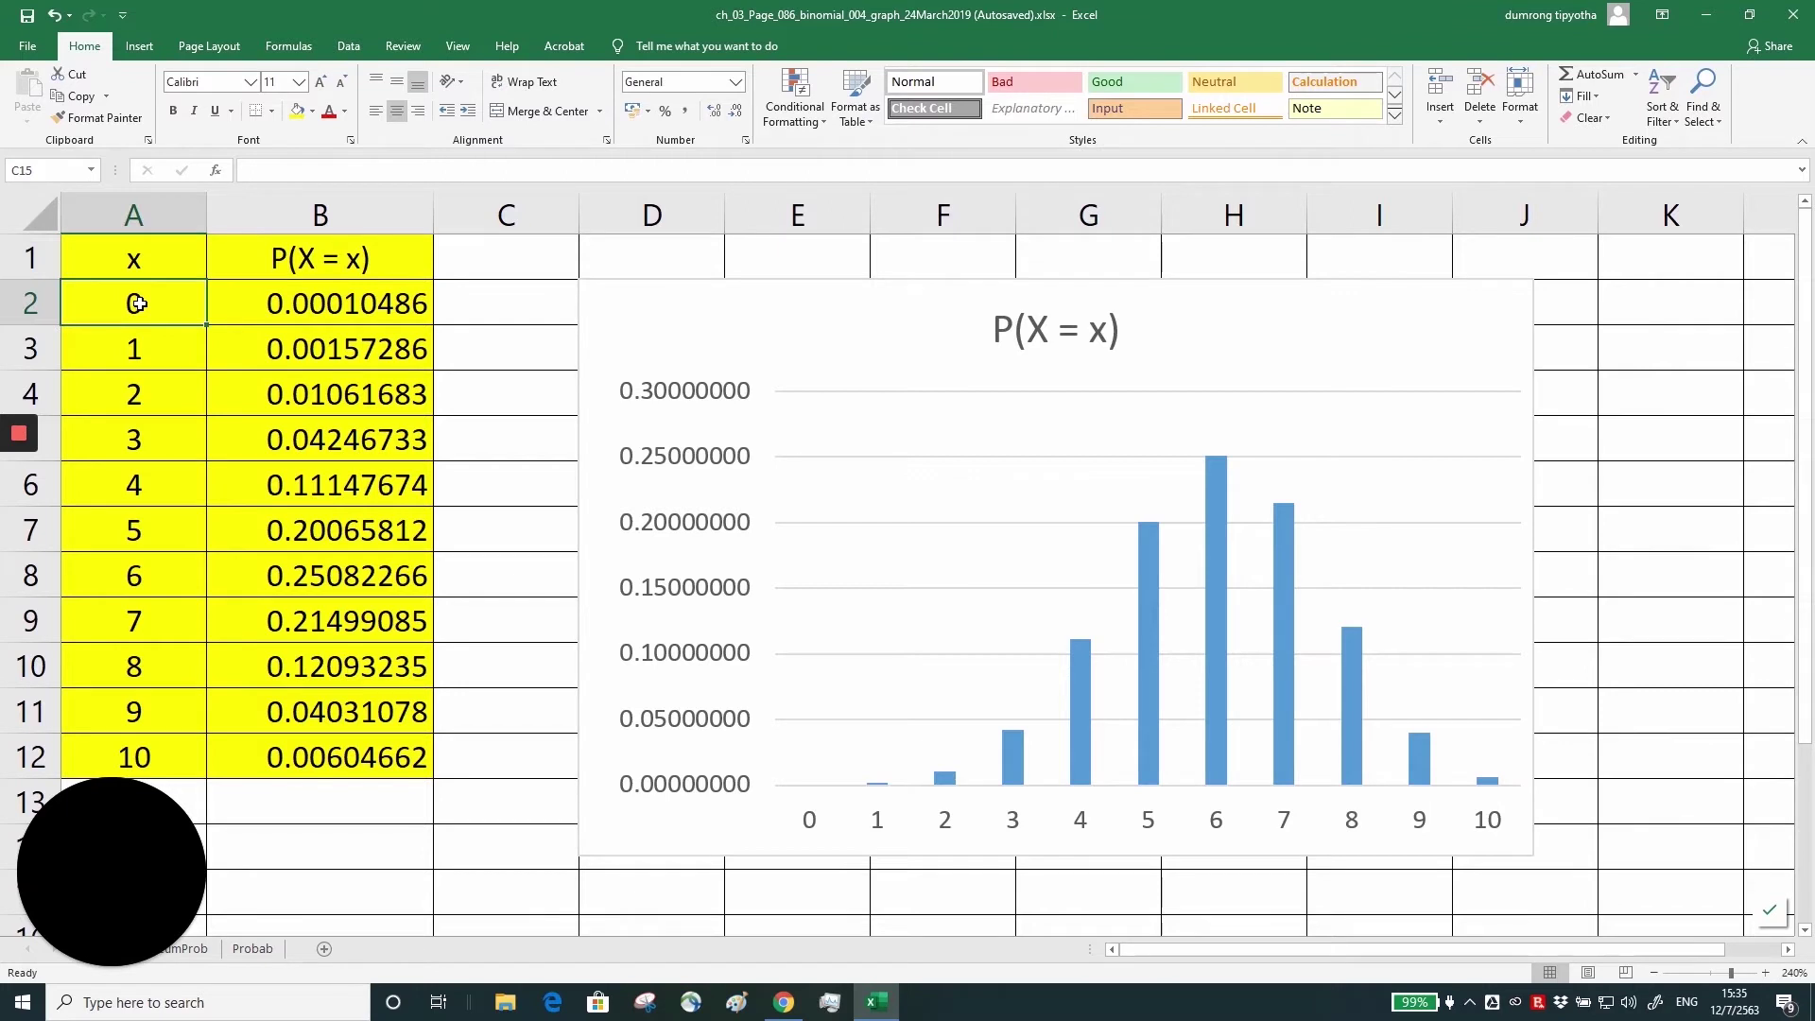
pyautogui.hotkey('shift', 'Down')
pyautogui.hotkey('shift', 'Down')
pyautogui.hotkey('shift', 'Down')
pyautogui.hotkey('shift', 'Down')
pyautogui.hotkey('shift', 'Down')
pyautogui.hotkey('shift', 'Down')
pyautogui.hotkey('shift', 'Down')
pyautogui.hotkey('shift', 'Down')
pyautogui.hotkey('shift', 'Down')
pyautogui.hotkey('shift', 'Down')
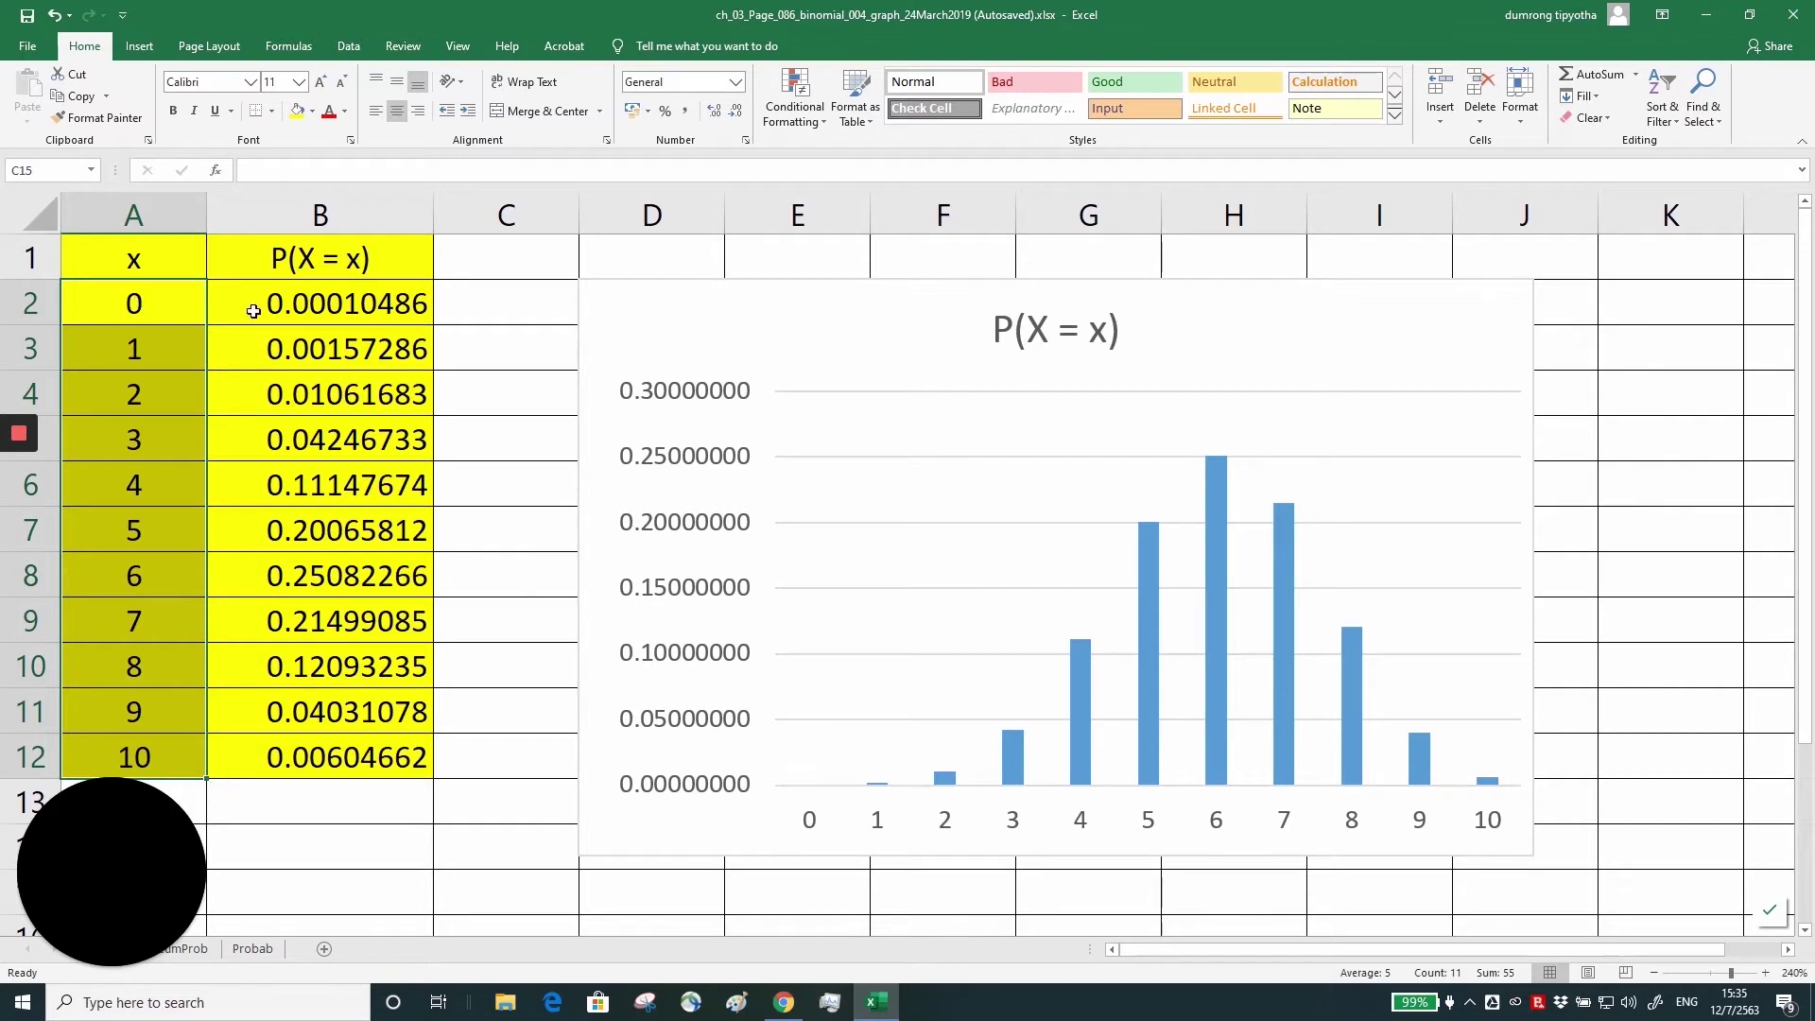
# Examine the BINOM.DIST formula in B2 and its number, trials and probability arguments, leaving the formula as it is.
pyautogui.click(303, 303)
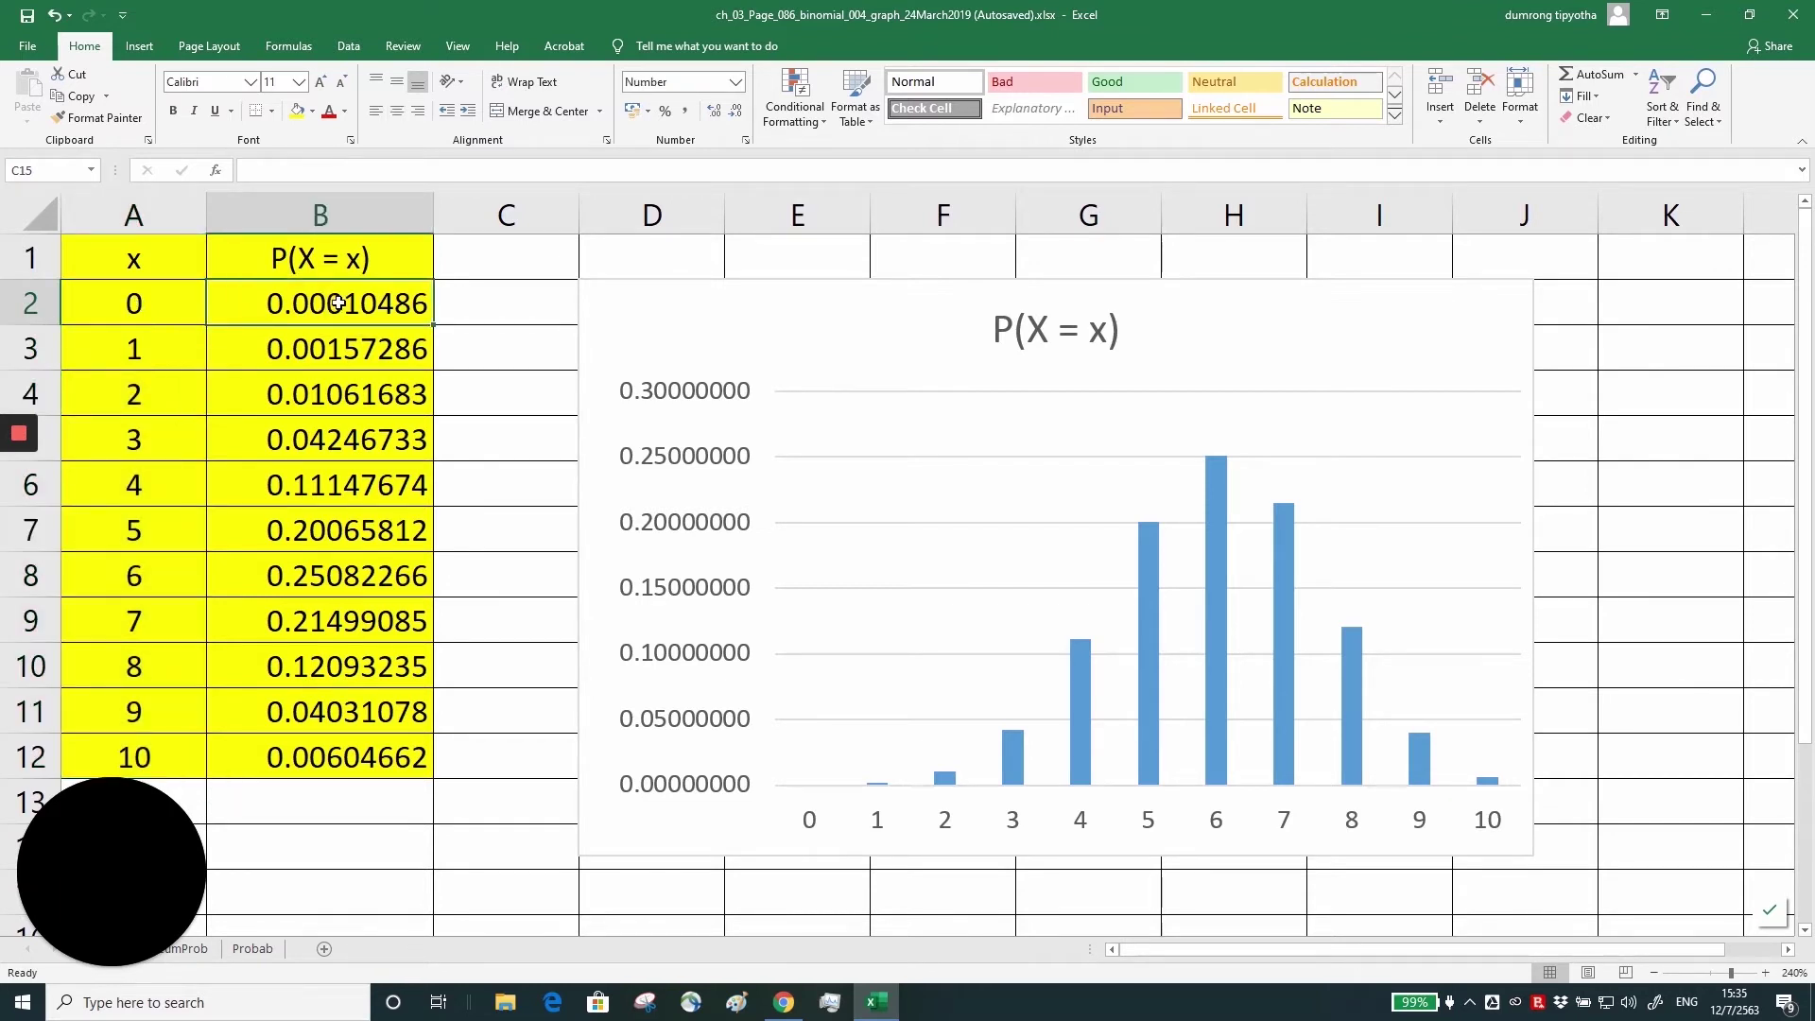
pyautogui.click(294, 173)
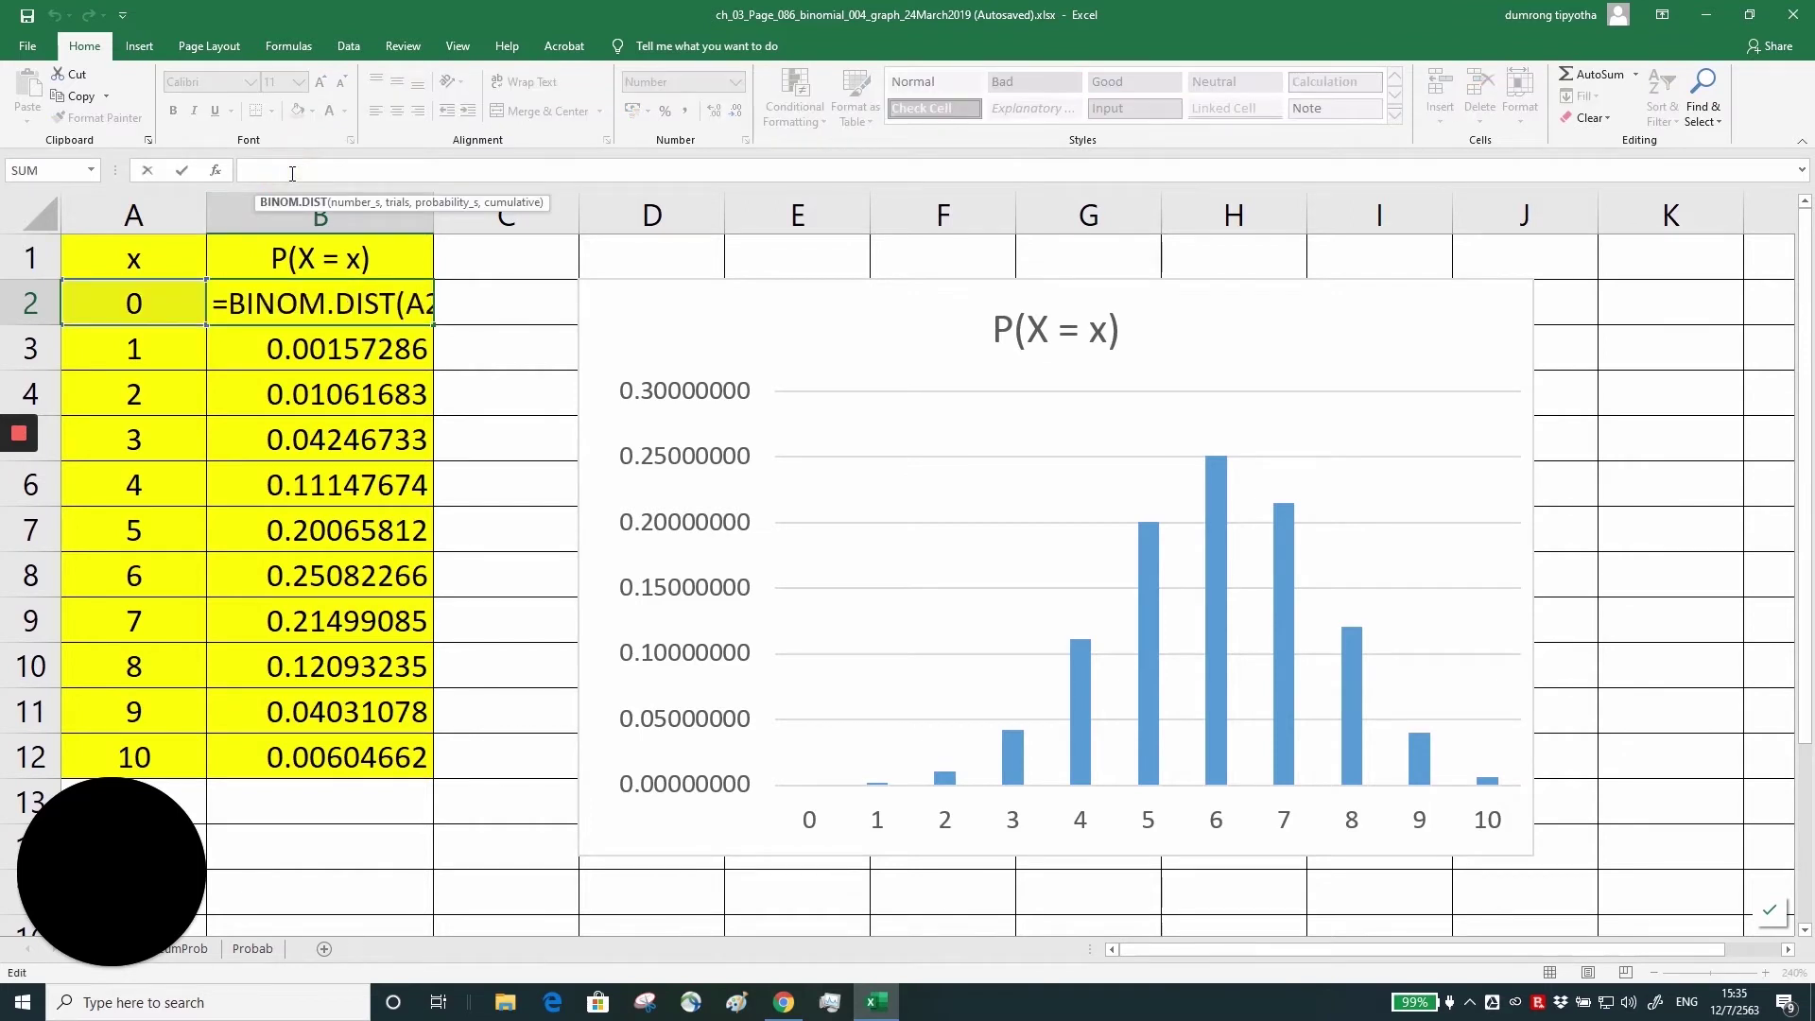
pyautogui.doubleClick(268, 304)
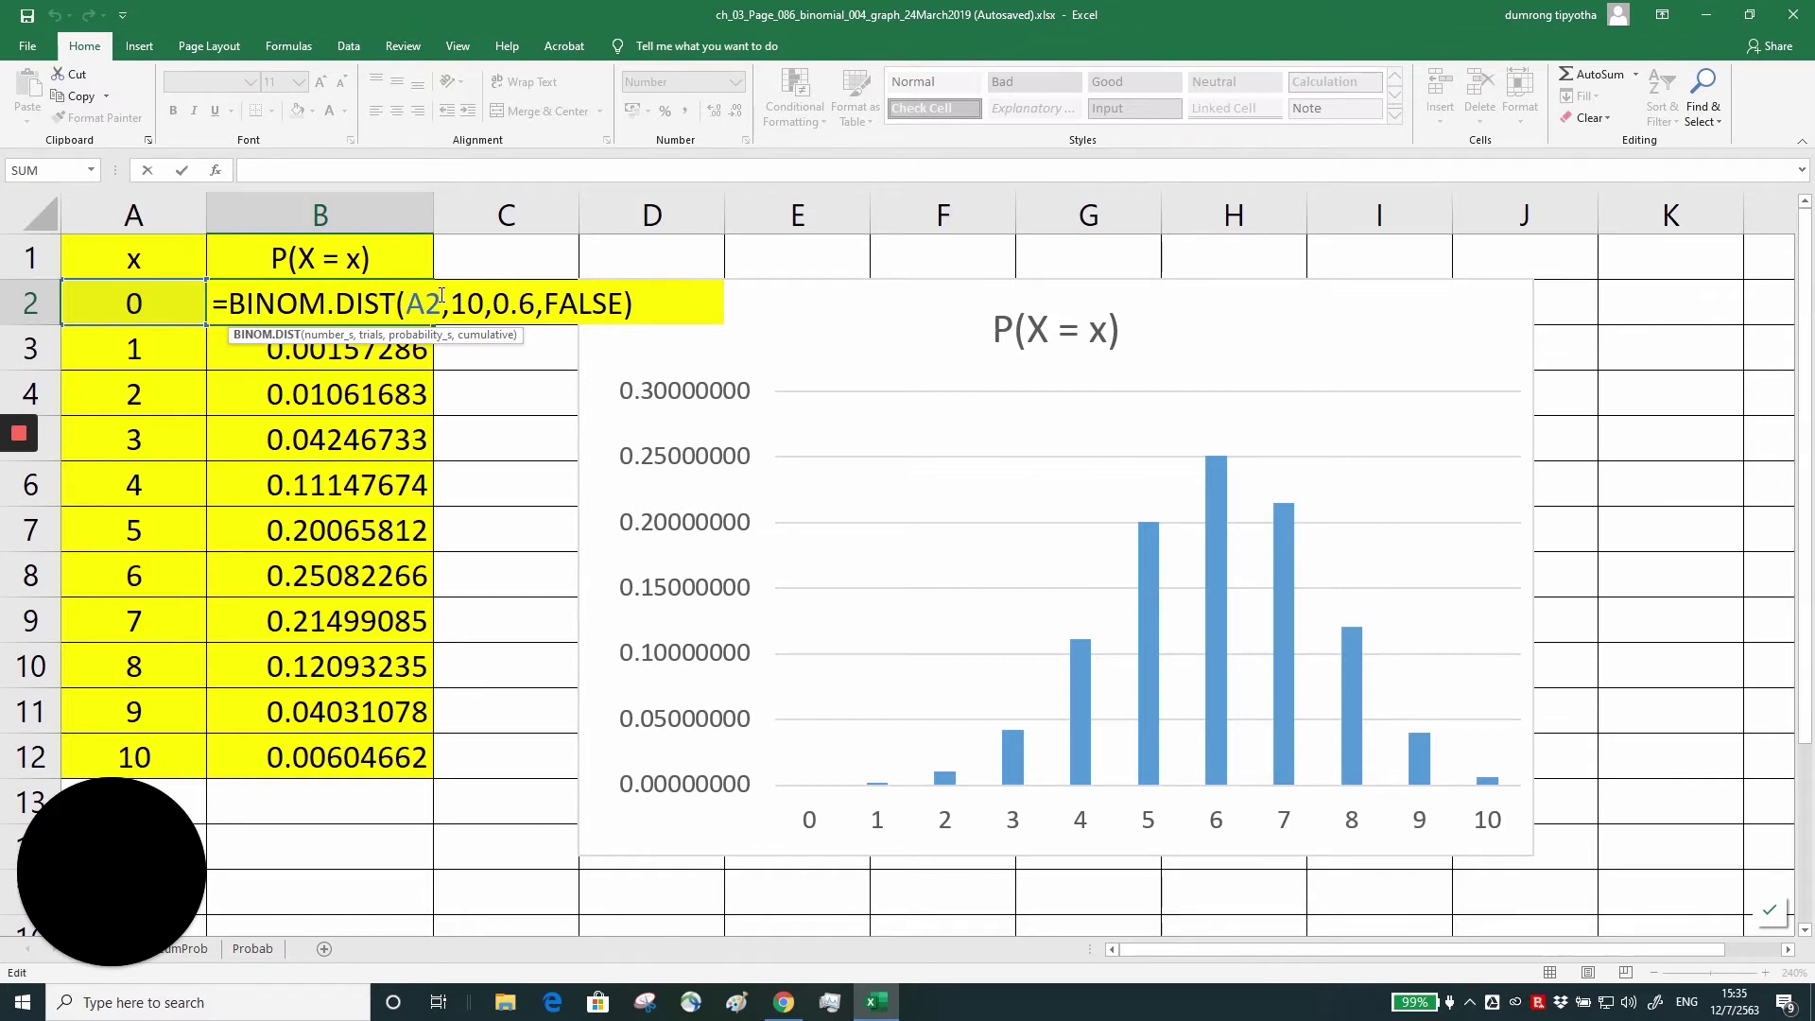
pyautogui.doubleClick(413, 298)
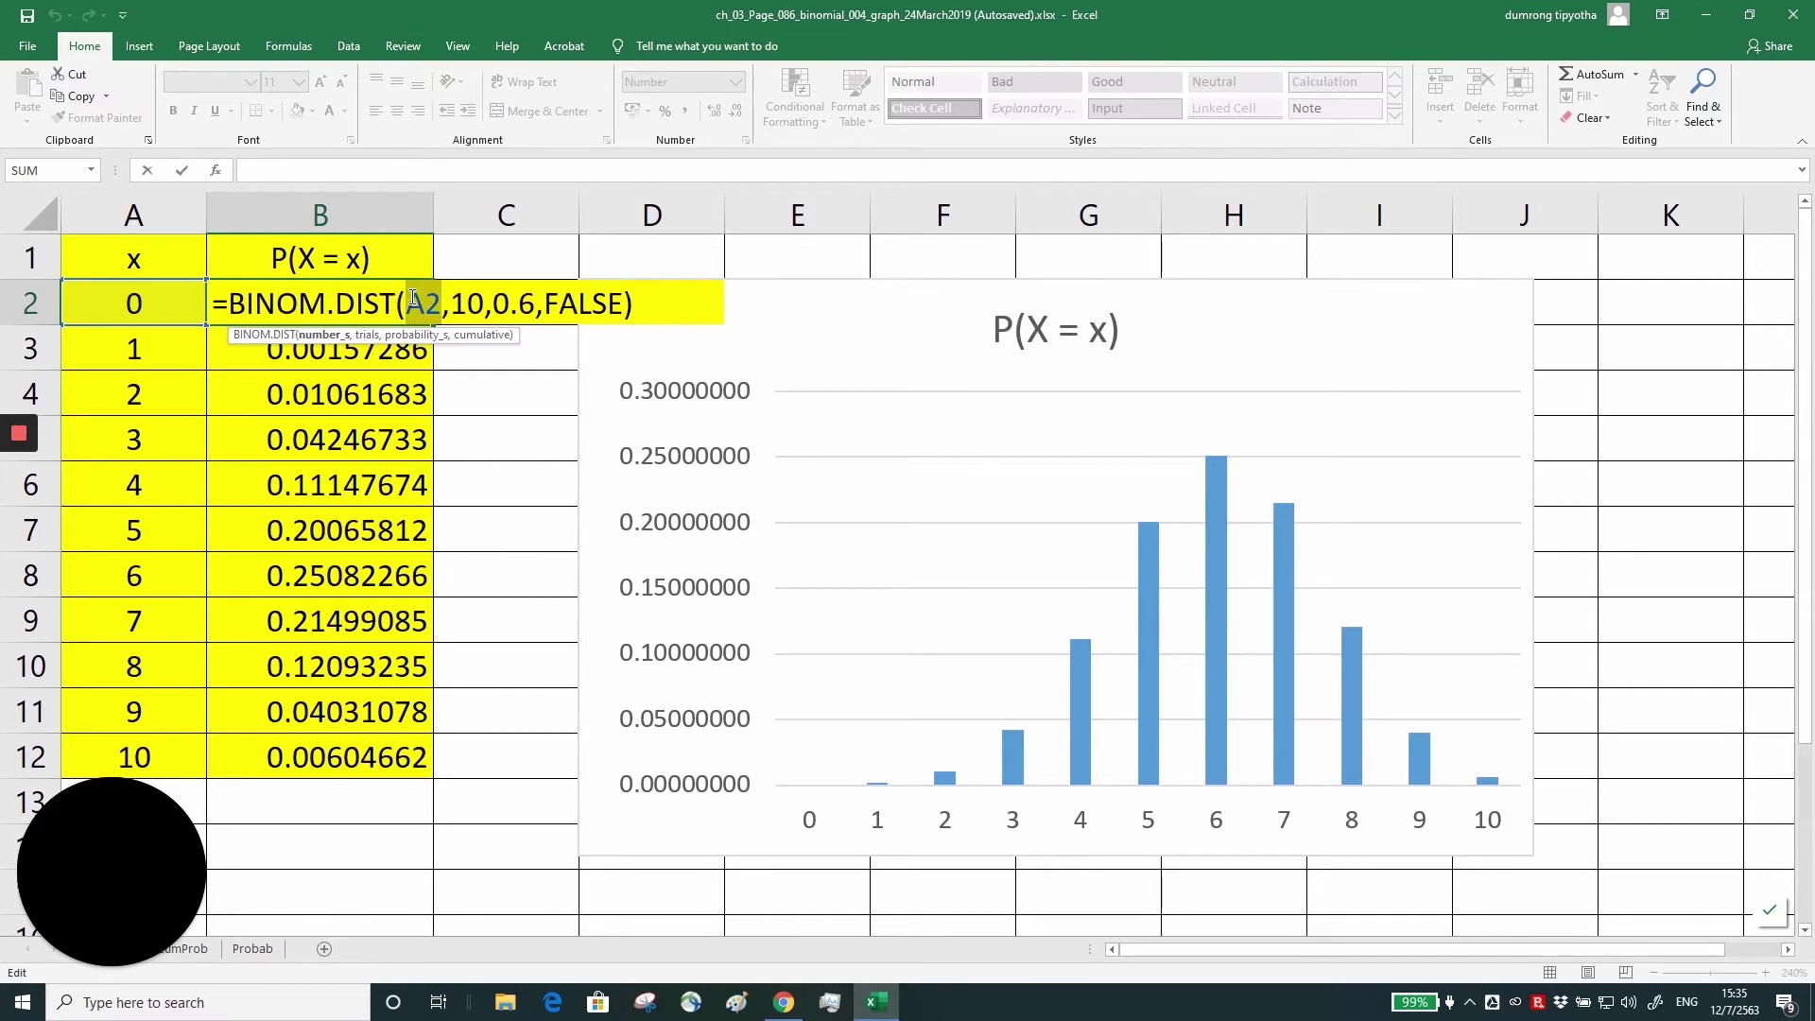
pyautogui.moveTo(482, 301); pyautogui.dragTo(468, 305)
pyautogui.click(507, 301)
pyautogui.moveTo(508, 300); pyautogui.dragTo(507, 300)
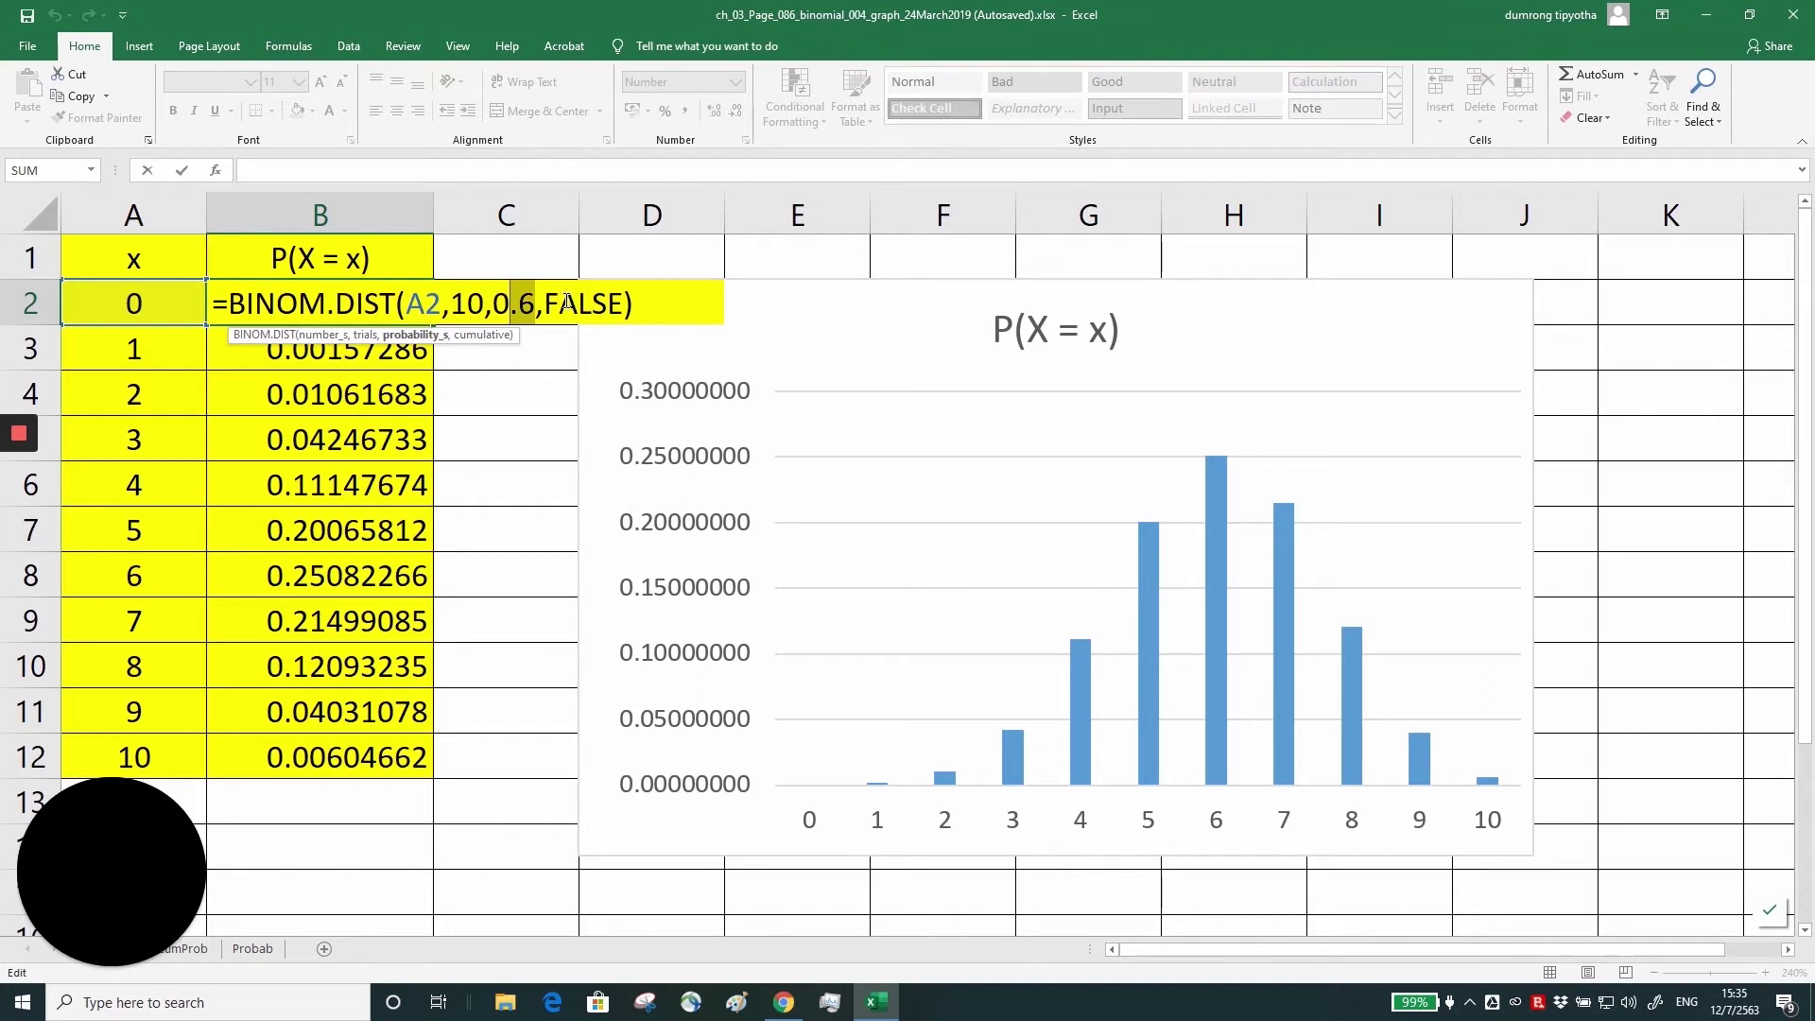
pyautogui.press('Return')
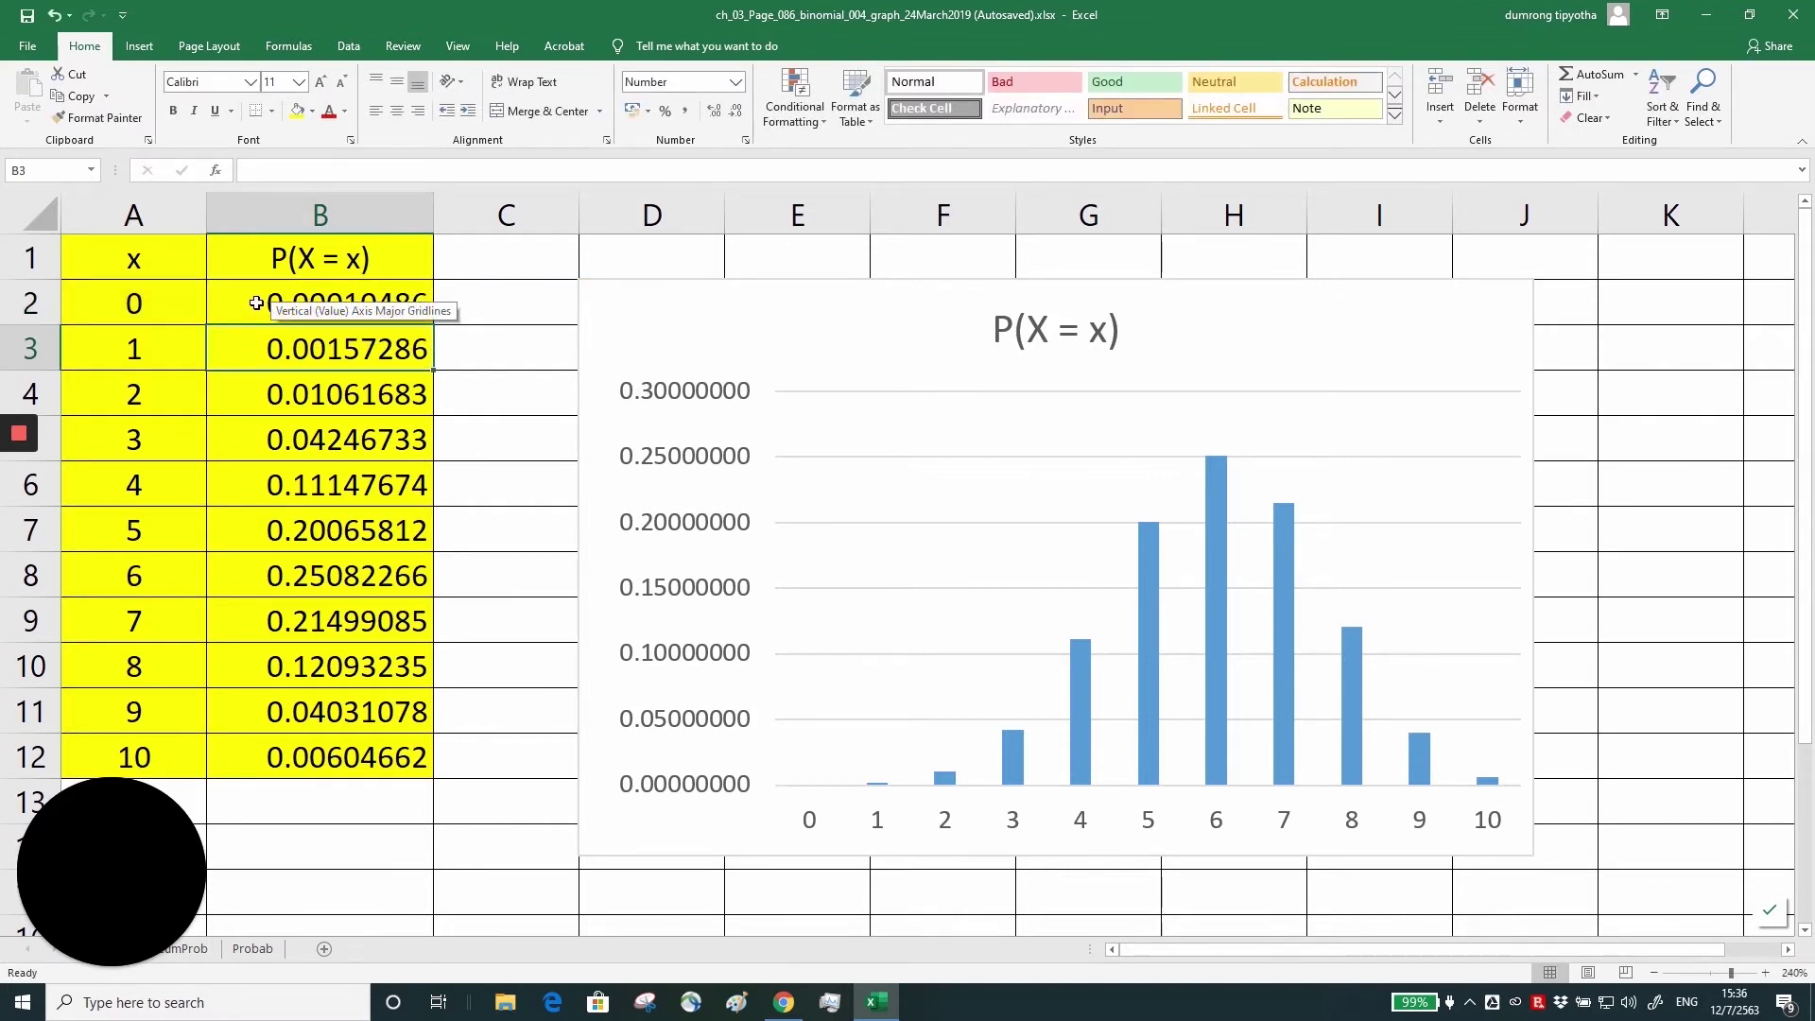
# Copy the binomial formula from B2 into B3:B12.
pyautogui.click(256, 302)
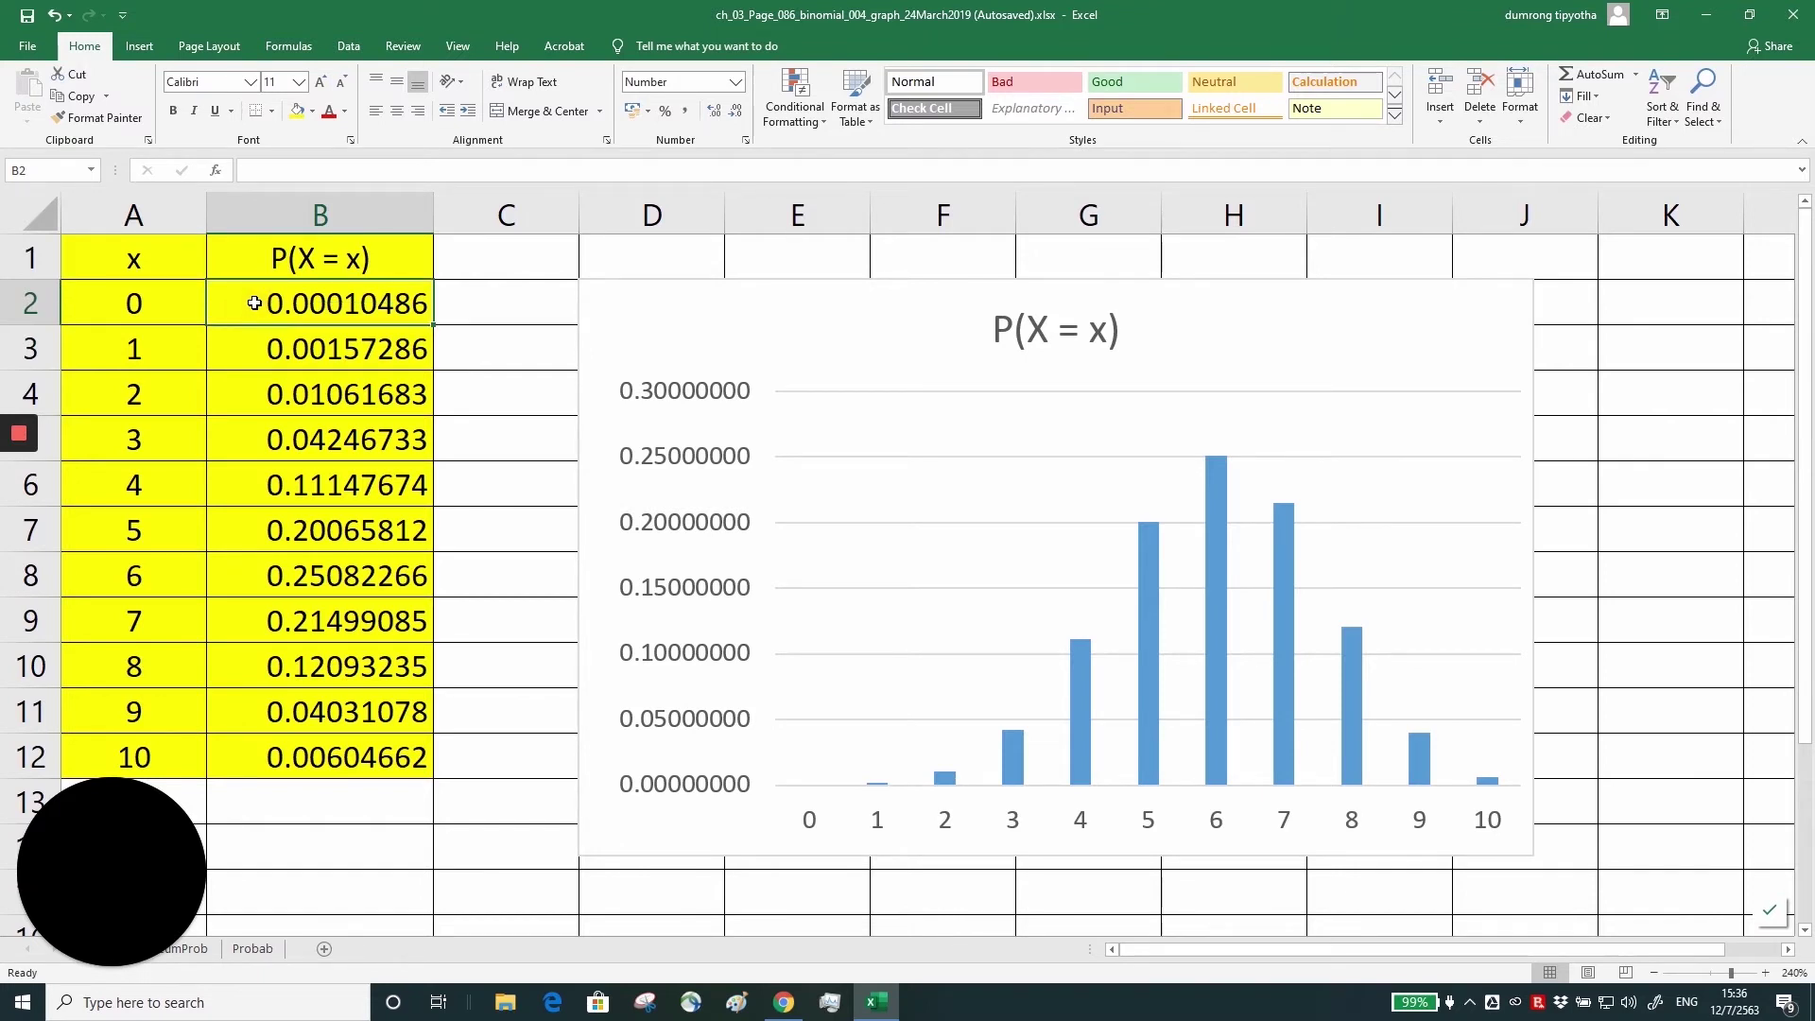
pyautogui.hotkey('ctrl', 'c')
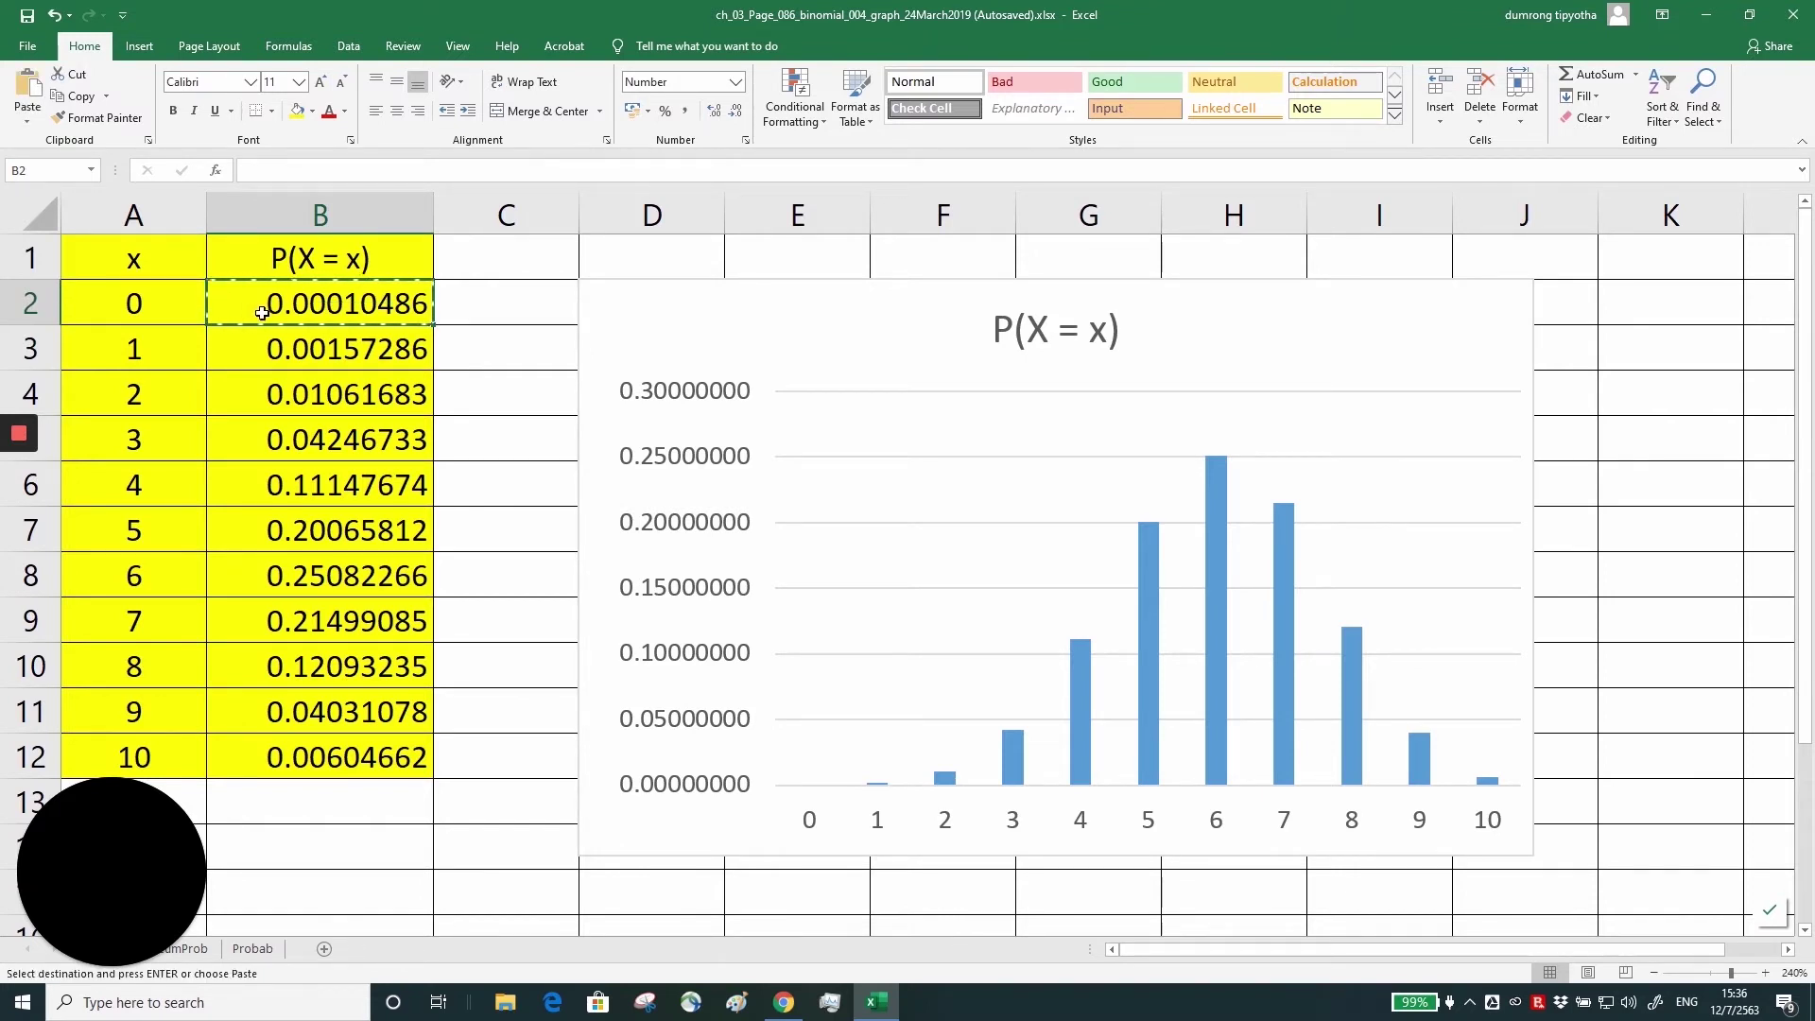
pyautogui.click(274, 349)
pyautogui.hotkey('shift', 'Down')
pyautogui.hotkey('shift', 'Down')
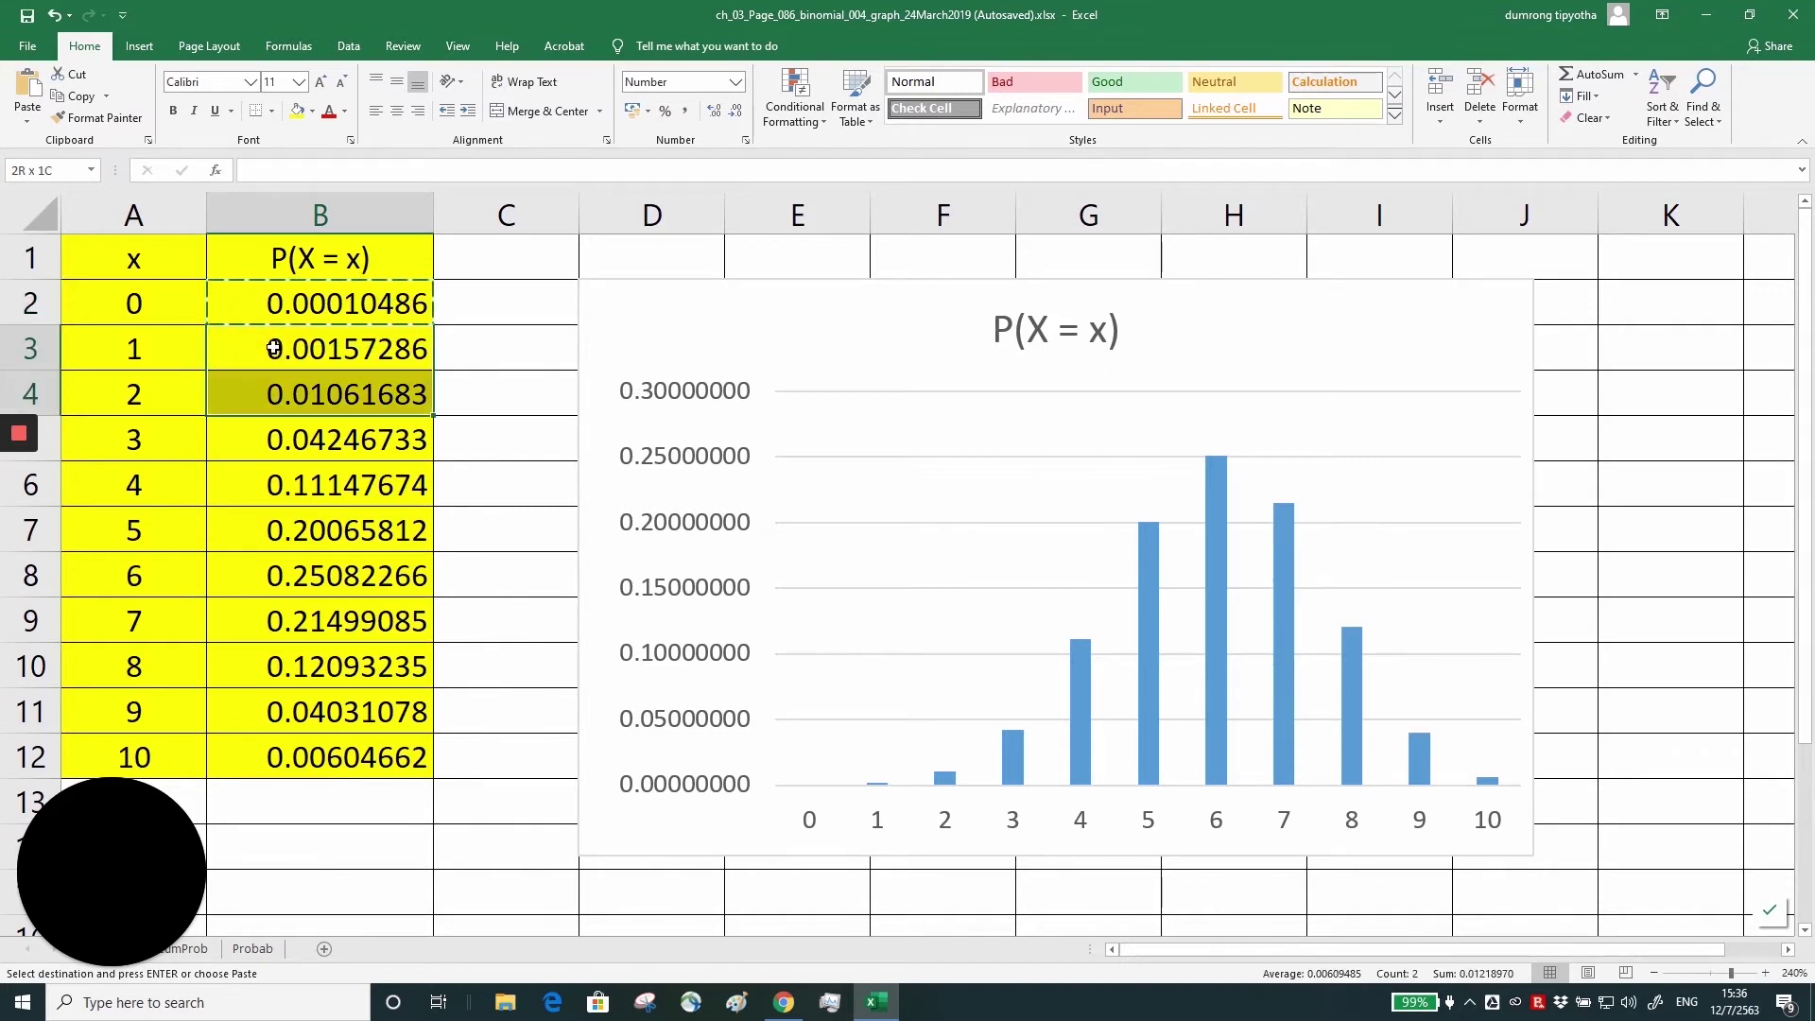
pyautogui.hotkey('shift', 'Down')
pyautogui.hotkey('shift', 'Down')
pyautogui.hotkey('shift', 'Down')
pyautogui.hotkey('shift', 'Down')
pyautogui.hotkey('shift', 'Down')
pyautogui.hotkey('shift', 'Down')
pyautogui.hotkey('shift', 'Down')
pyautogui.hotkey('ctrl', 'v')
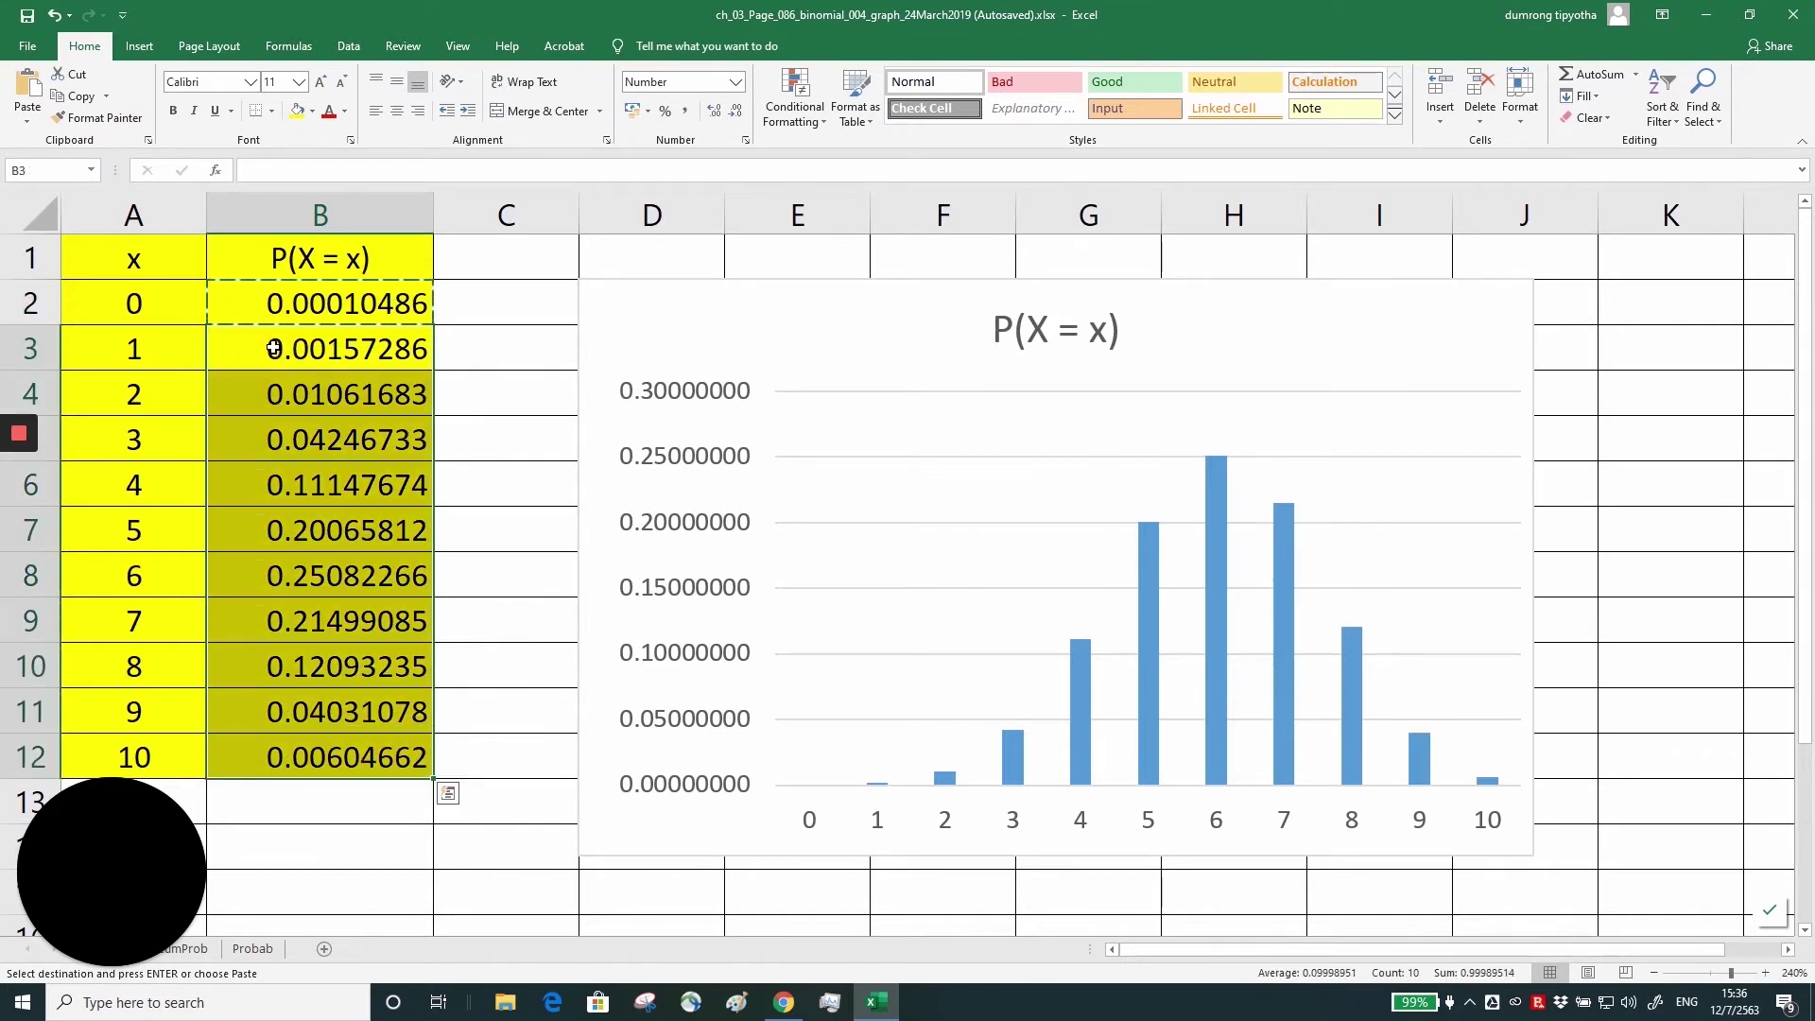
pyautogui.press('Escape')
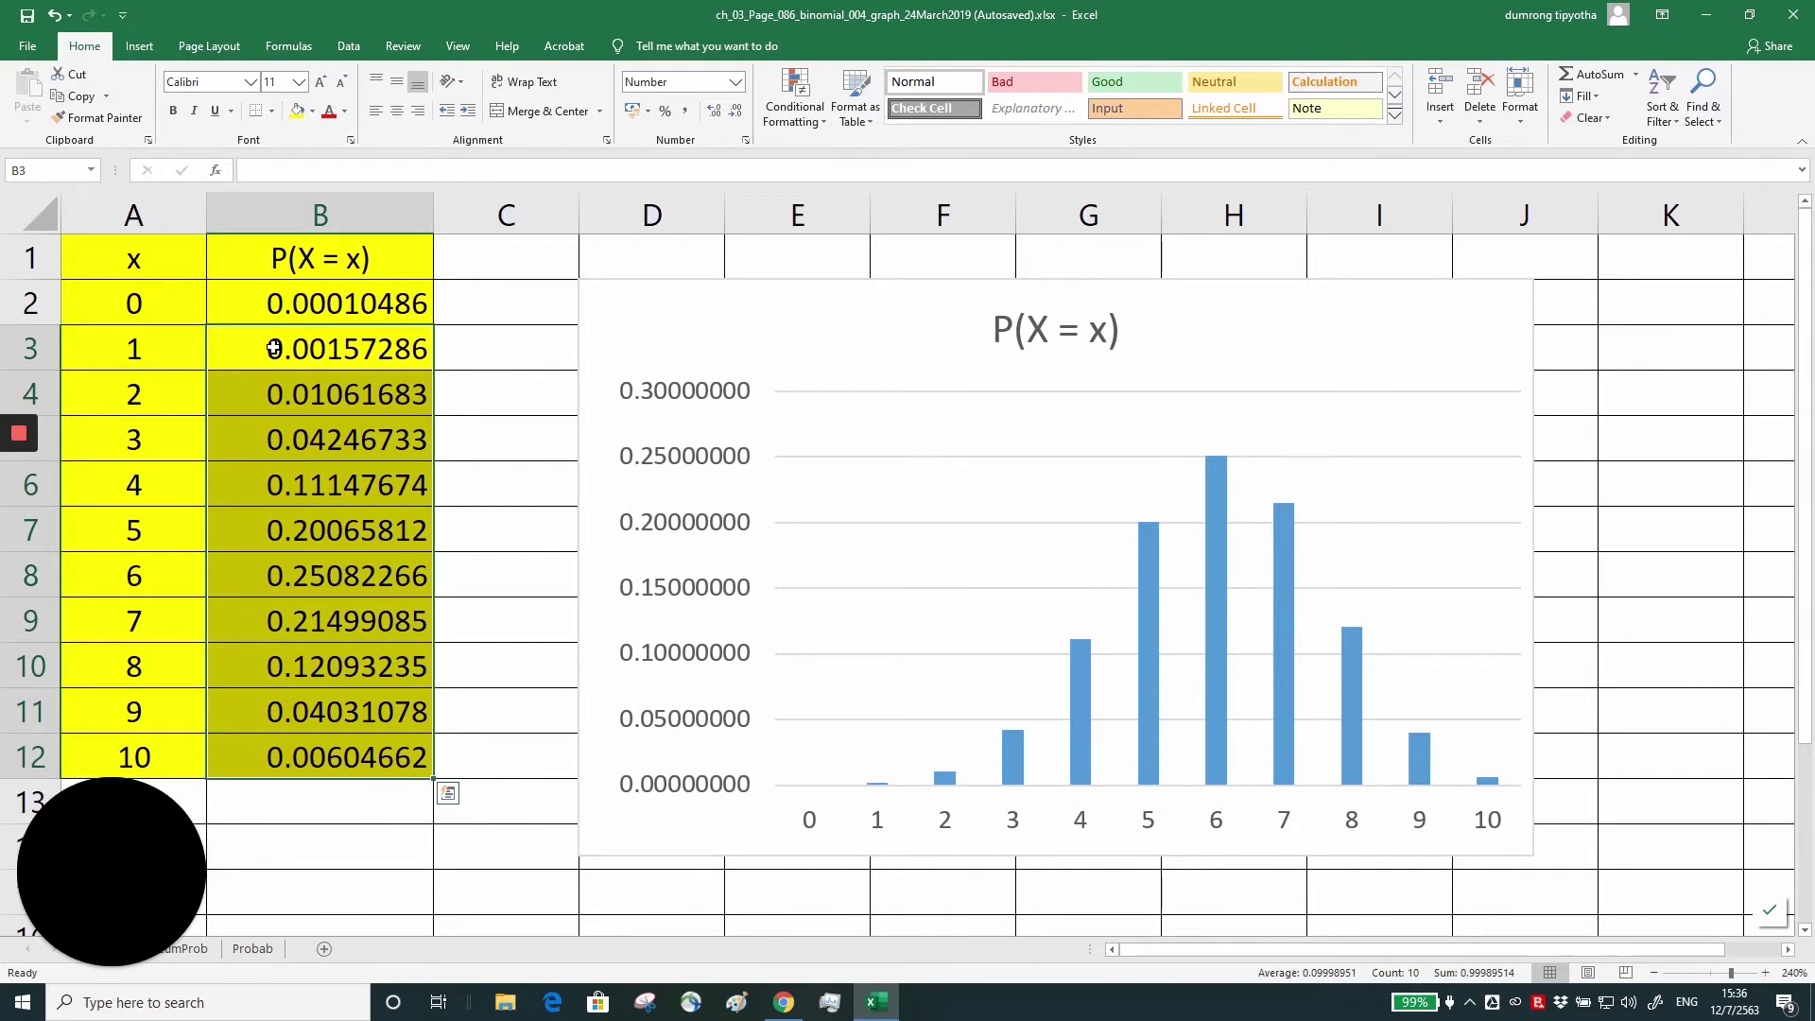
# Clear the probability formulas in B3:B12.
pyautogui.click(288, 352)
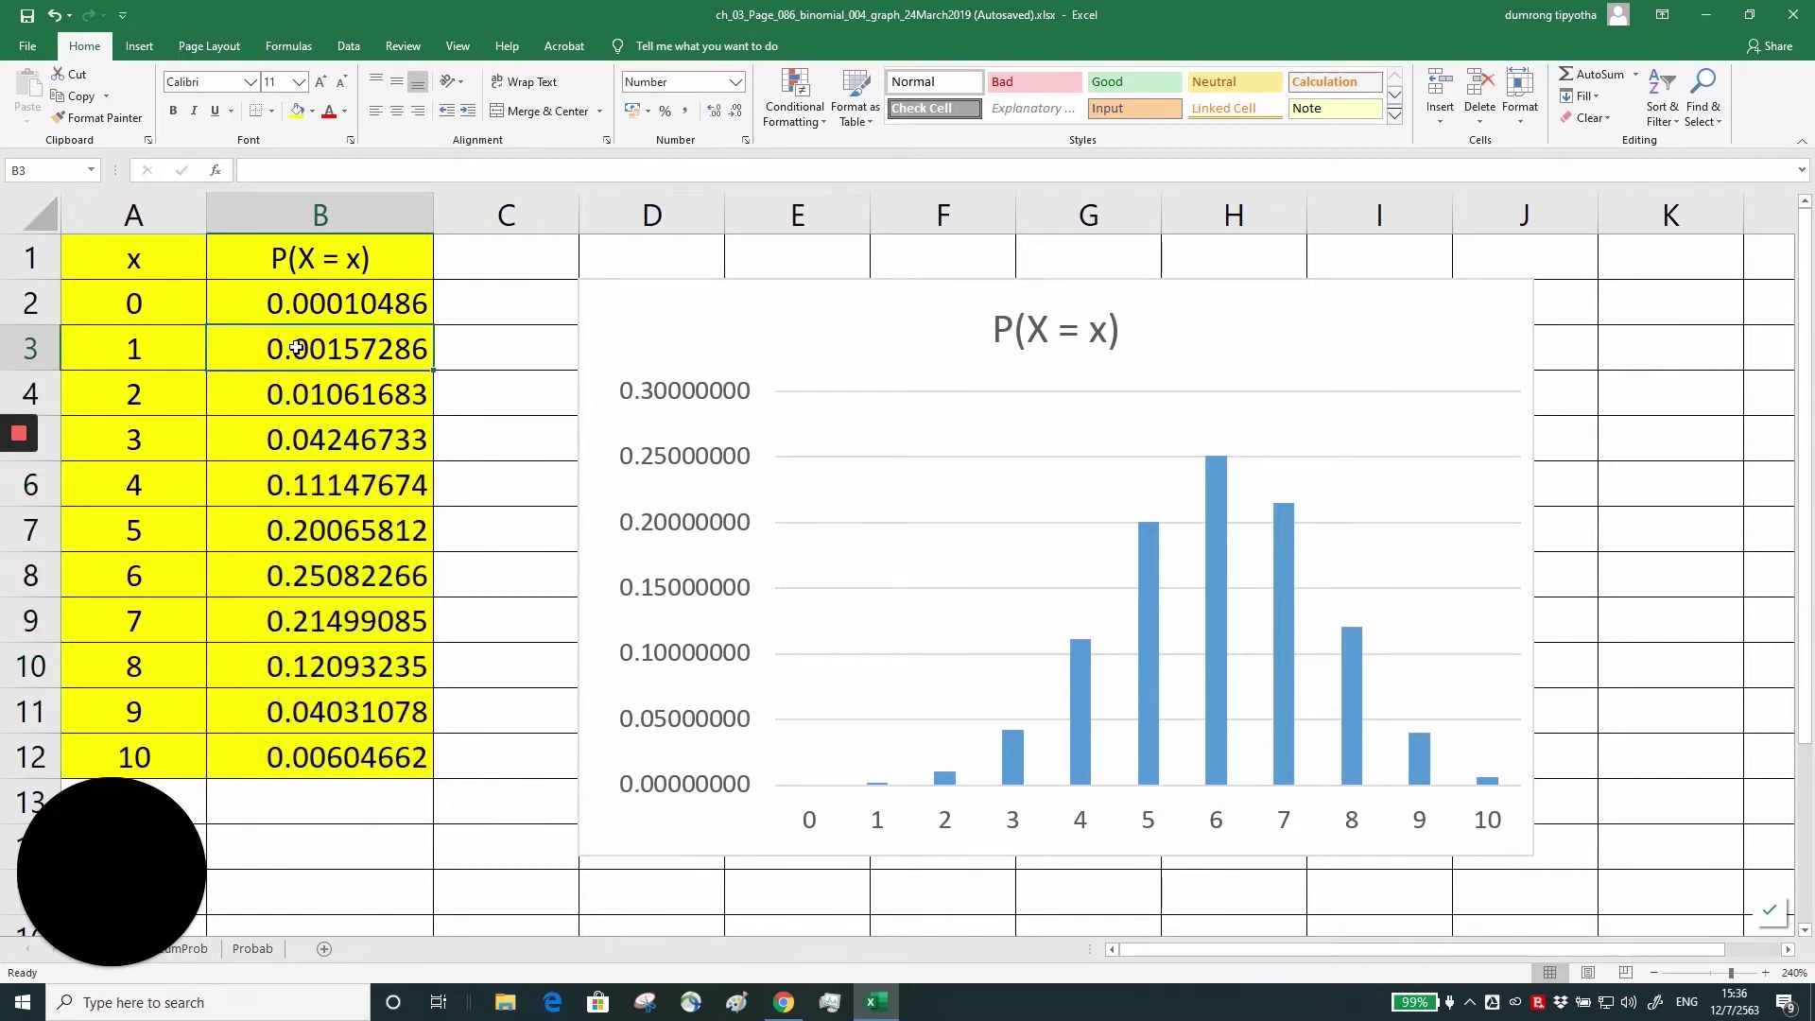
pyautogui.hotkey('shift', 'Down')
pyautogui.hotkey('shift', 'Down')
pyautogui.hotkey('shift', 'Down')
pyautogui.hotkey('shift', 'Down')
pyautogui.hotkey('shift', 'Down')
pyautogui.hotkey('shift', 'Down')
pyautogui.hotkey('shift', 'Down')
pyautogui.hotkey('shift', 'Down')
pyautogui.hotkey('shift', 'Down')
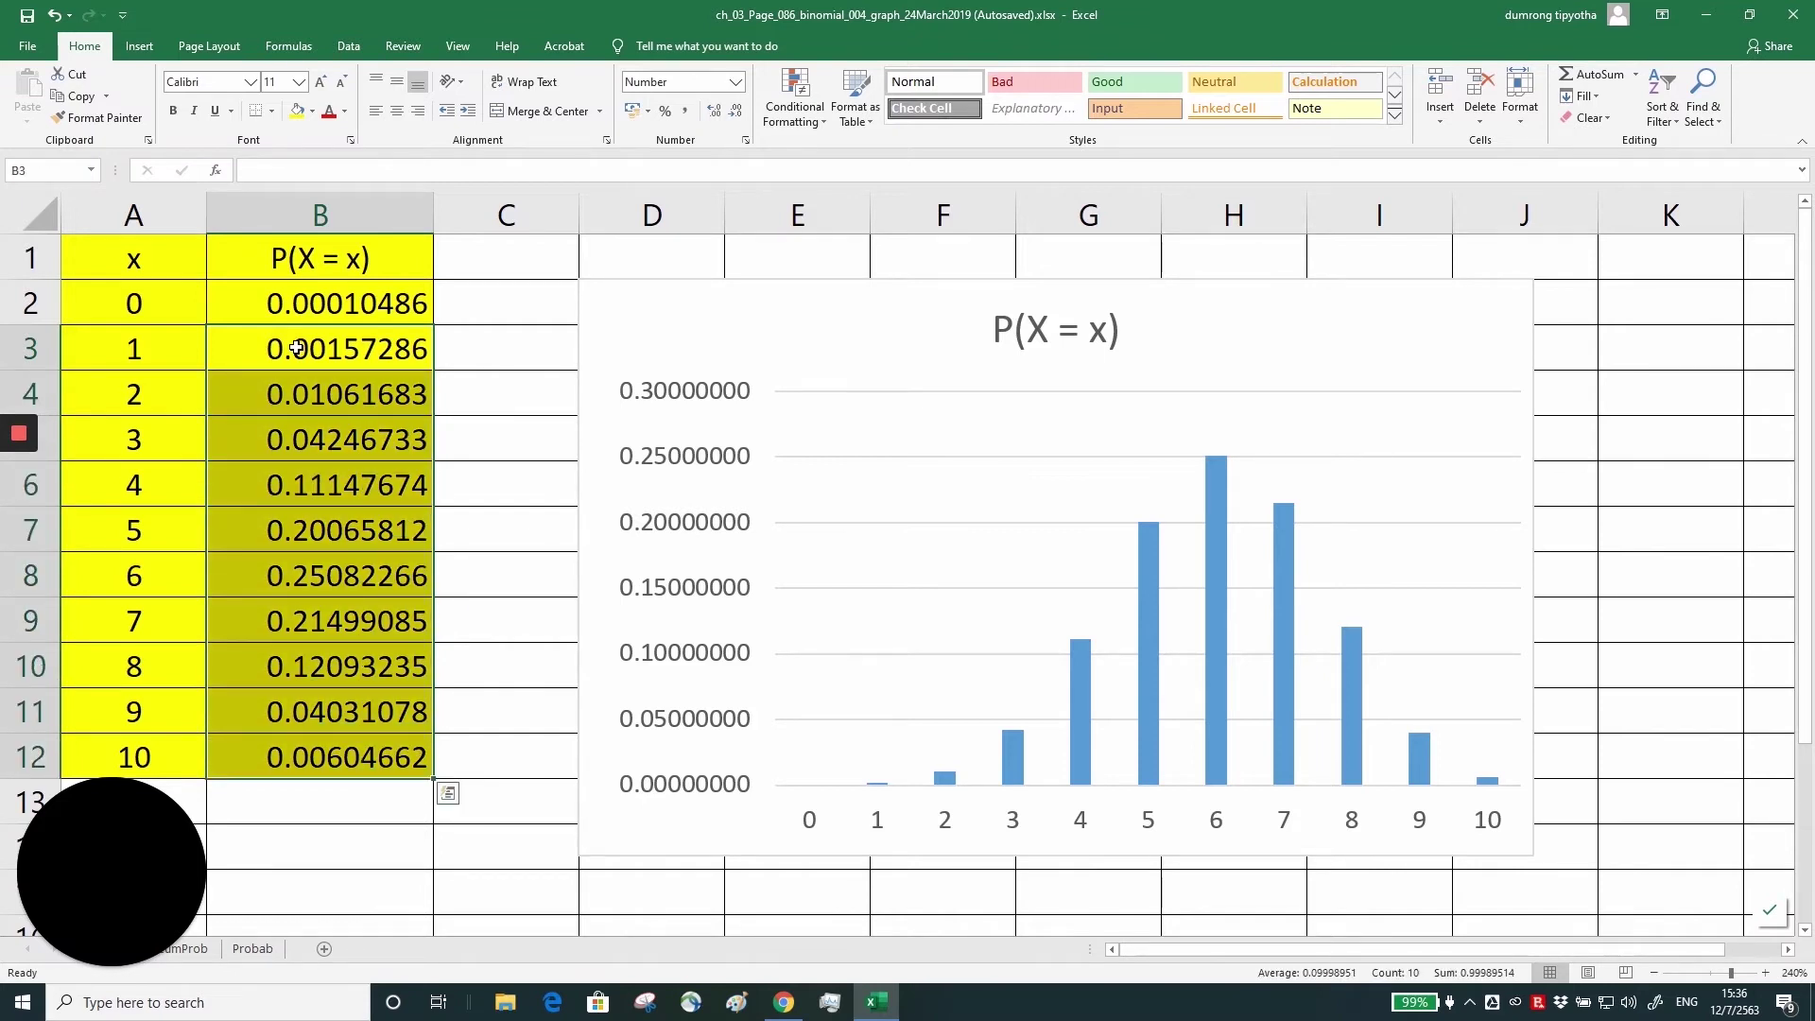
pyautogui.press('Delete')
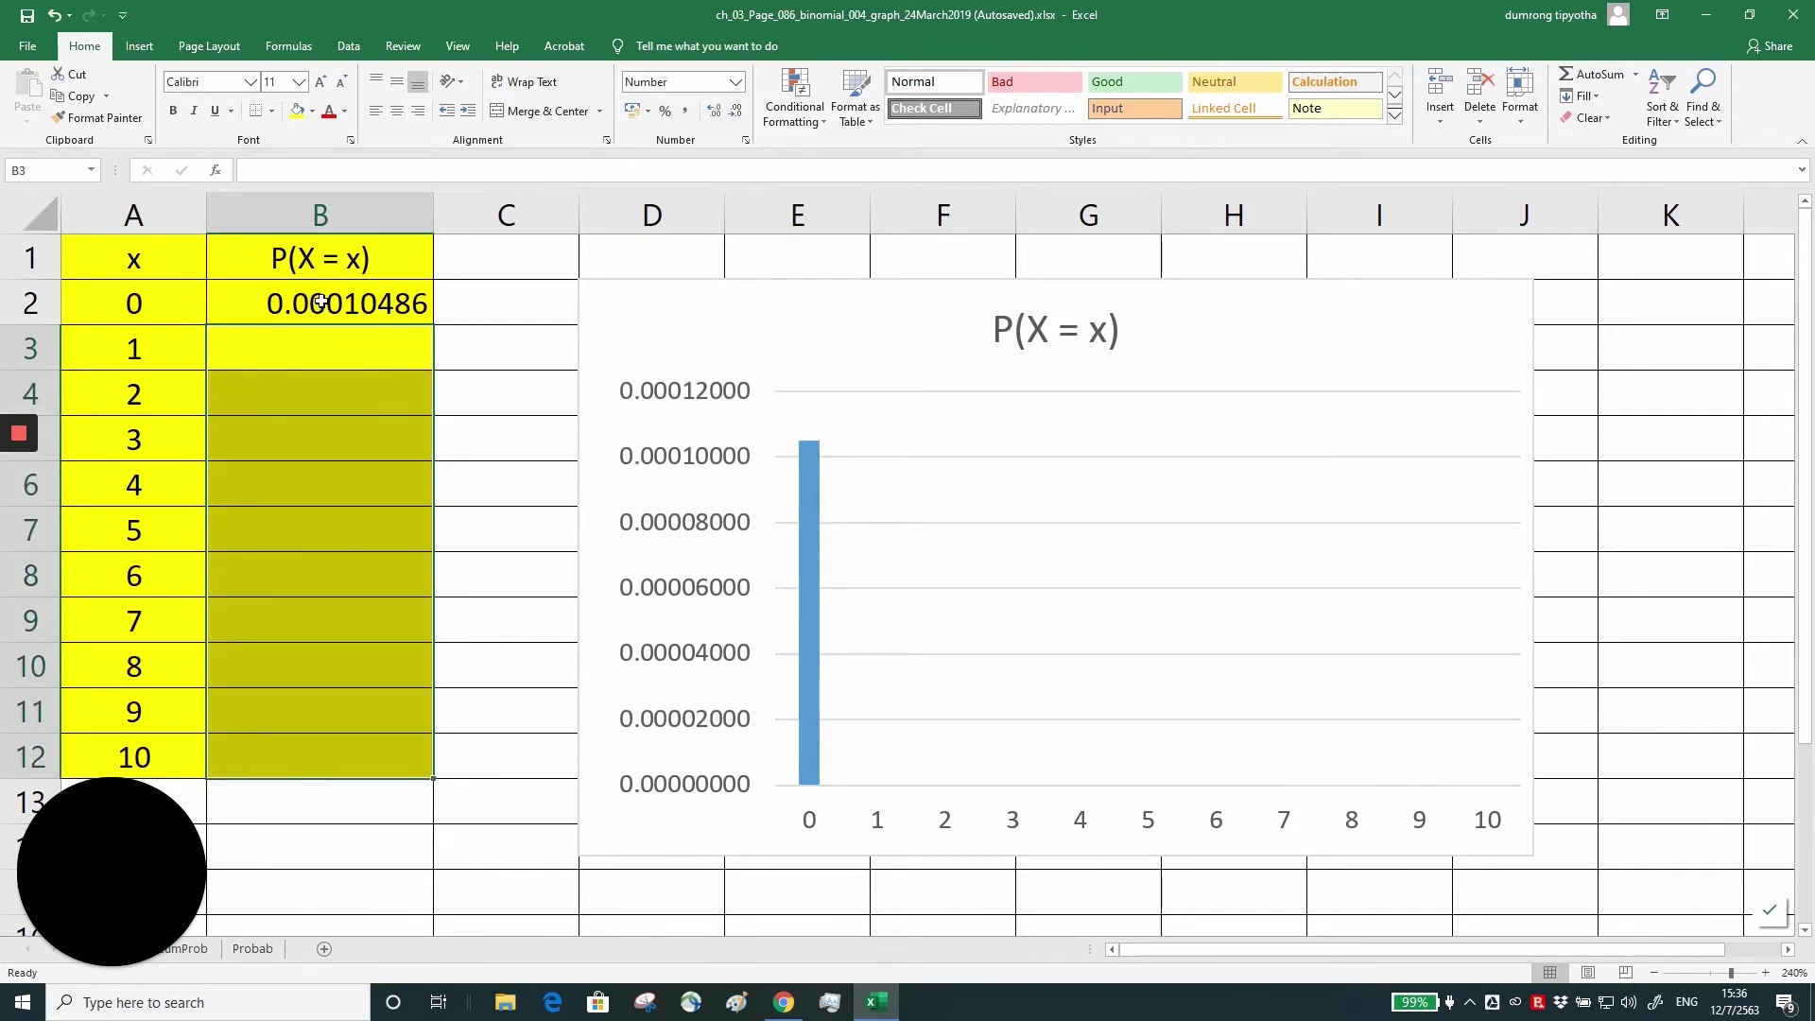
# Review the arguments of the binomial formula in B2 again and close the cell without changing it.
pyautogui.click(320, 301)
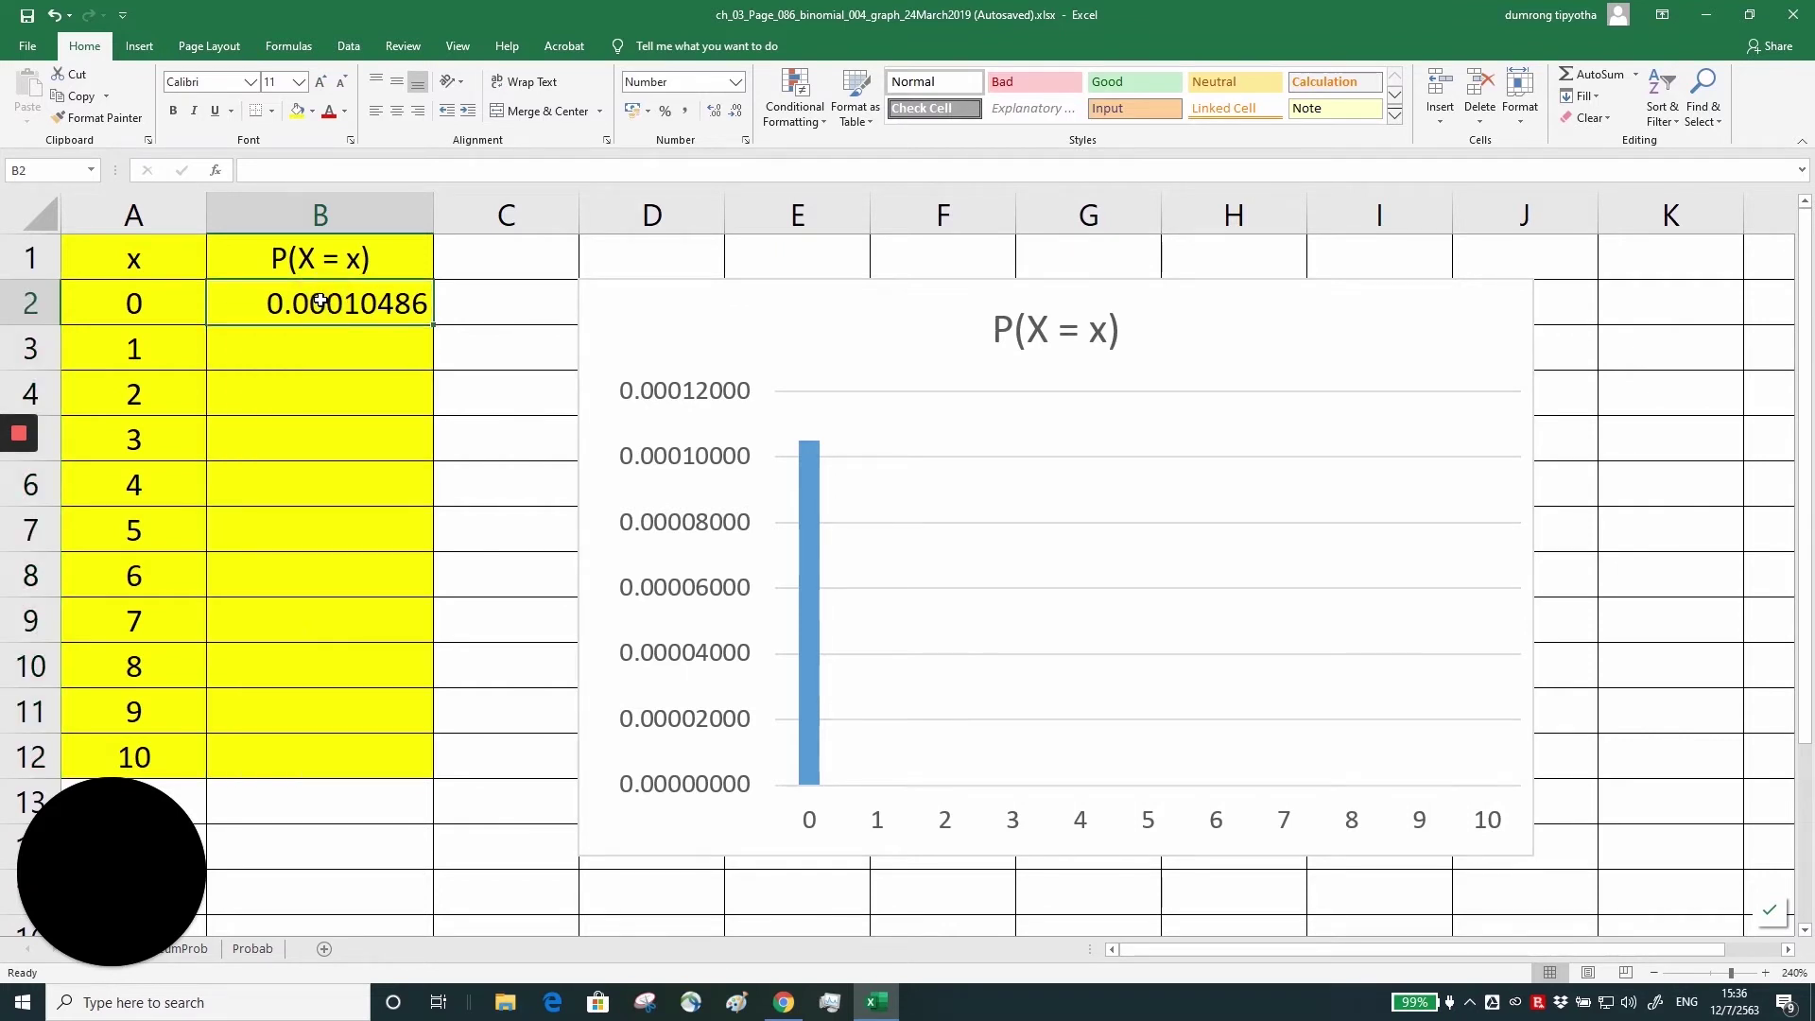
pyautogui.click(282, 166)
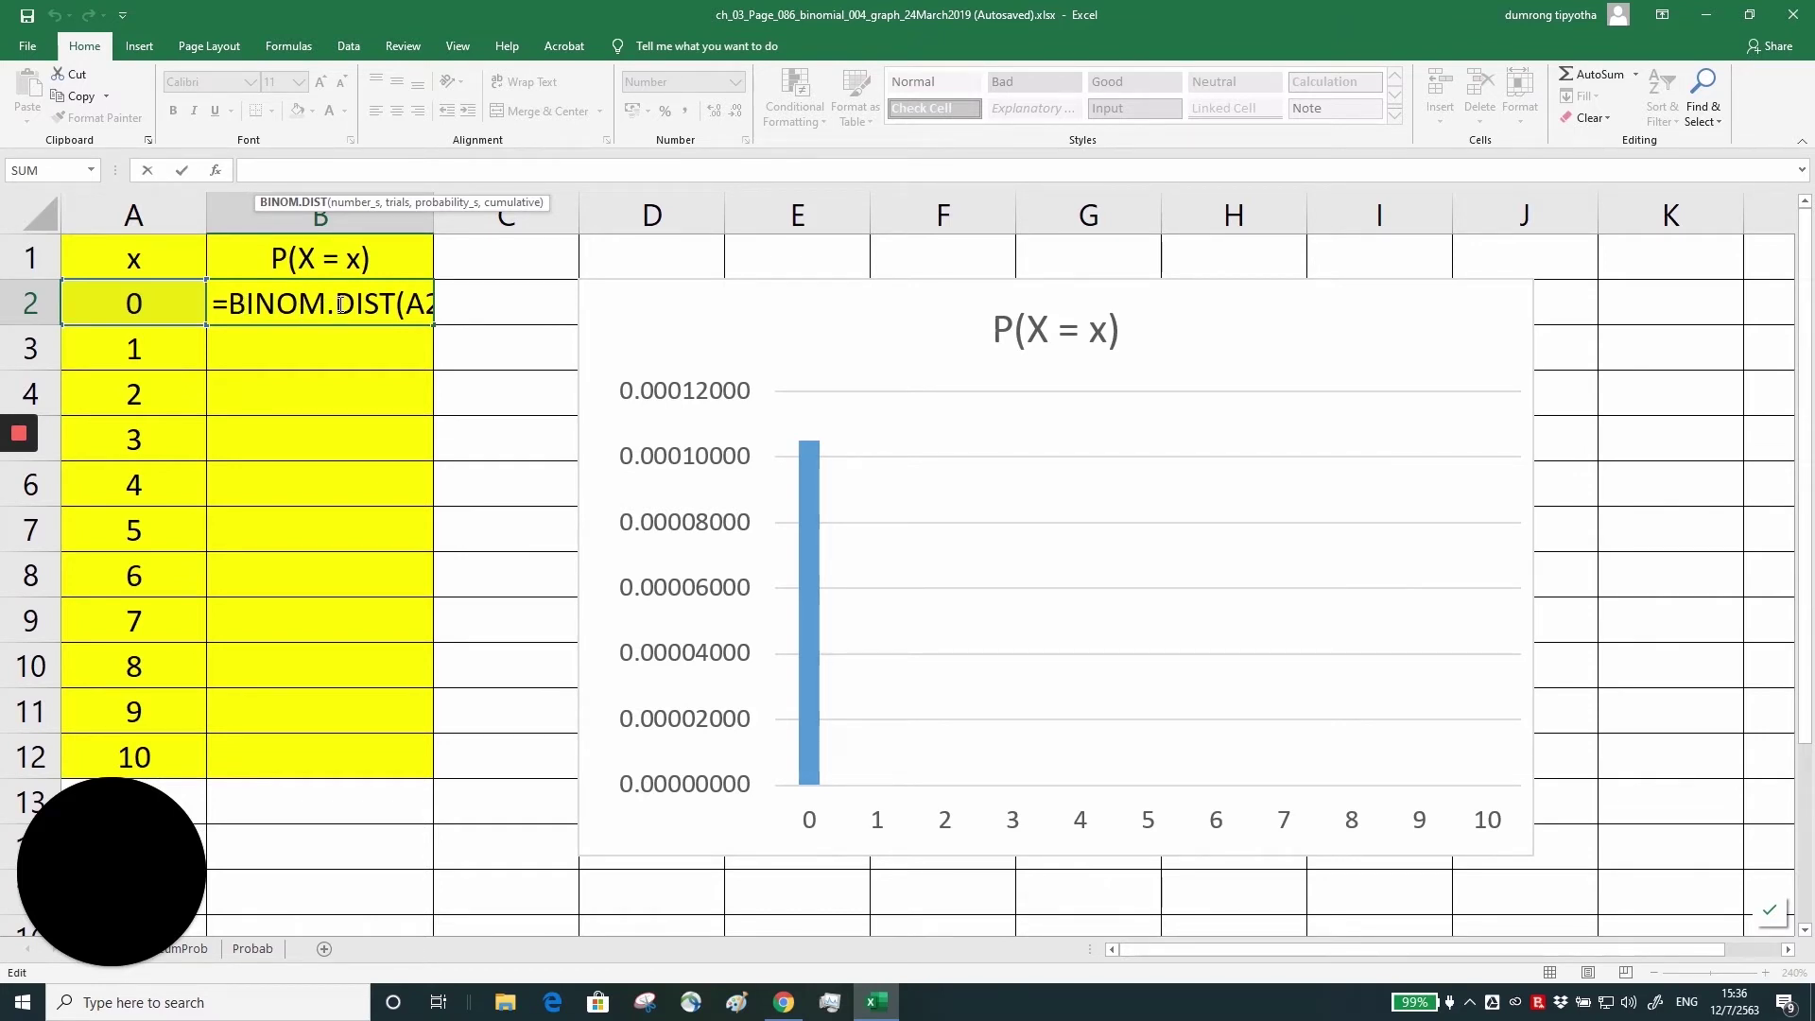
pyautogui.click(339, 304)
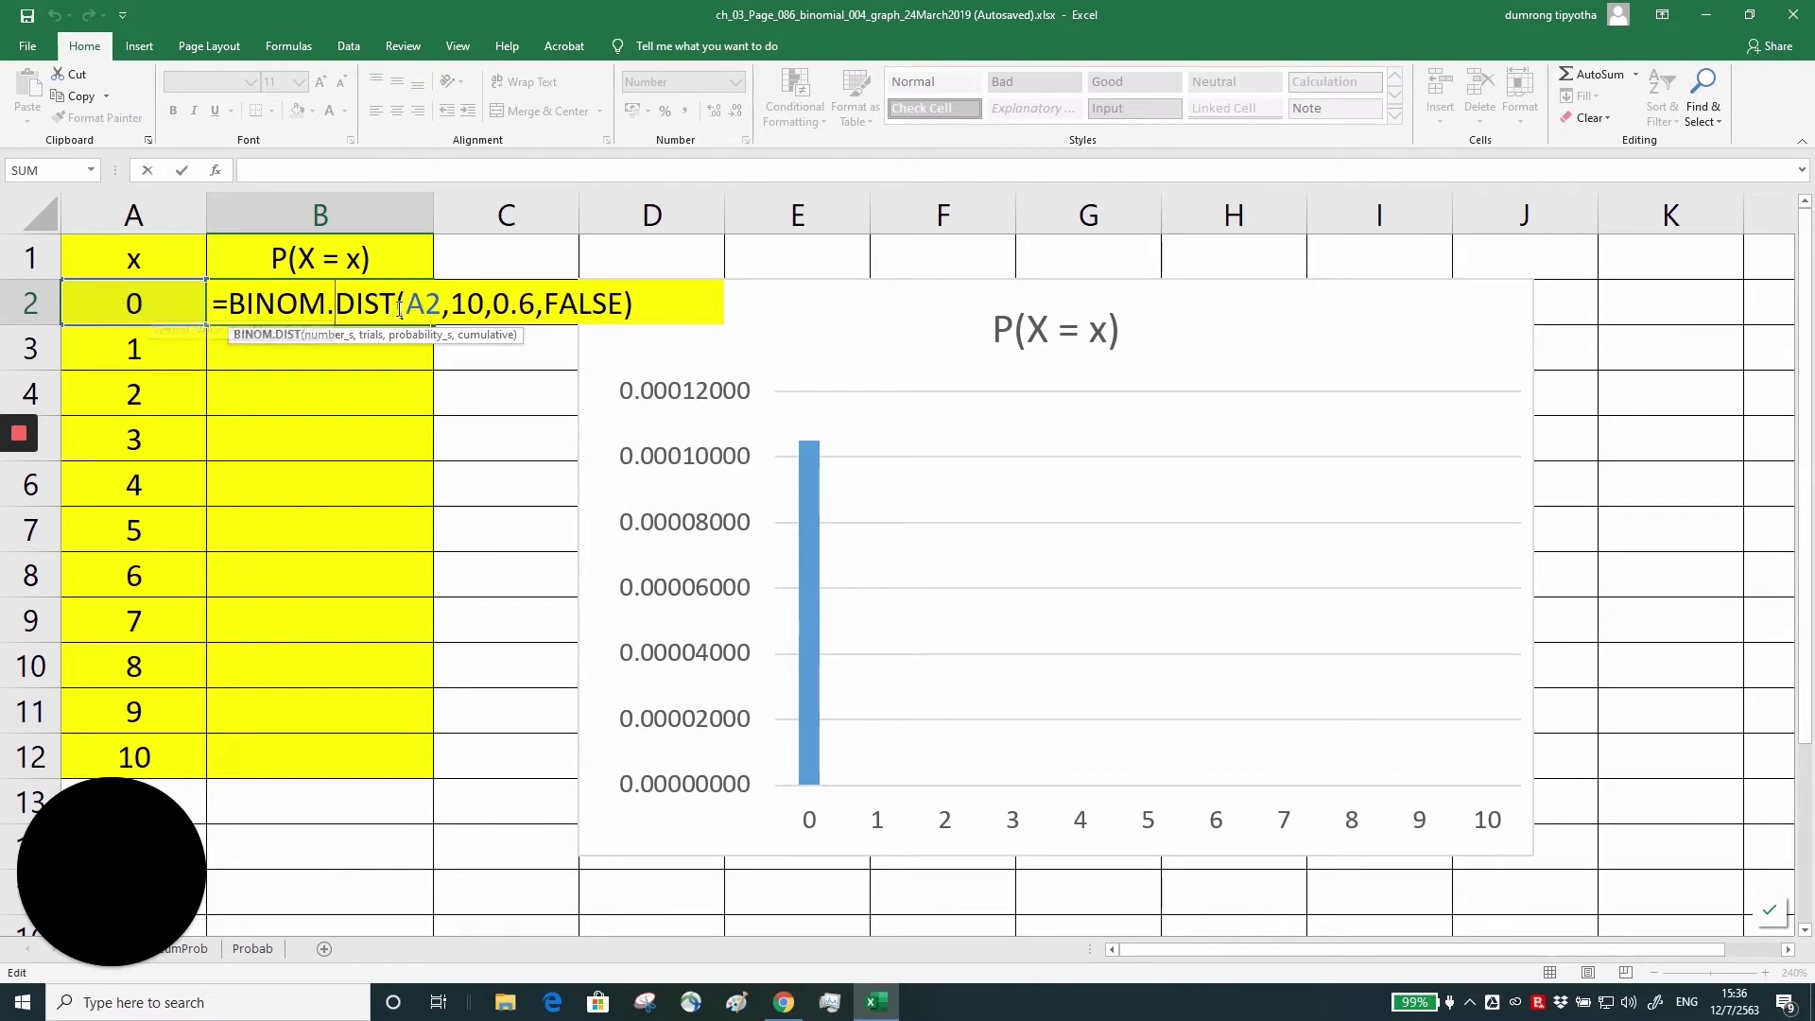
pyautogui.click(481, 303)
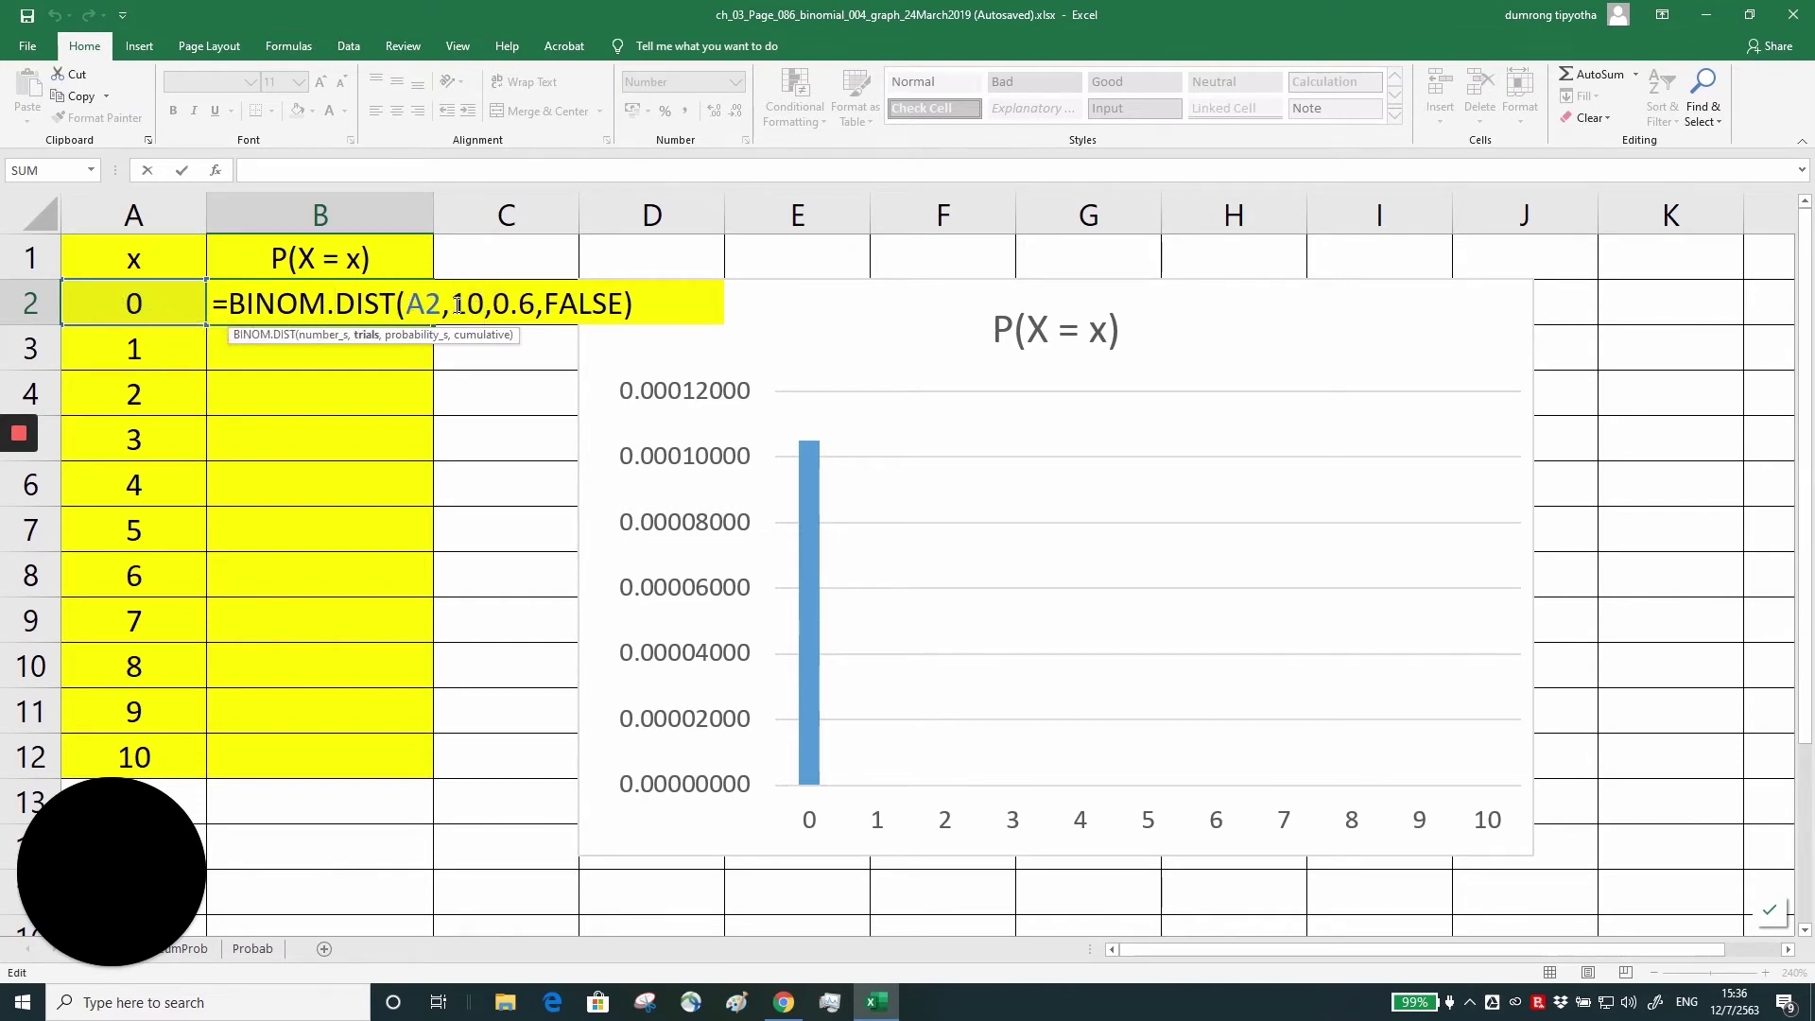
pyautogui.click(536, 303)
pyautogui.press('Return')
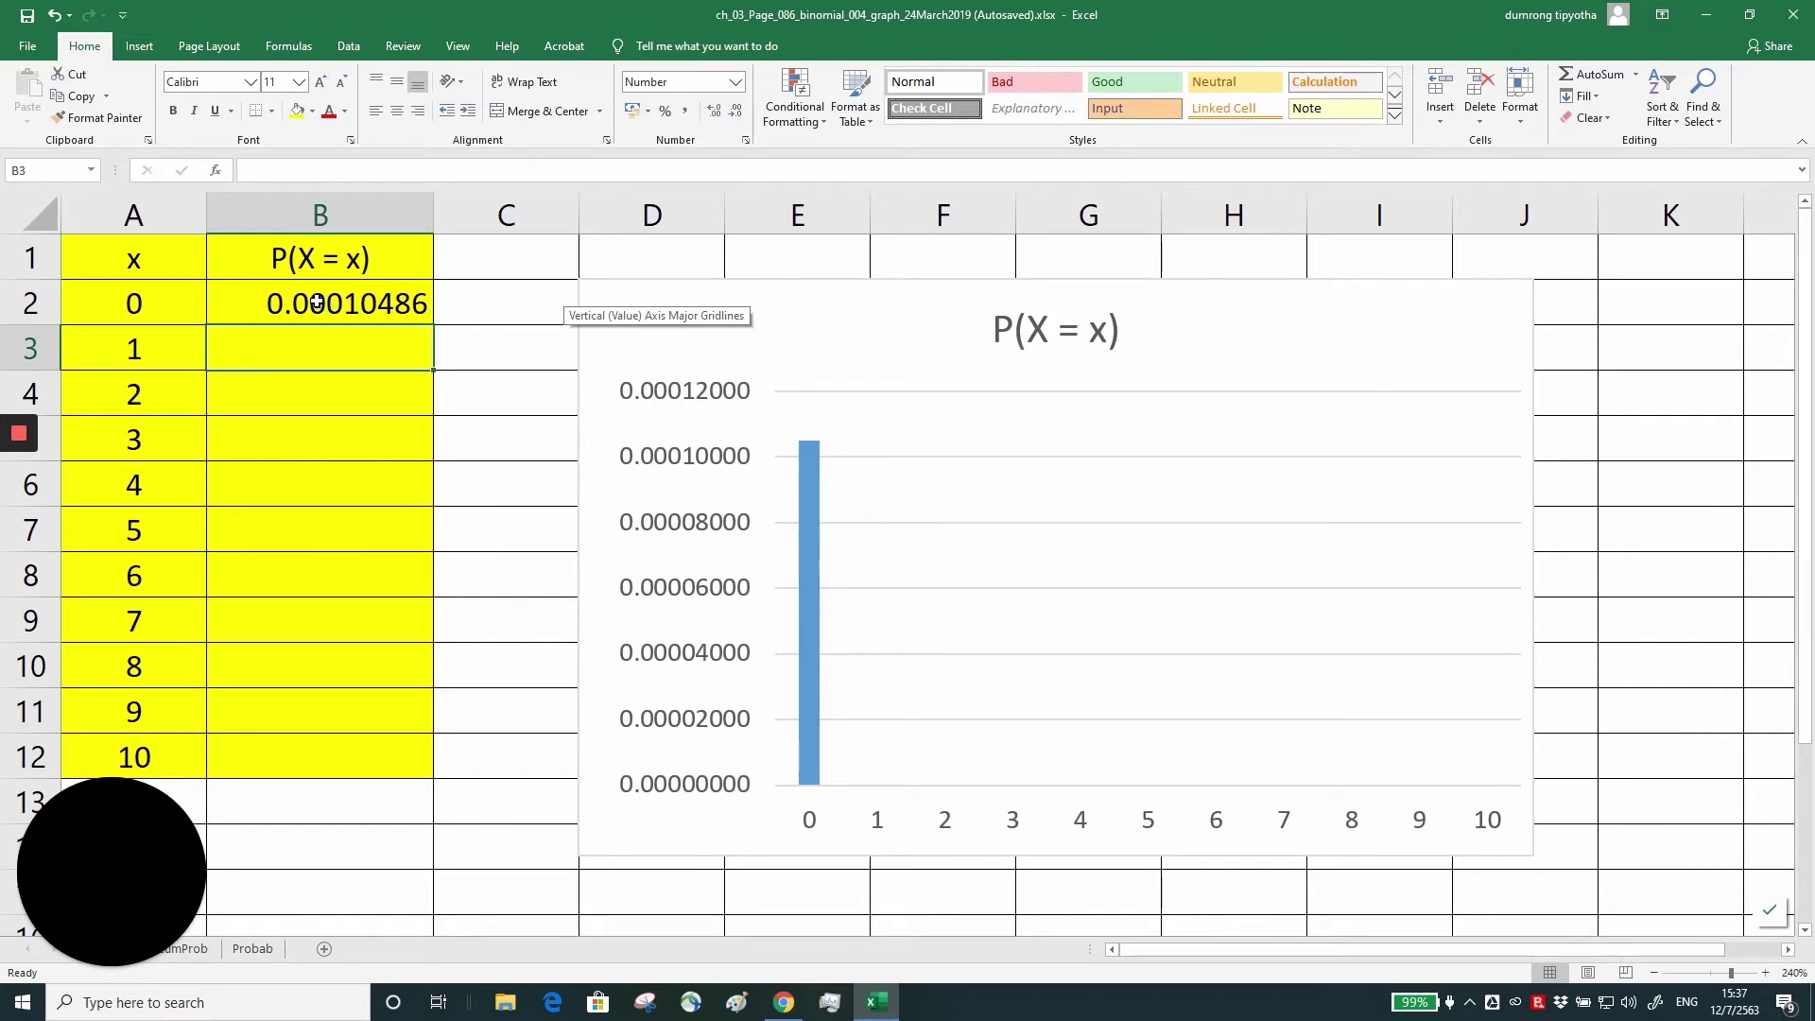
# Copy the binomial formula from B2 down through B12 to fill the P(X = x) column.
pyautogui.click(317, 303)
pyautogui.hotkey('ctrl', 'c')
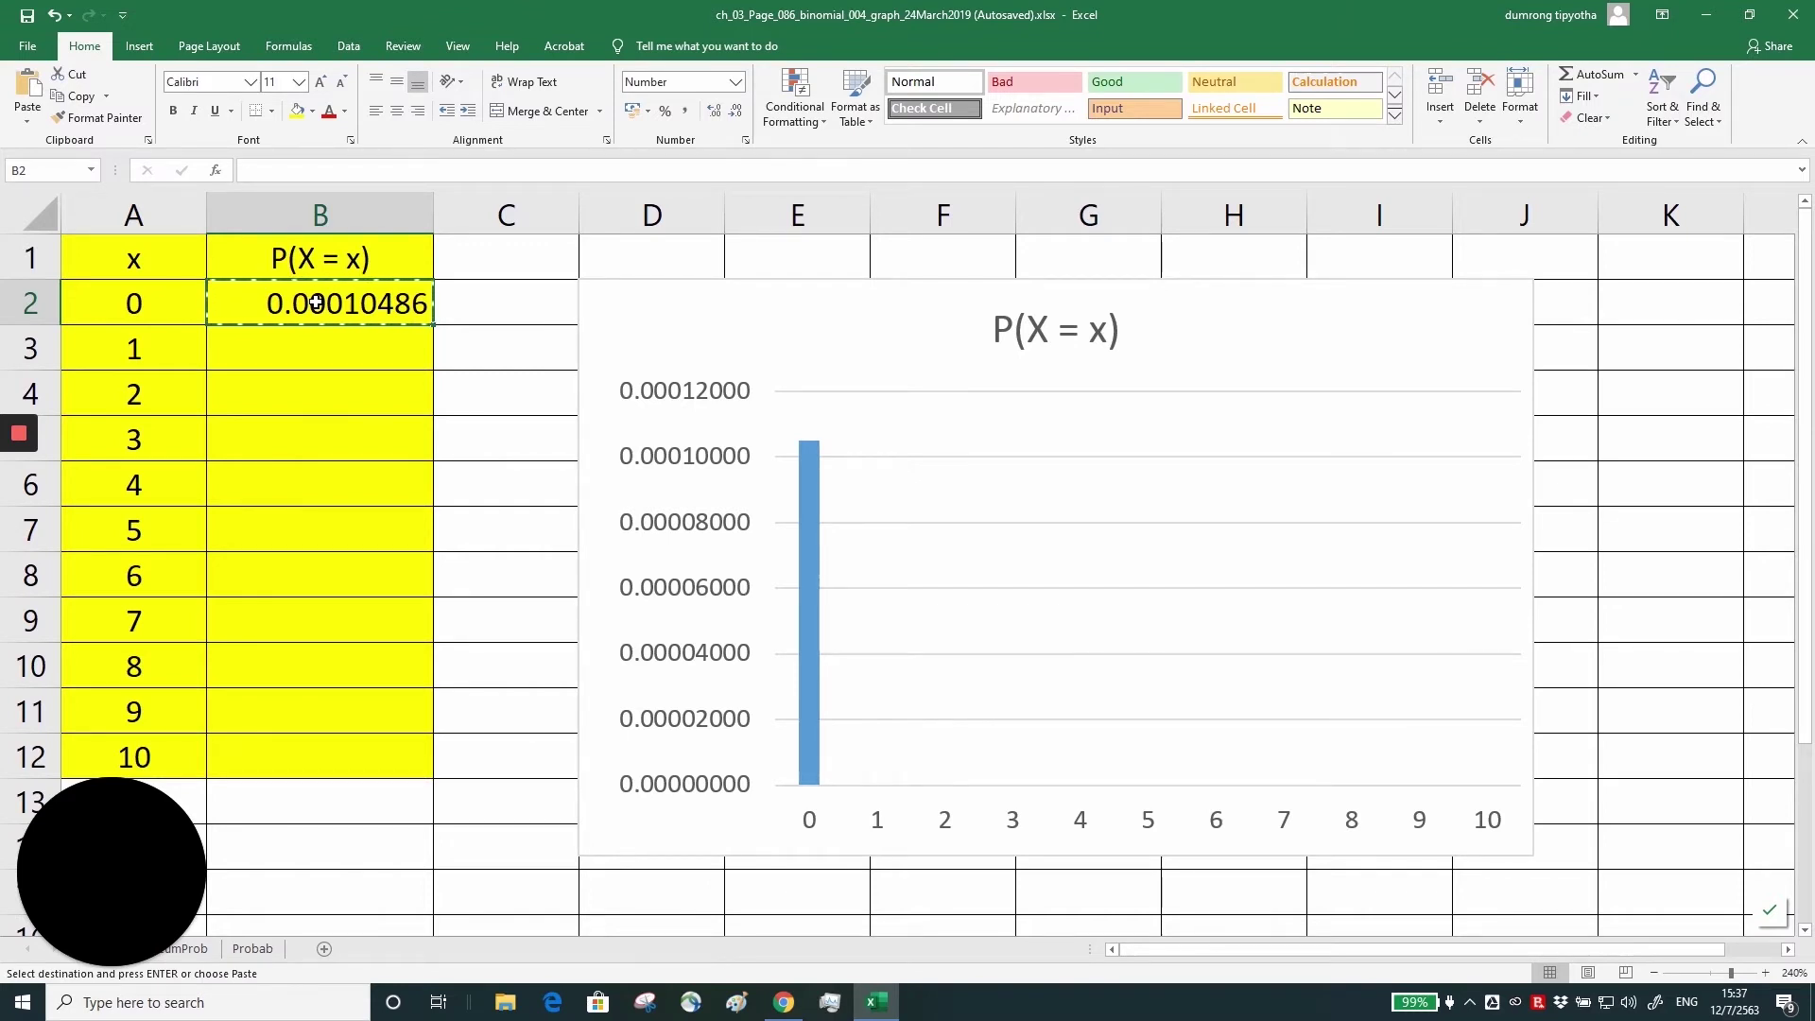
pyautogui.hotkey('shift', 'Down')
pyautogui.hotkey('shift', 'Down')
pyautogui.hotkey('shift', 'Down')
pyautogui.hotkey('shift', 'Down')
pyautogui.hotkey('shift', 'Down')
pyautogui.hotkey('shift', 'Down')
pyautogui.hotkey('shift', 'Down')
pyautogui.hotkey('shift', 'Down')
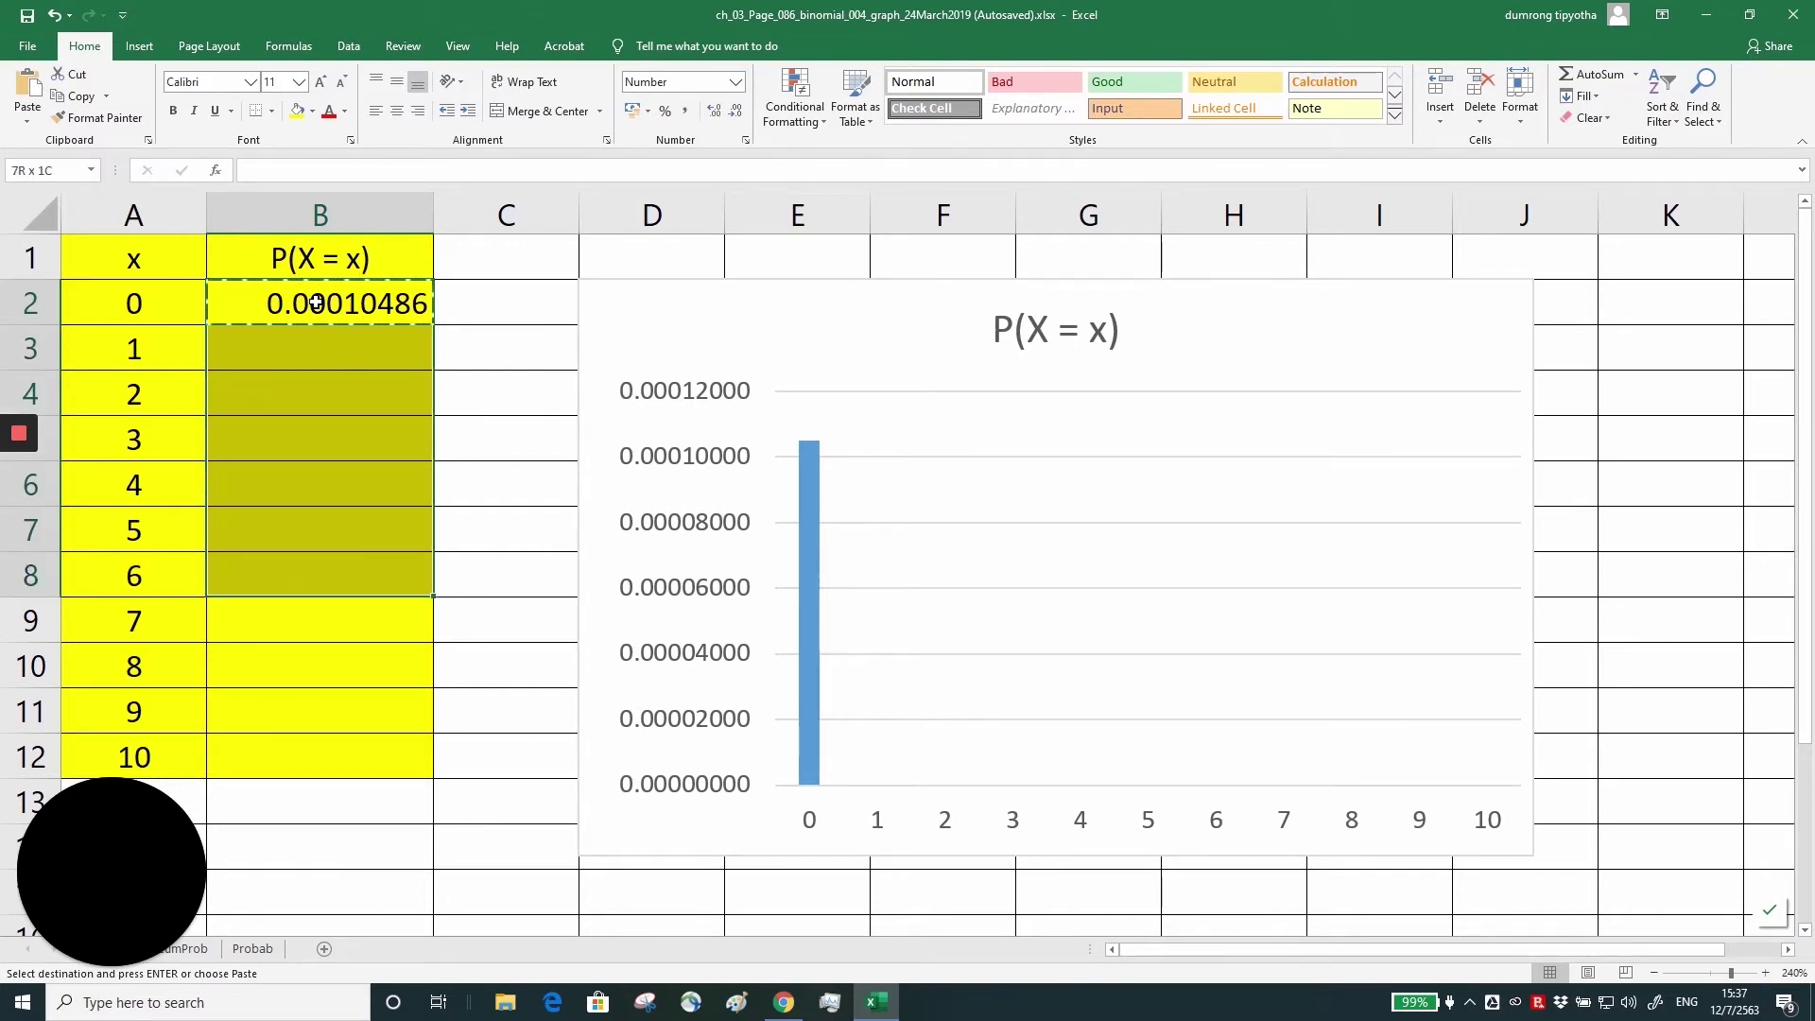
pyautogui.hotkey('shift', 'Down')
pyautogui.hotkey('shift', 'Down')
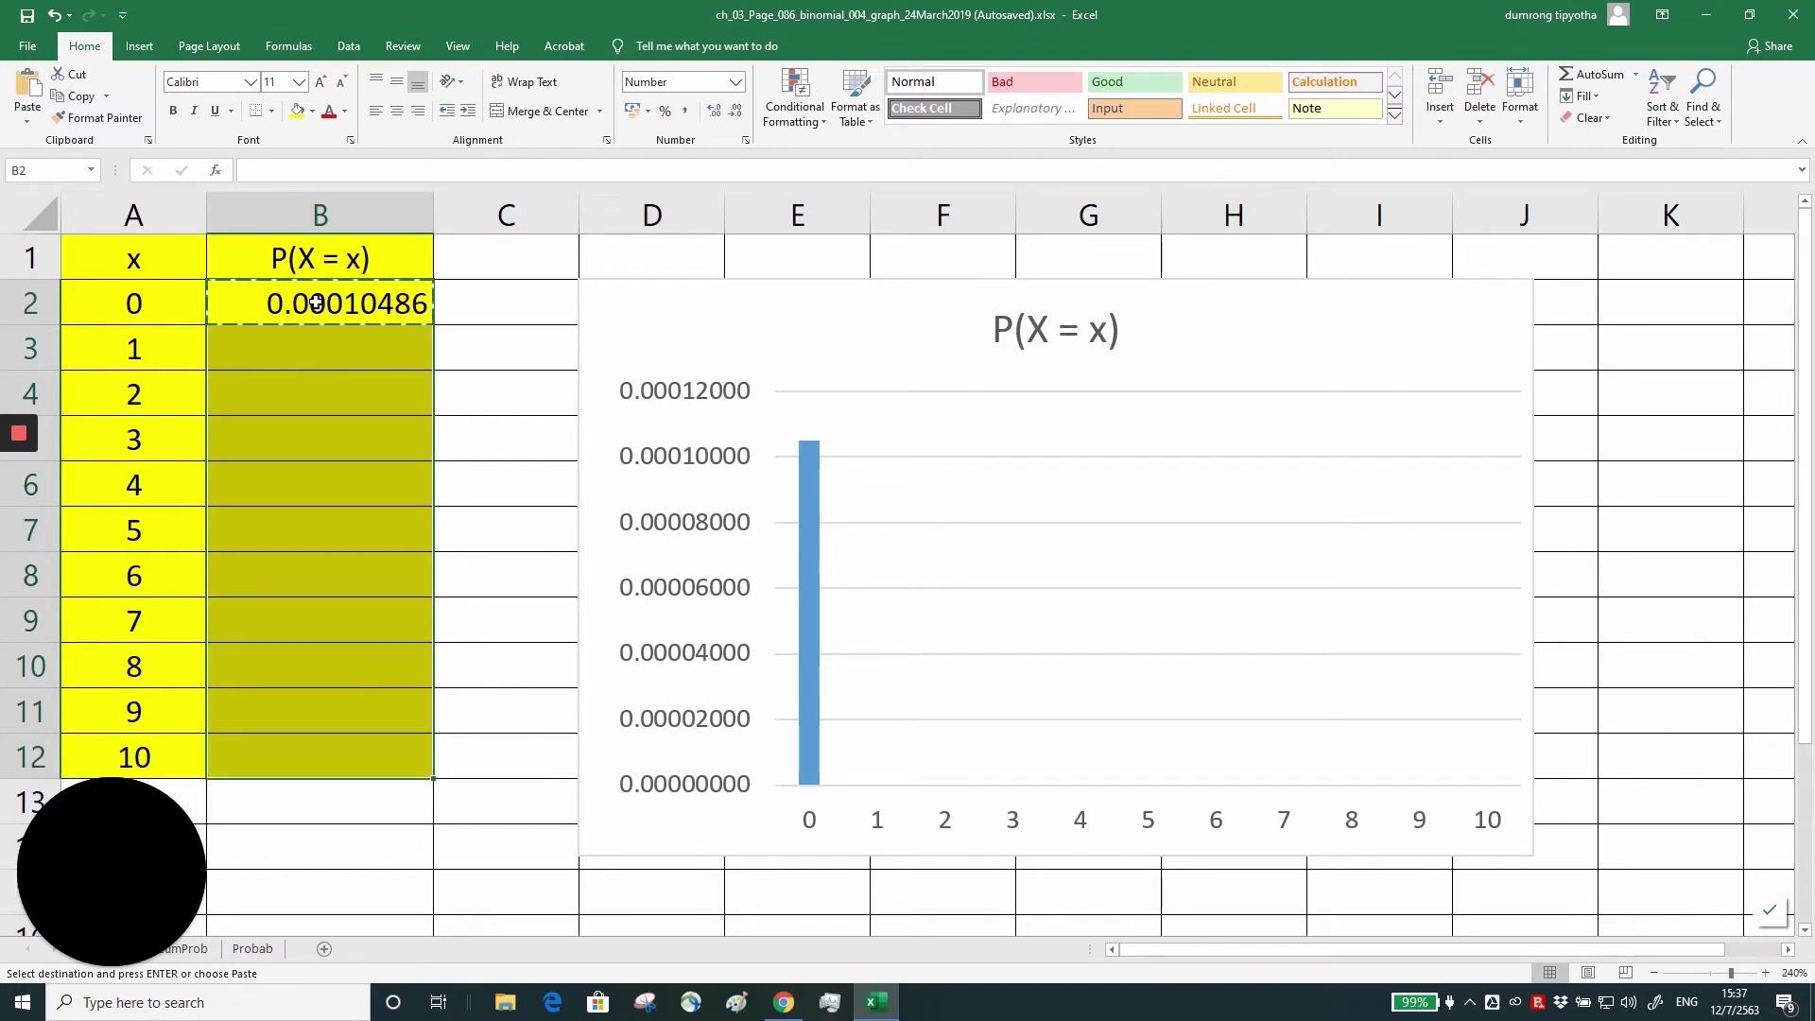
pyautogui.hotkey('ctrl', 'v')
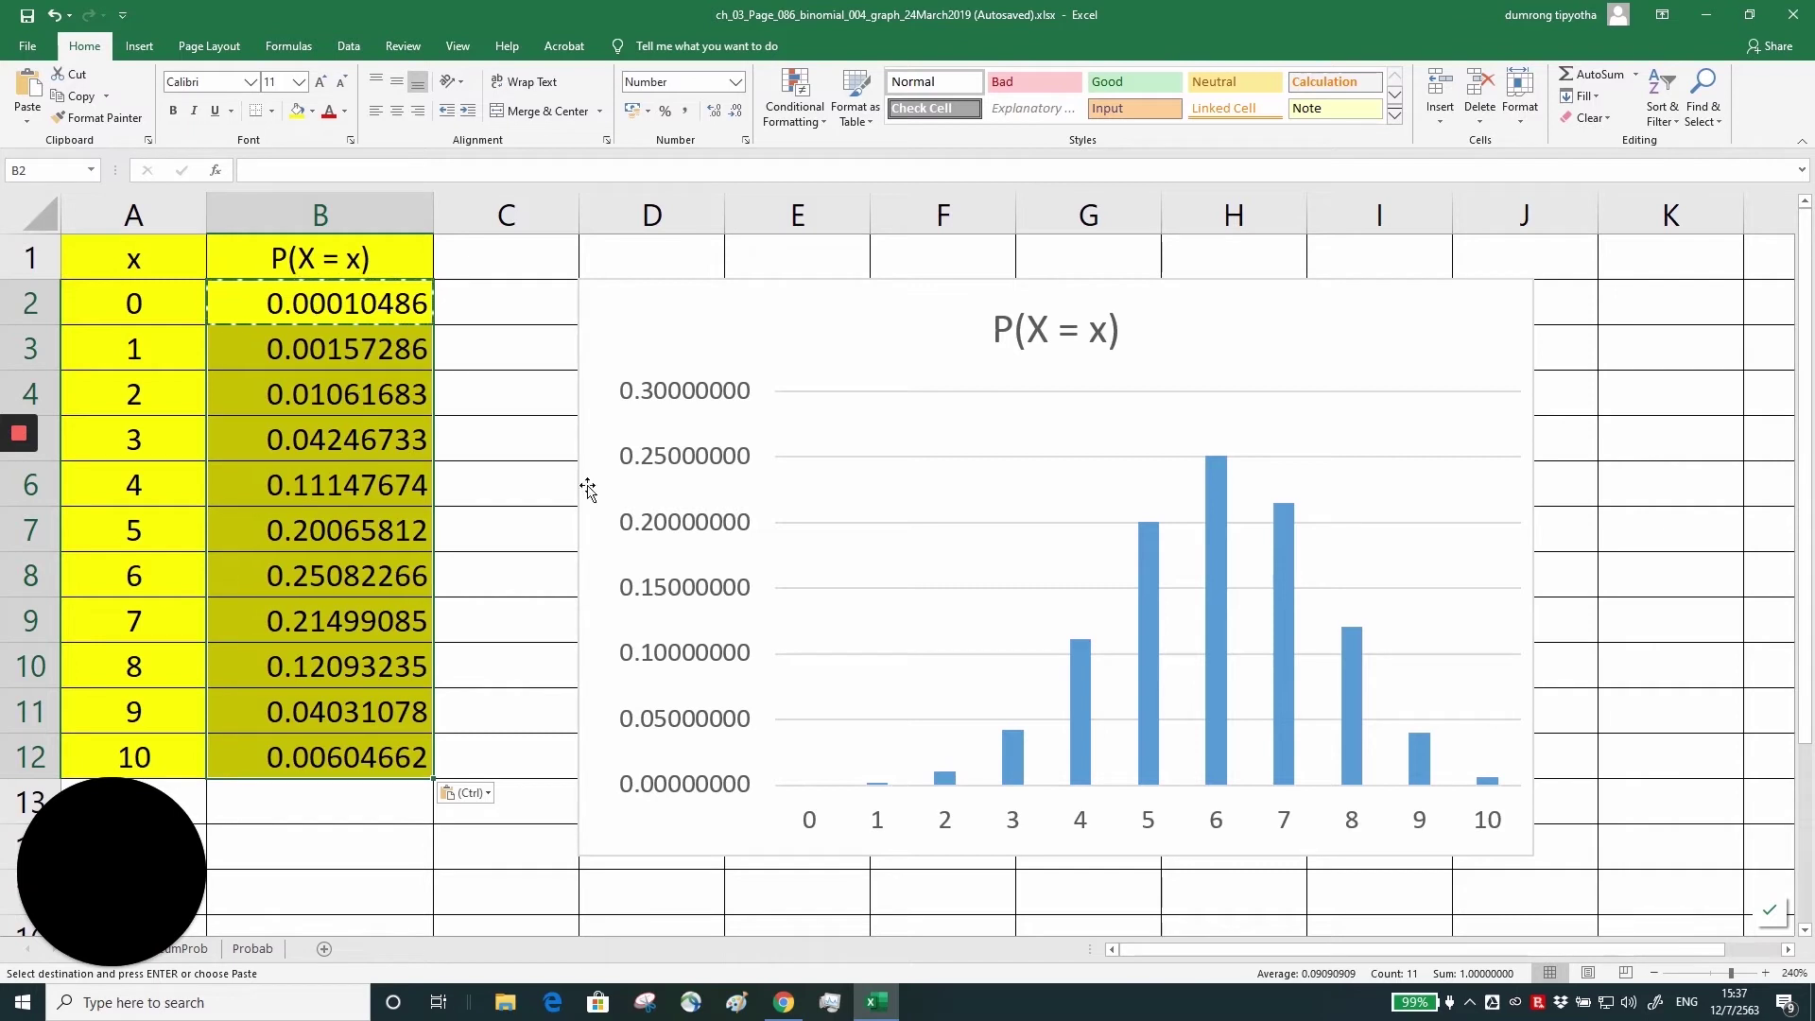
# Delete the P(X = x) column chart from the sheet.
pyautogui.click(770, 343)
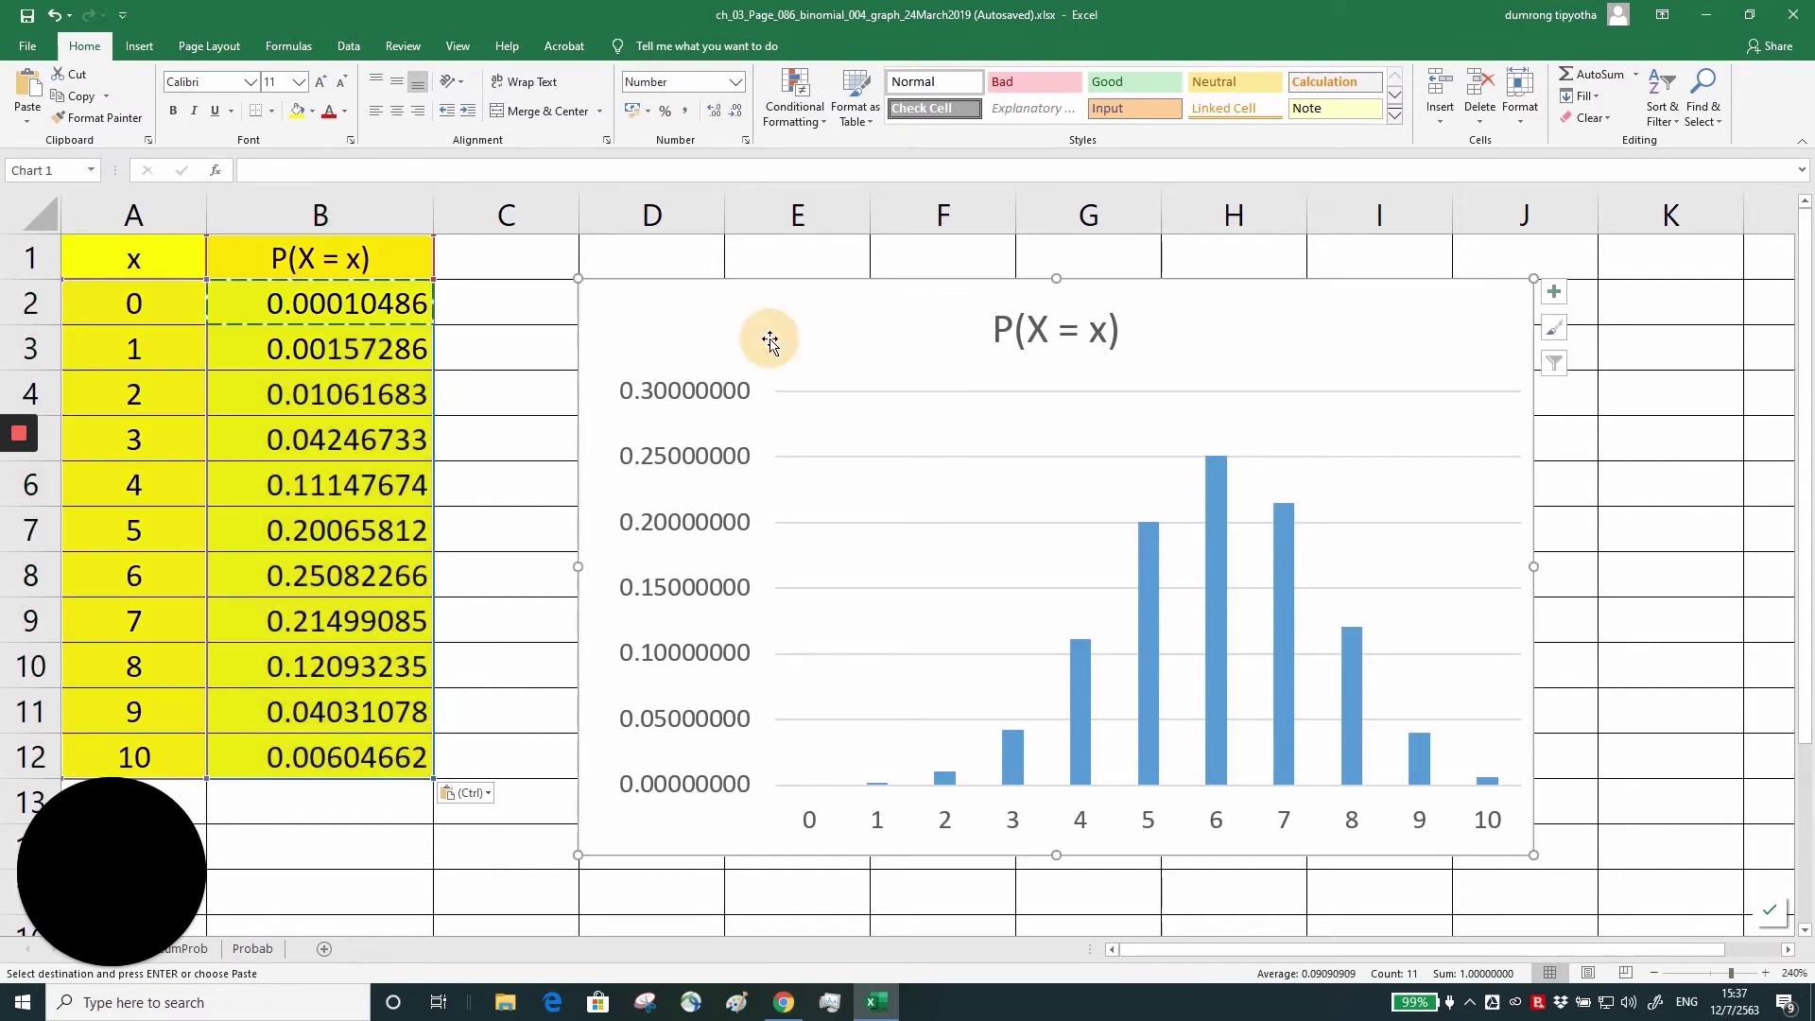
pyautogui.press('Delete')
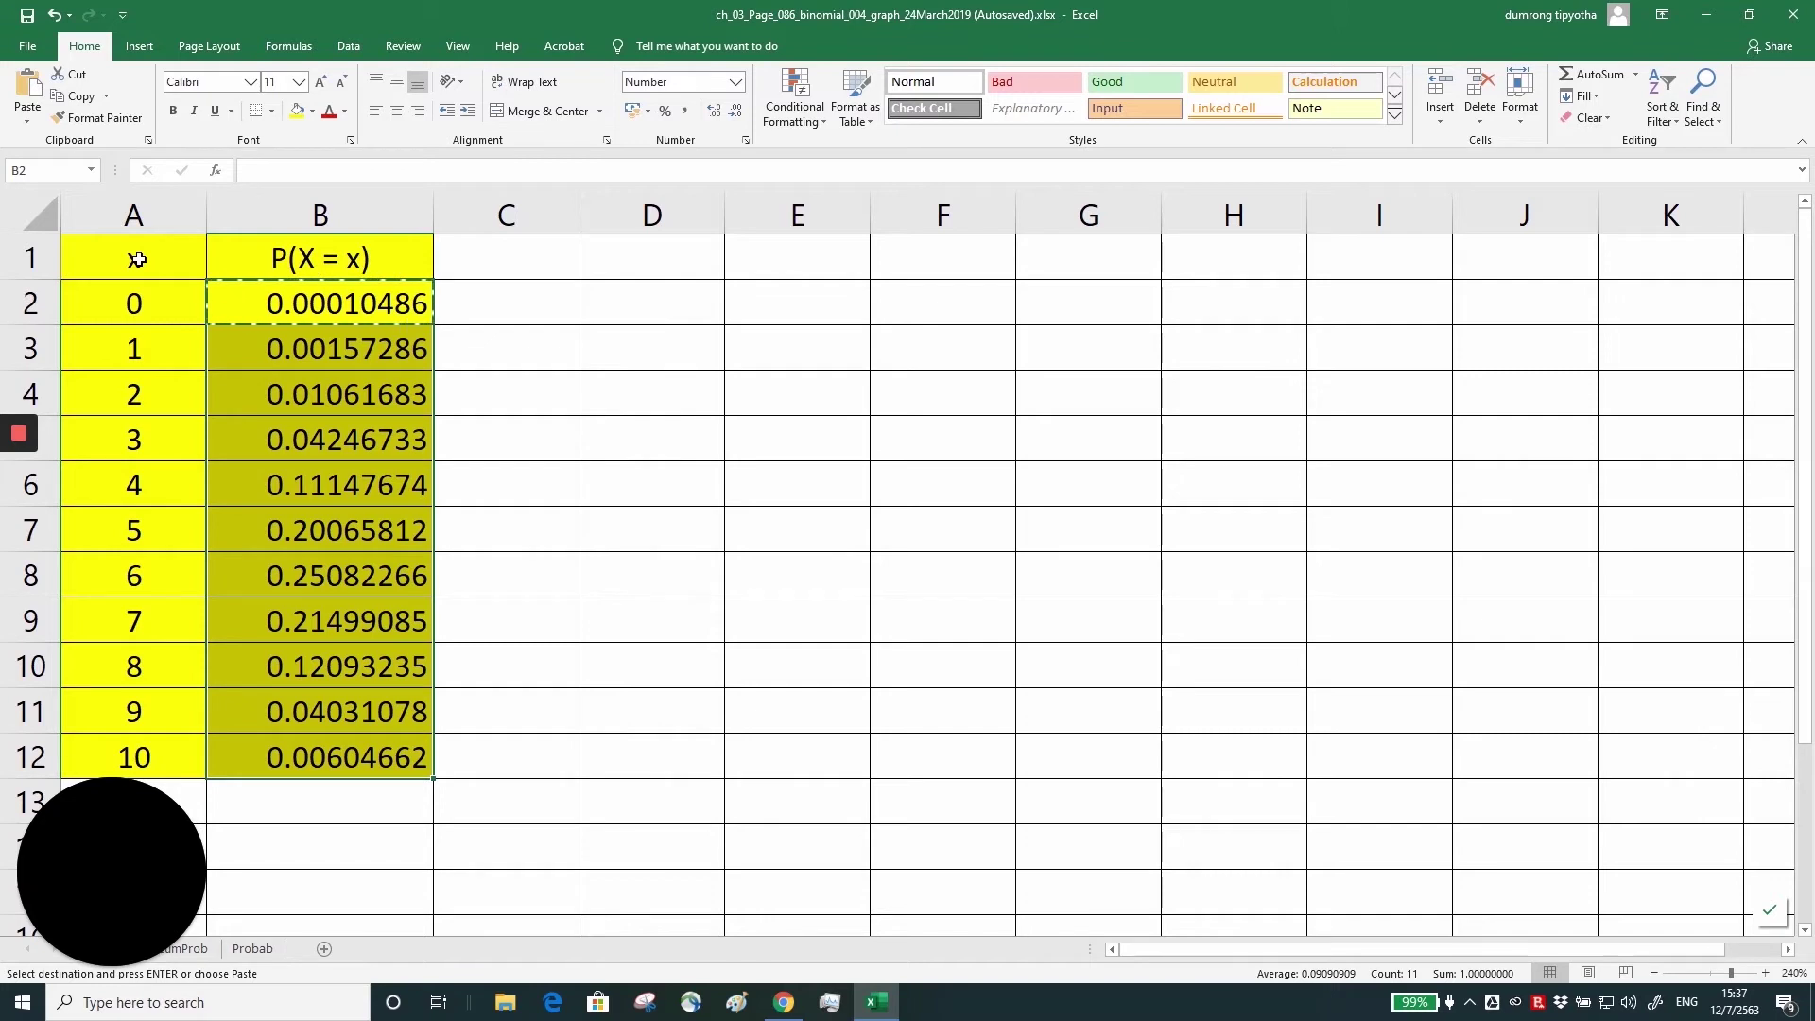
# Select the whole probability table A1:B12, including both column headers.
pyautogui.moveTo(137, 259)
pyautogui.mouseDown()
pyautogui.moveTo(133, 435)
pyautogui.moveTo(137, 259)
pyautogui.mouseUp()
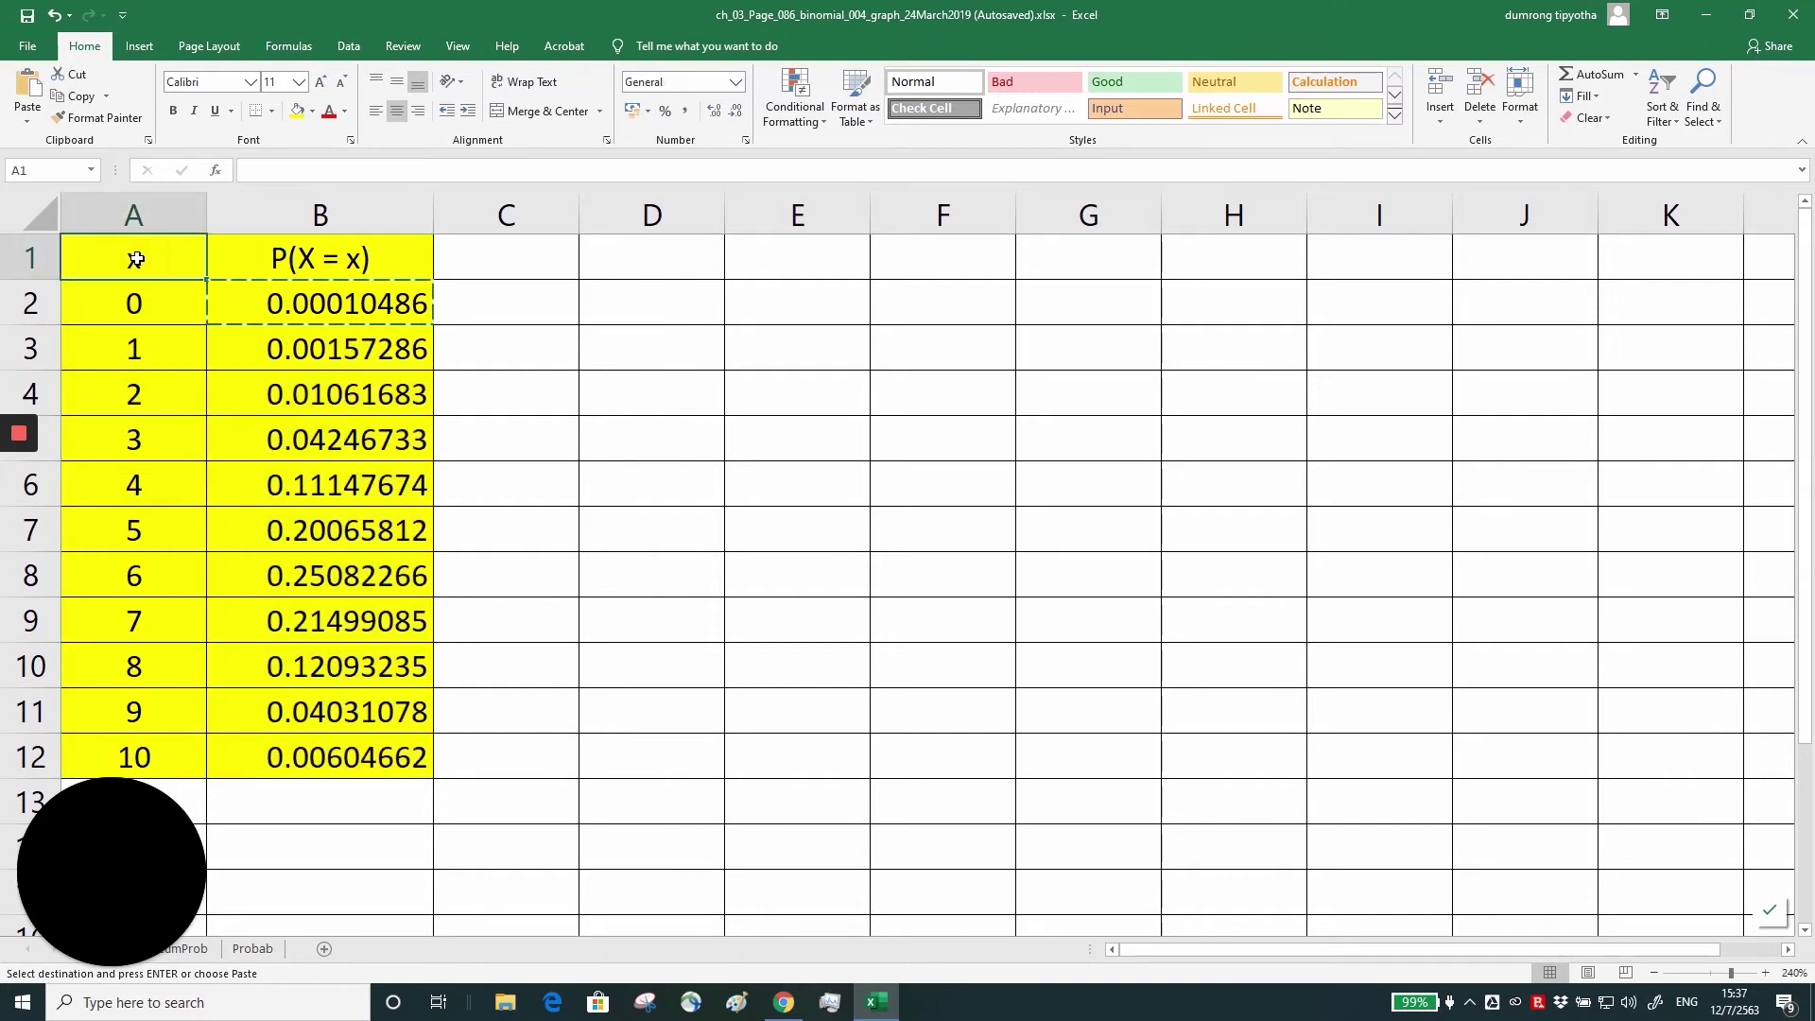
pyautogui.hotkey('shift', 'Down')
pyautogui.hotkey('shift', 'Down')
pyautogui.hotkey('shift', 'Down')
pyautogui.hotkey('shift', 'Down')
pyautogui.hotkey('shift', 'Down')
pyautogui.hotkey('shift', 'Down')
pyautogui.hotkey('shift', 'Down')
pyautogui.hotkey('shift', 'Down')
pyautogui.hotkey('shift', 'Down')
pyautogui.hotkey('shift', 'Down')
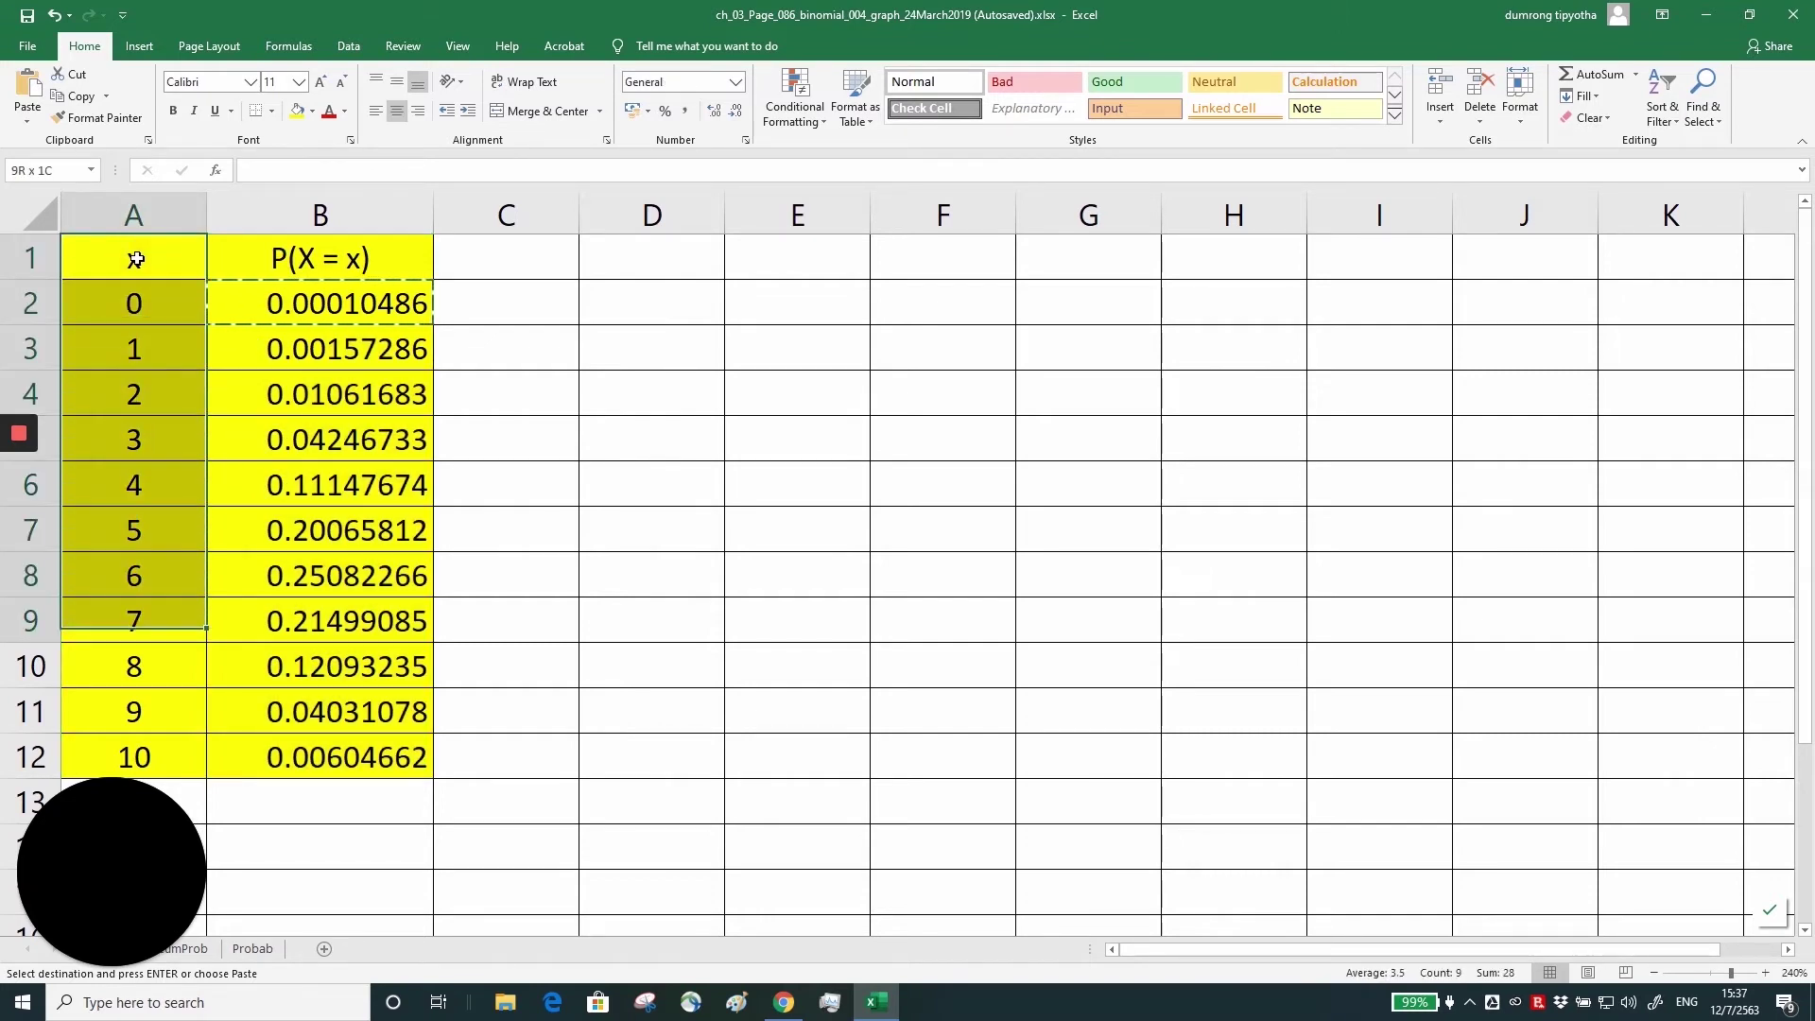
pyautogui.hotkey('shift', 'Down')
pyautogui.hotkey('shift', 'Right')
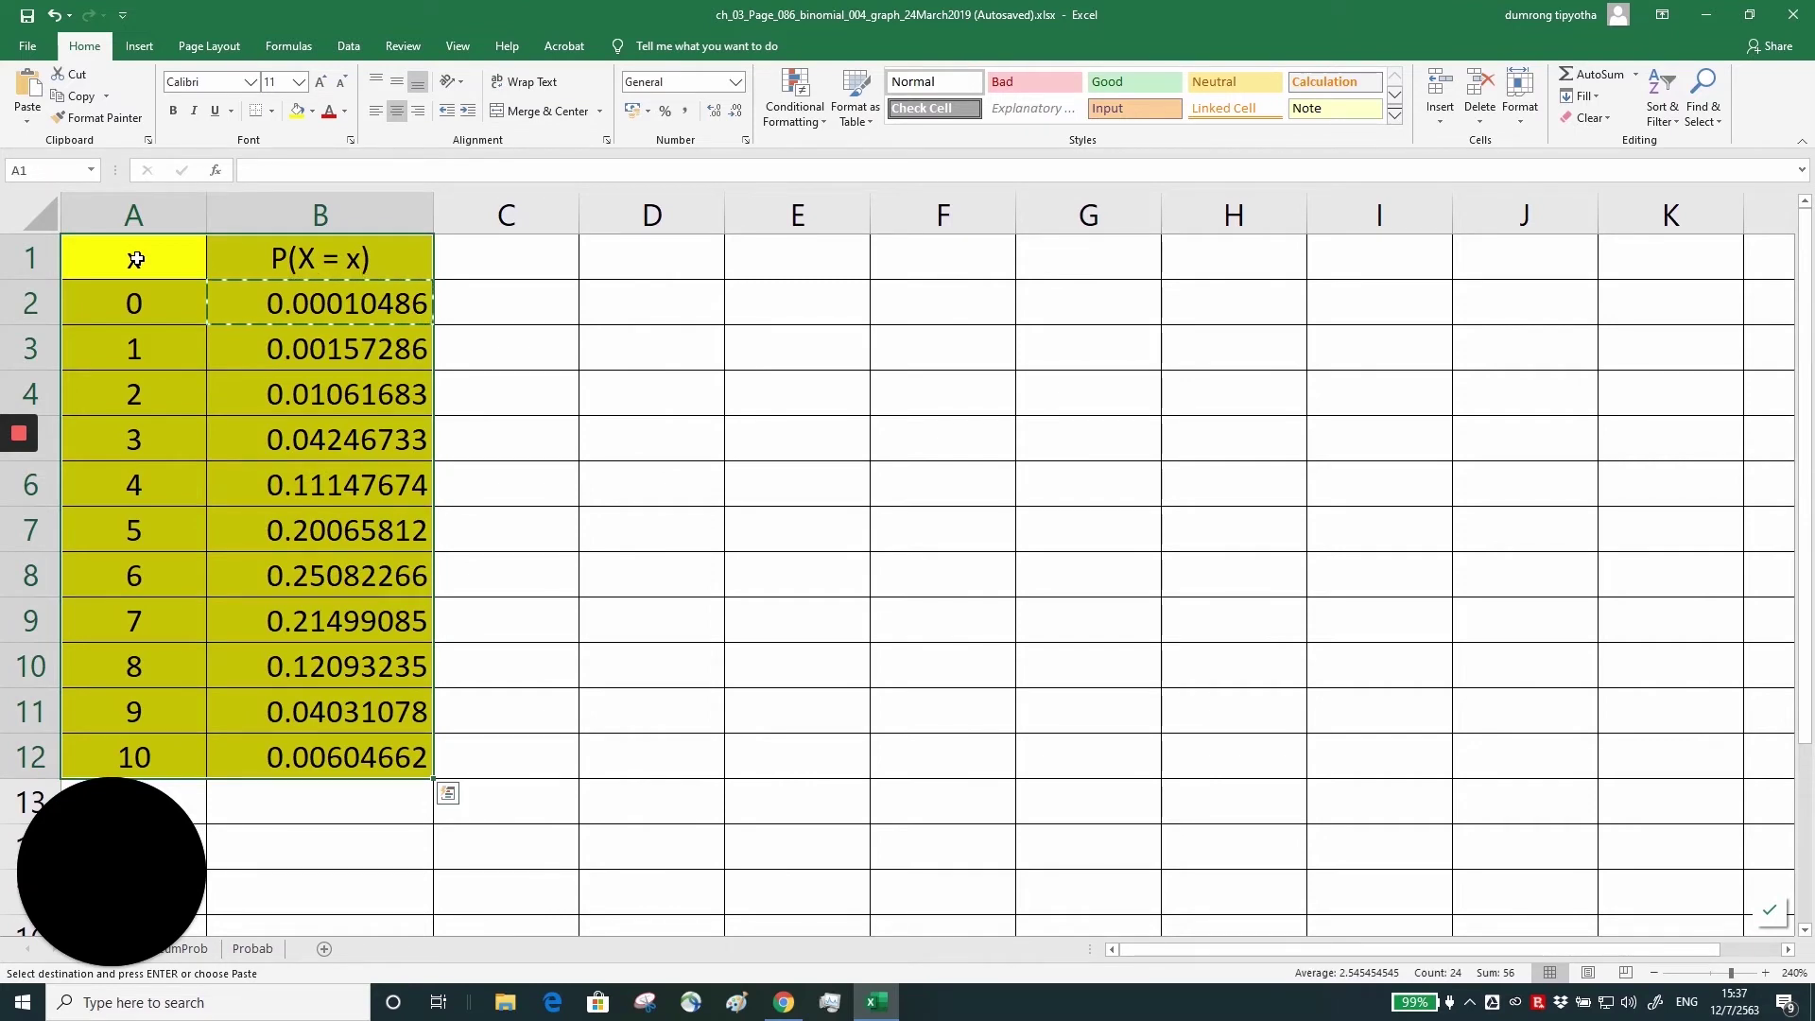
pyautogui.click(137, 260)
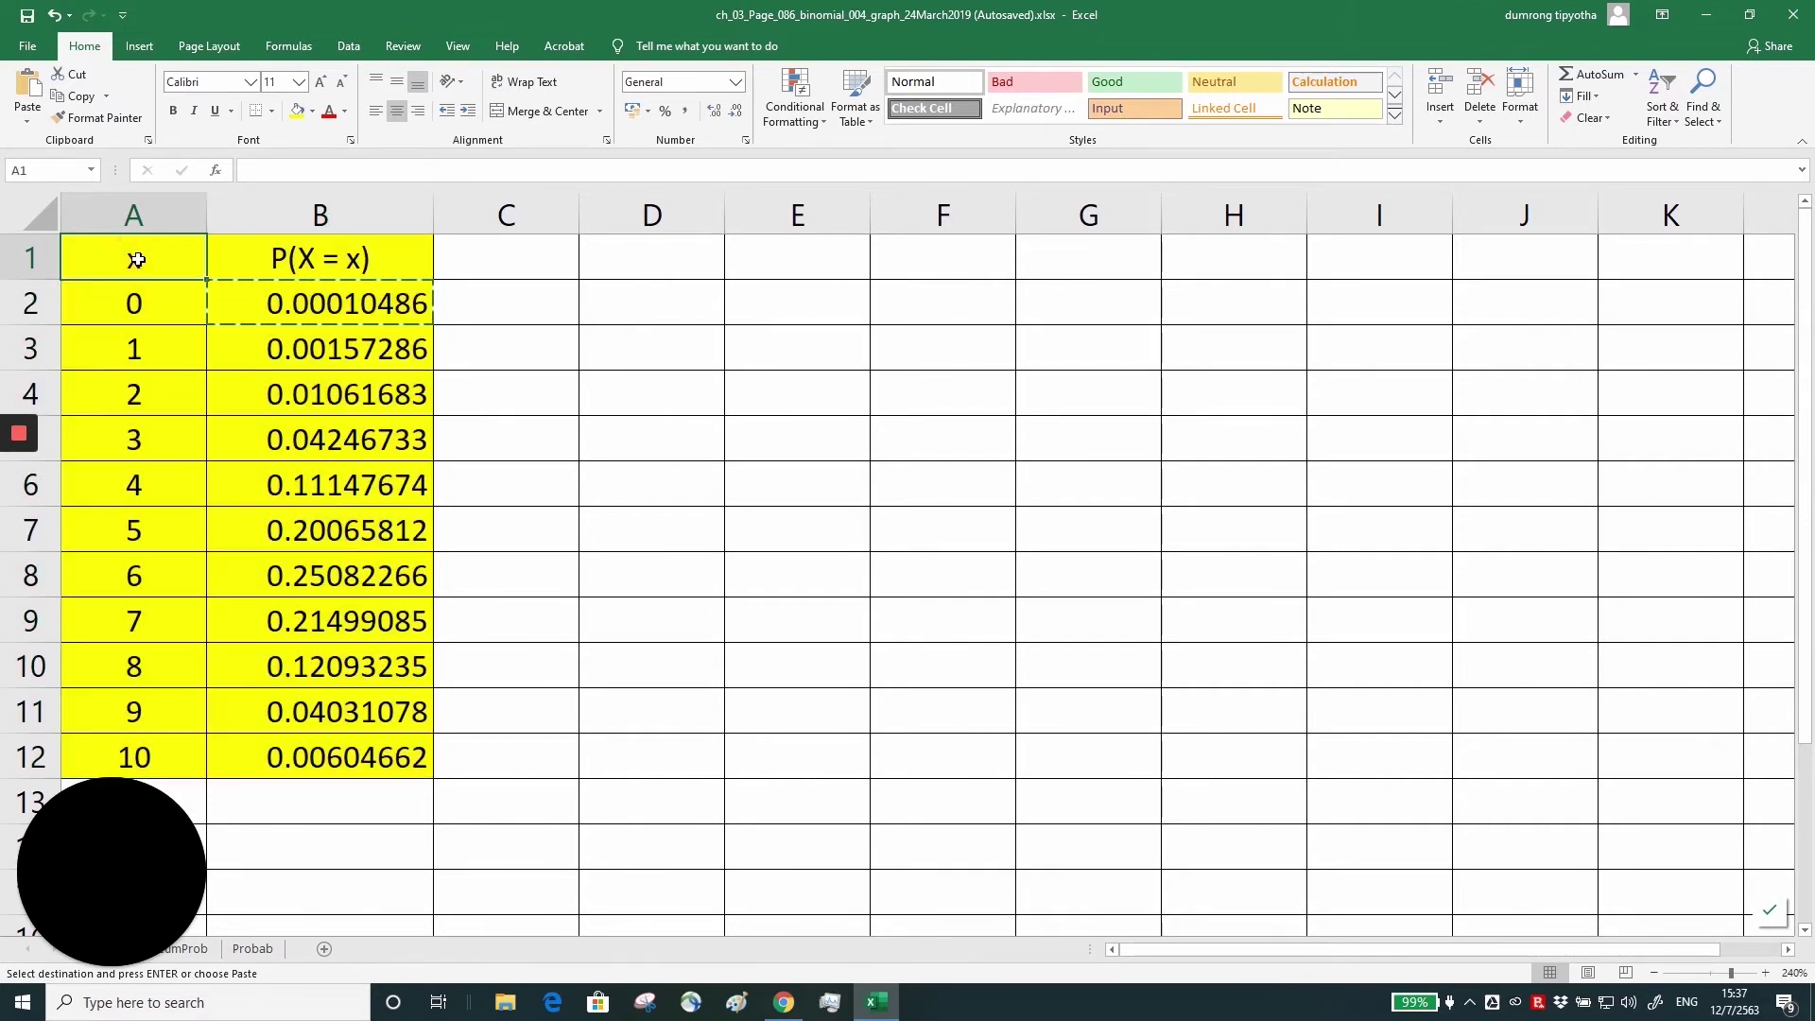
pyautogui.hotkey('shift', 'Down')
pyautogui.hotkey('shift', 'Down')
pyautogui.hotkey('shift', 'Down')
pyautogui.hotkey('shift', 'Down')
pyautogui.hotkey('shift', 'Down')
pyautogui.hotkey('shift', 'Down')
pyautogui.hotkey('shift', 'Down')
pyautogui.hotkey('shift', 'Down')
pyautogui.hotkey('shift', 'Down')
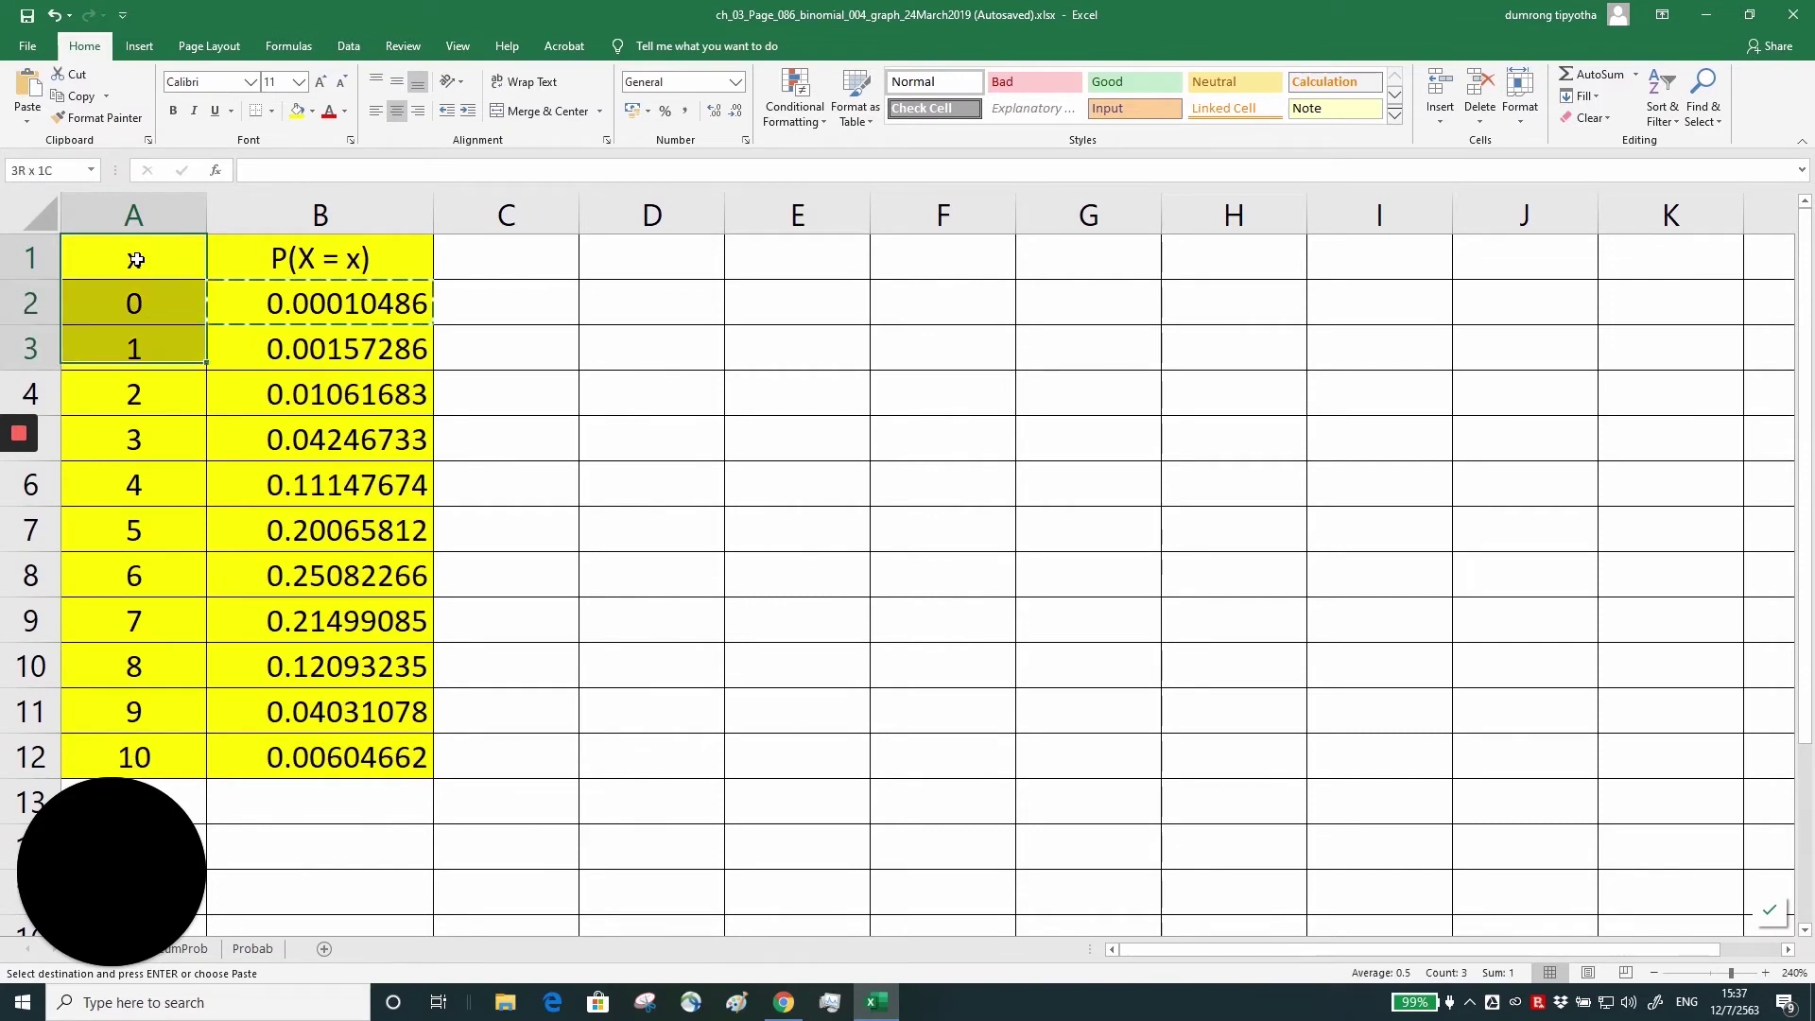
pyautogui.hotkey('shift', 'Down')
pyautogui.hotkey('shift', 'Down')
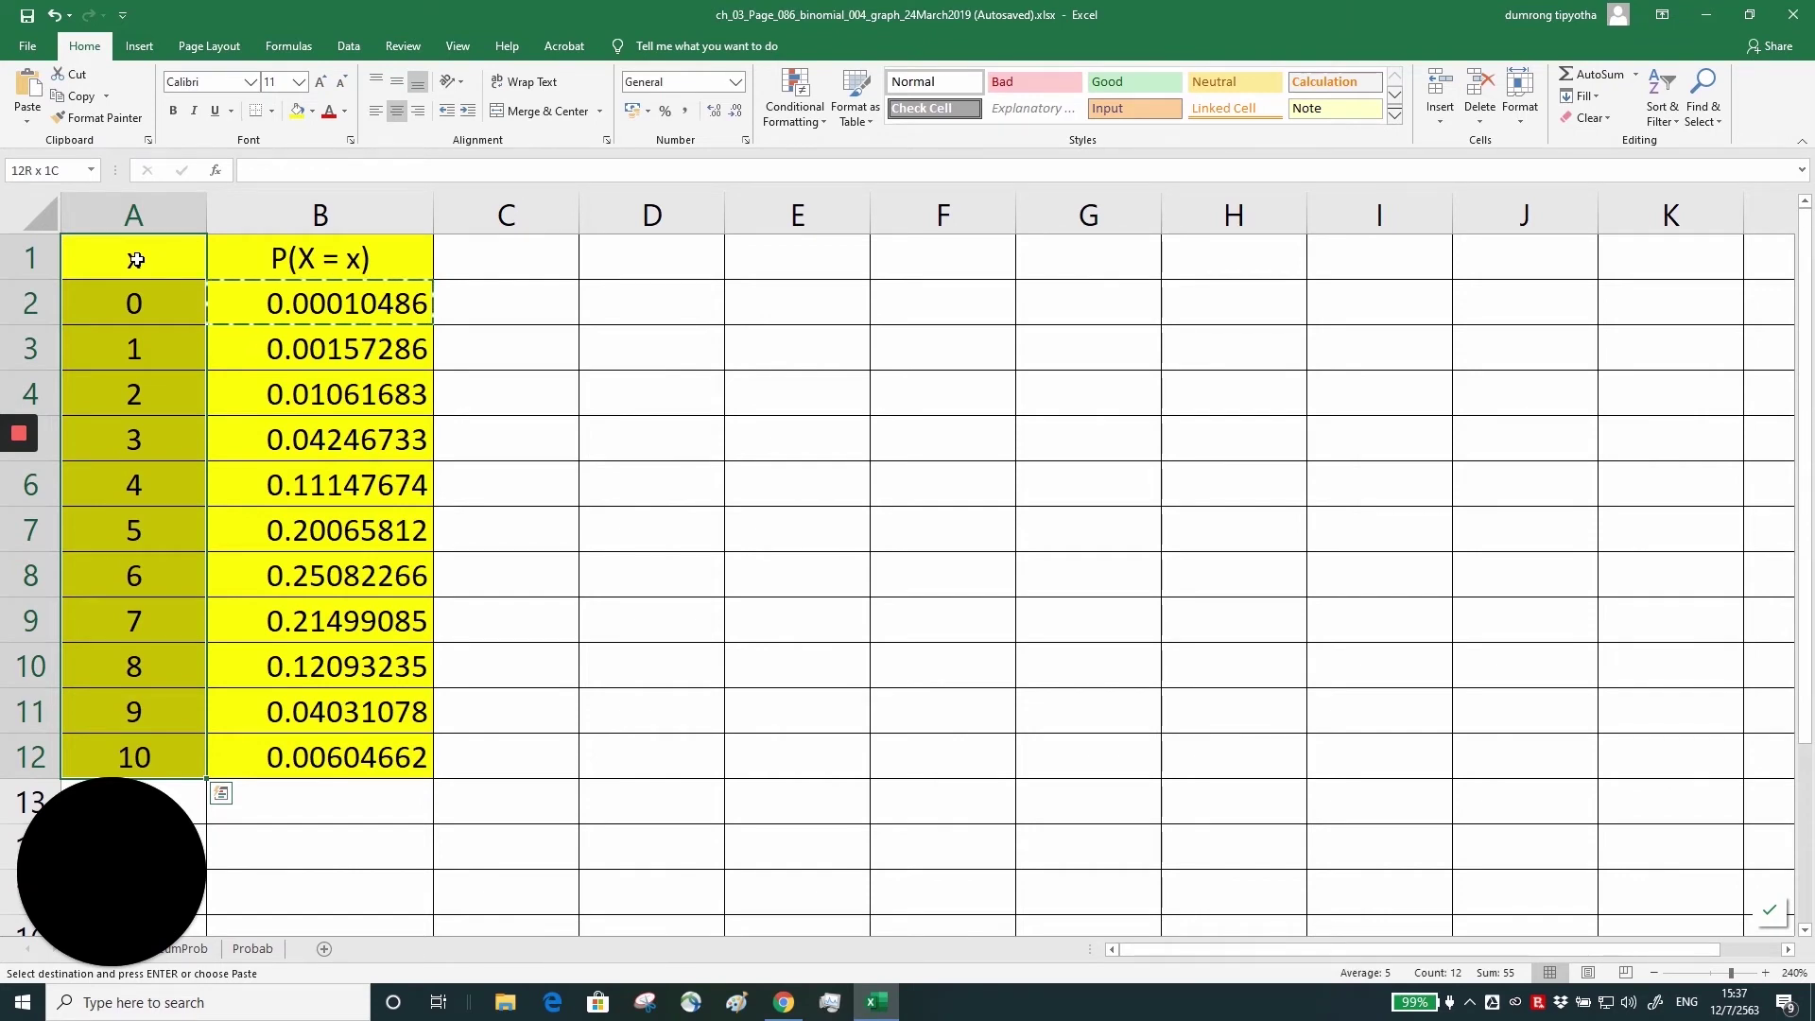
pyautogui.hotkey('shift', 'Right')
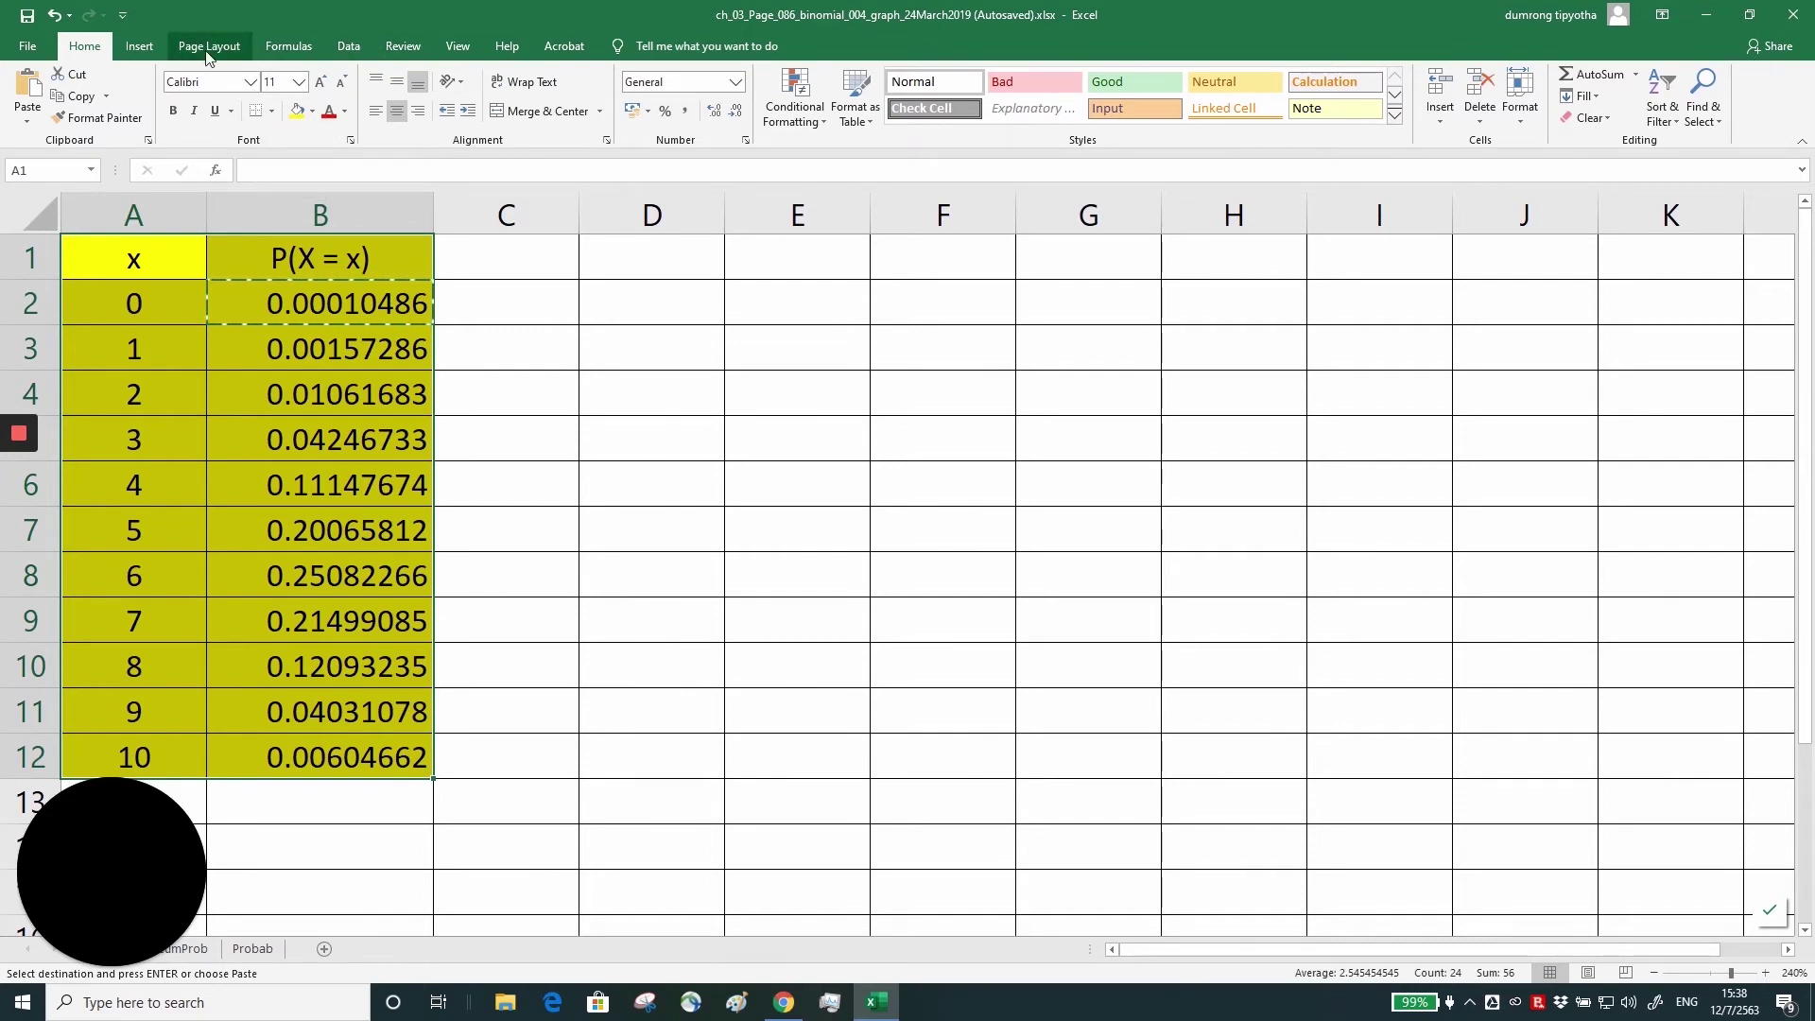
# Insert a recommended Clustered Column chart from the selected probability table.
pyautogui.click(150, 48)
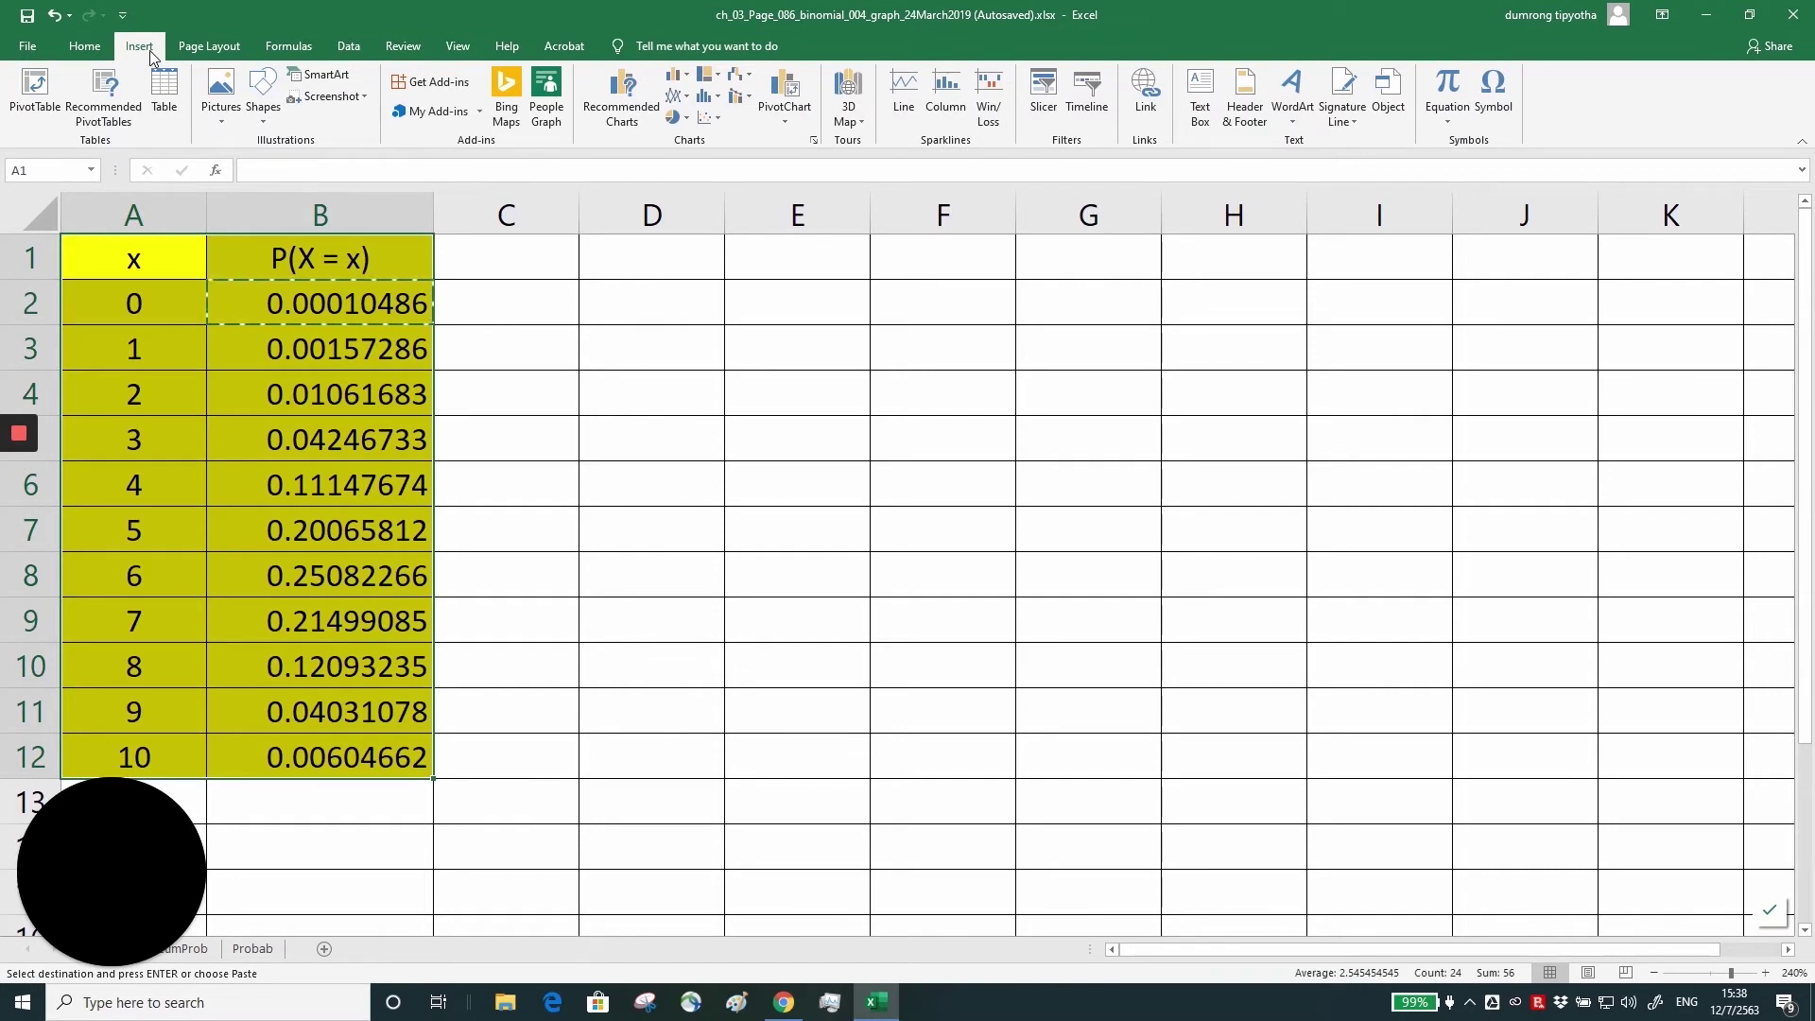
pyautogui.click(628, 119)
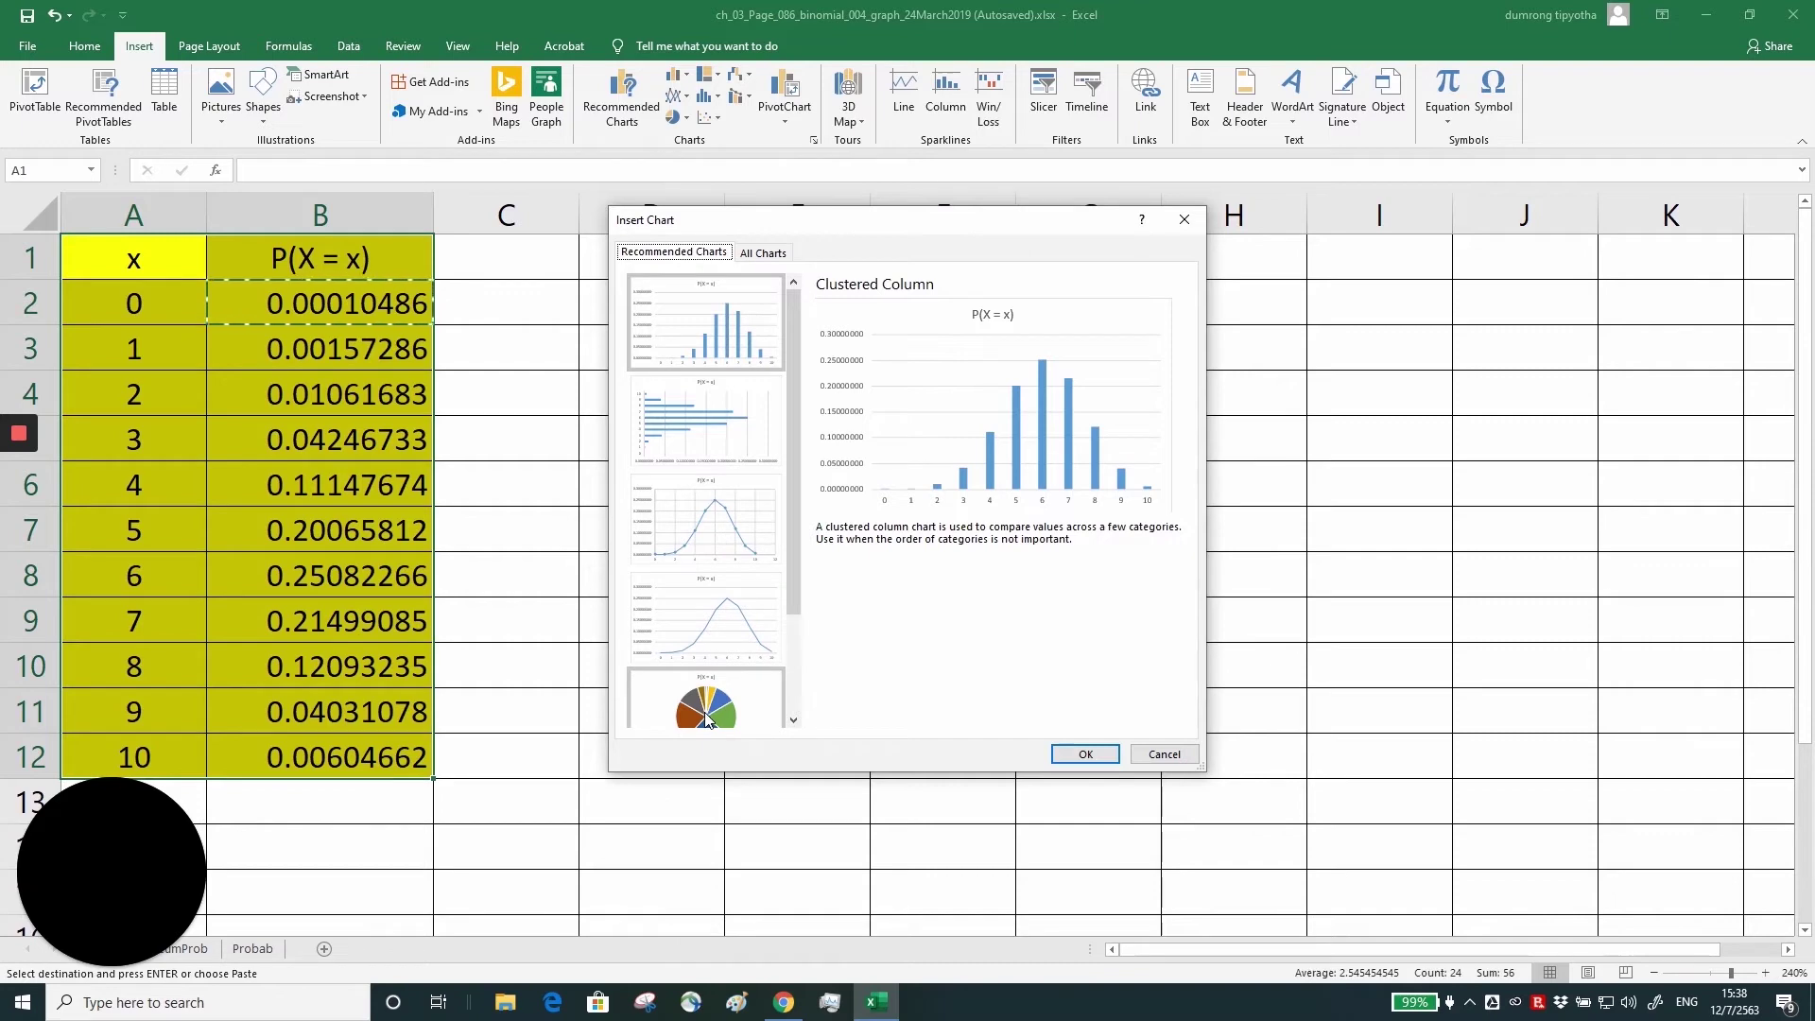
pyautogui.click(693, 320)
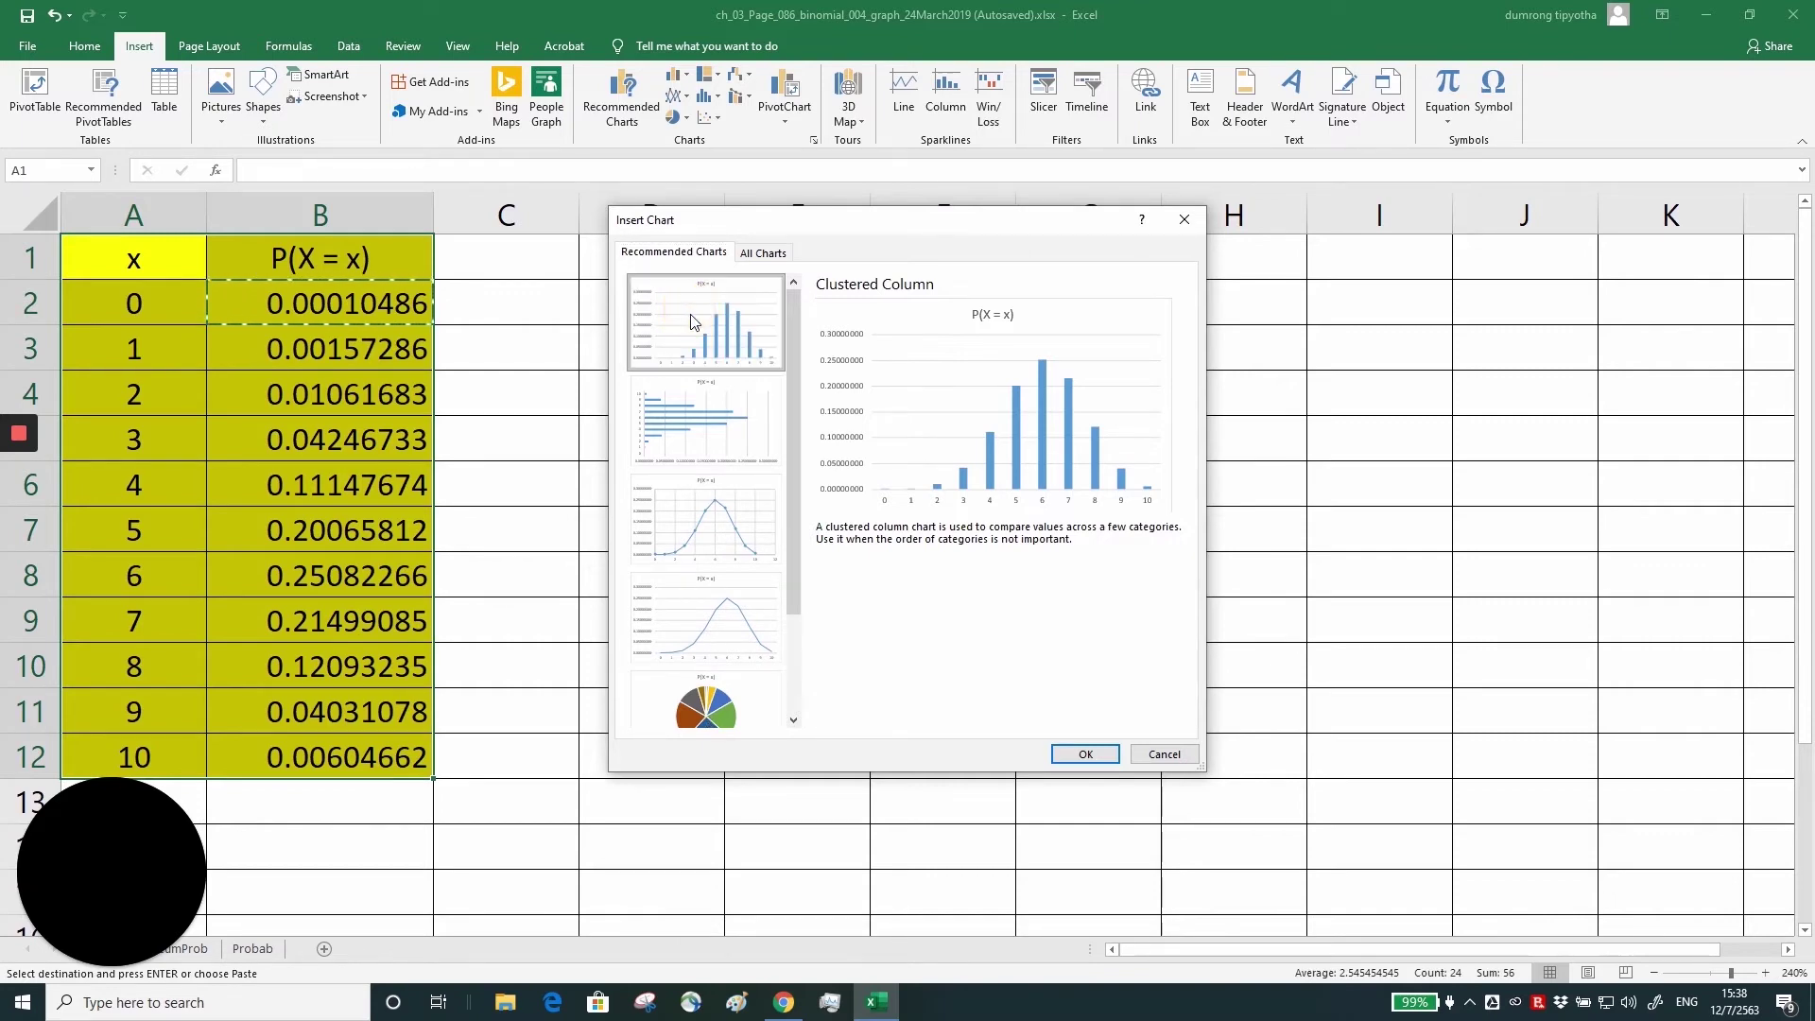
pyautogui.click(1085, 753)
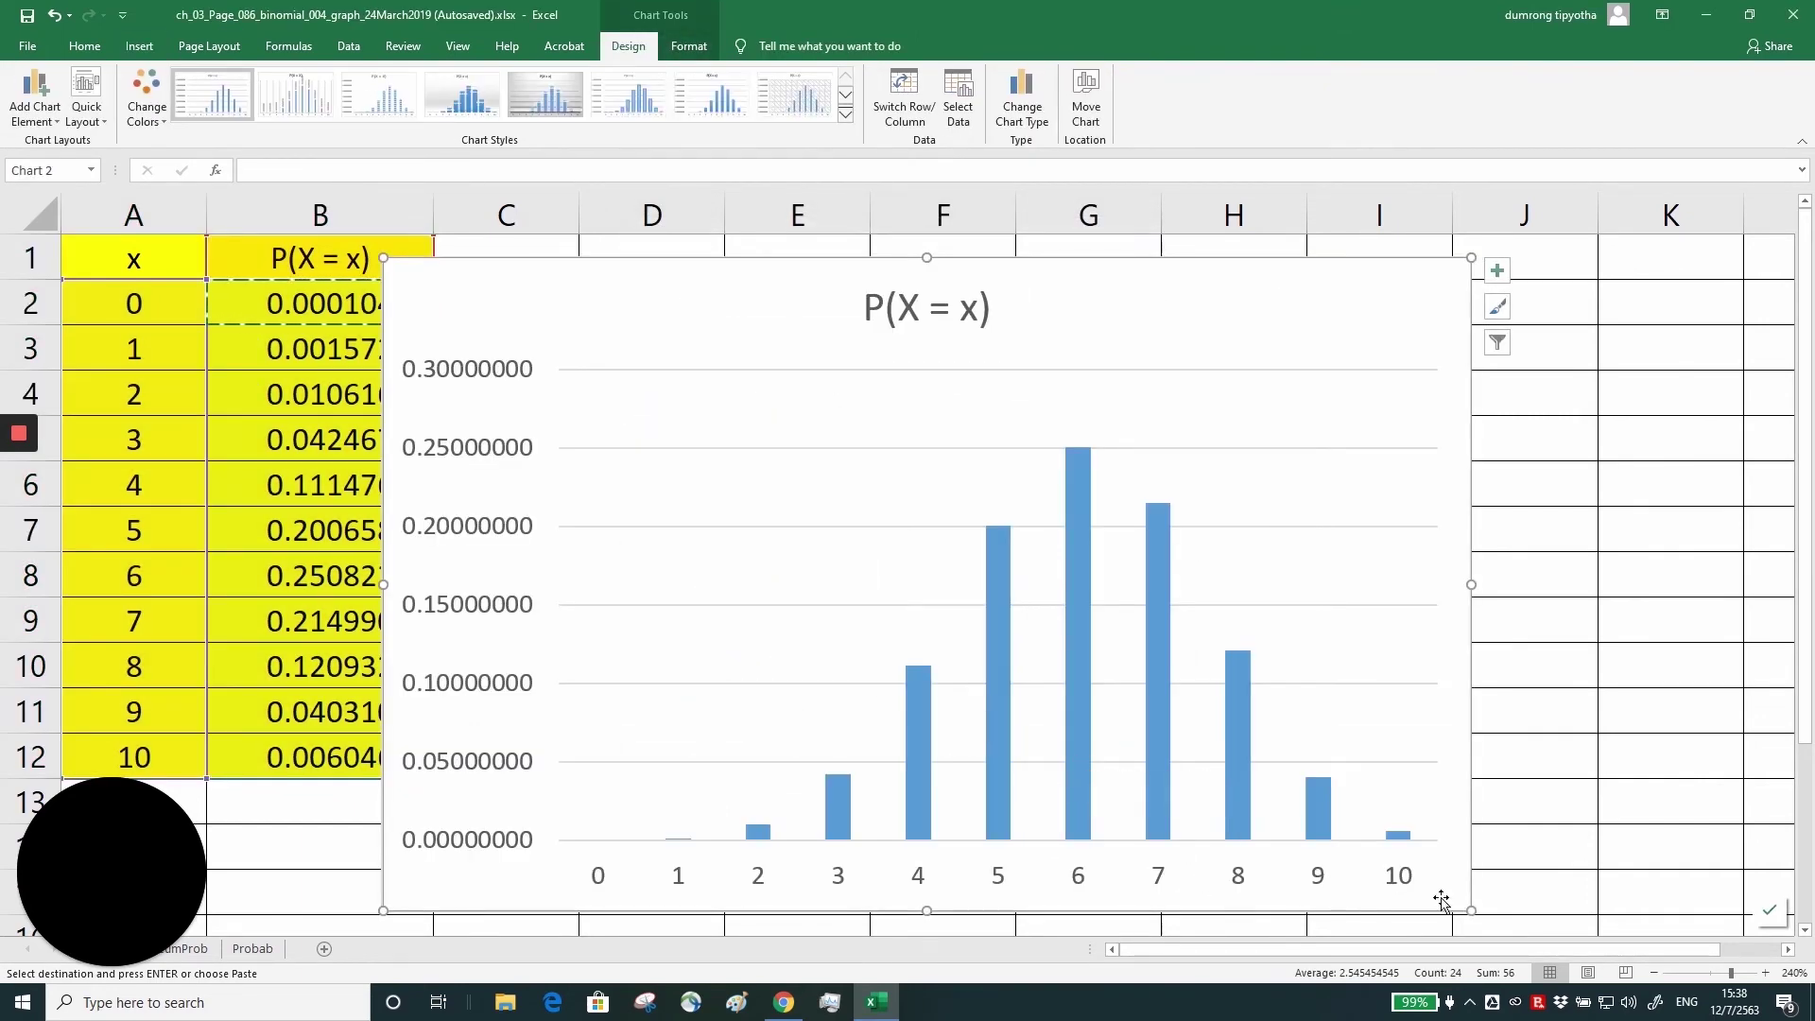
# Shrink the P(X = x) chart and move it beside the table, over columns C to I, clear of the data.
pyautogui.moveTo(1472, 911); pyautogui.dragTo(1325, 845)
pyautogui.moveTo(1217, 611); pyautogui.dragTo(1283, 633)
pyautogui.moveTo(697, 296); pyautogui.dragTo(815, 305)
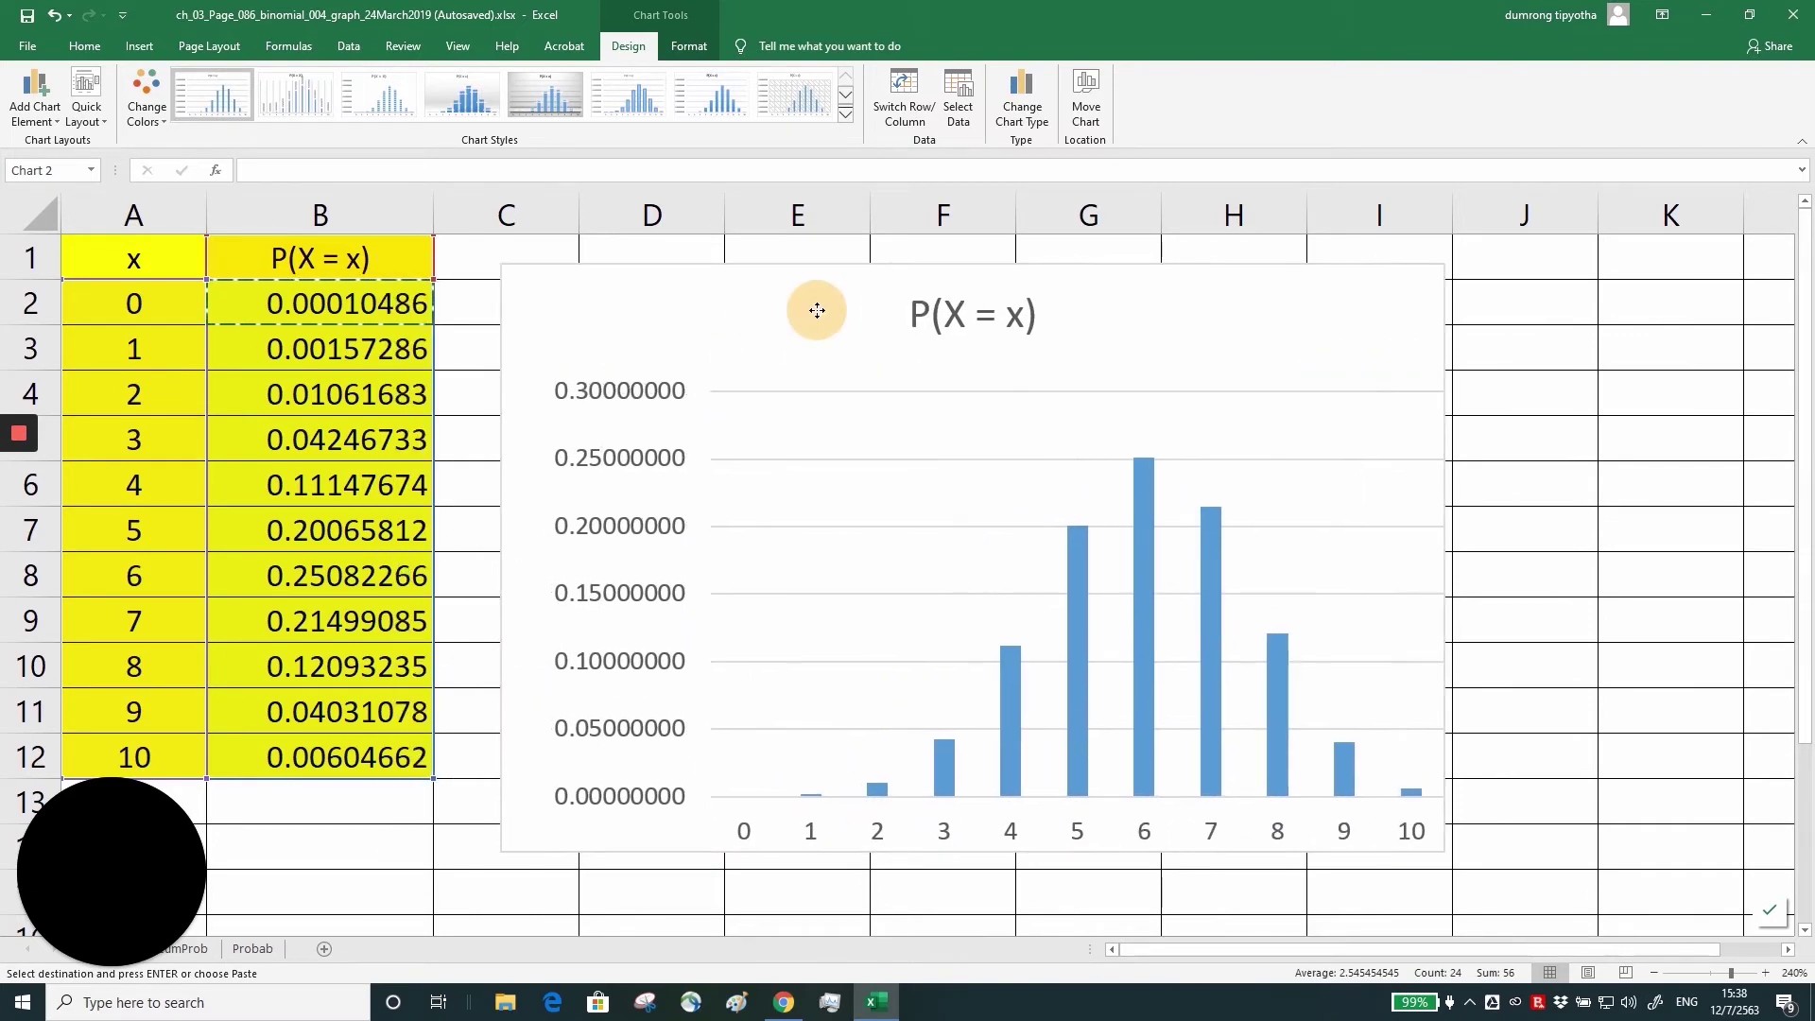
pyautogui.click(1536, 584)
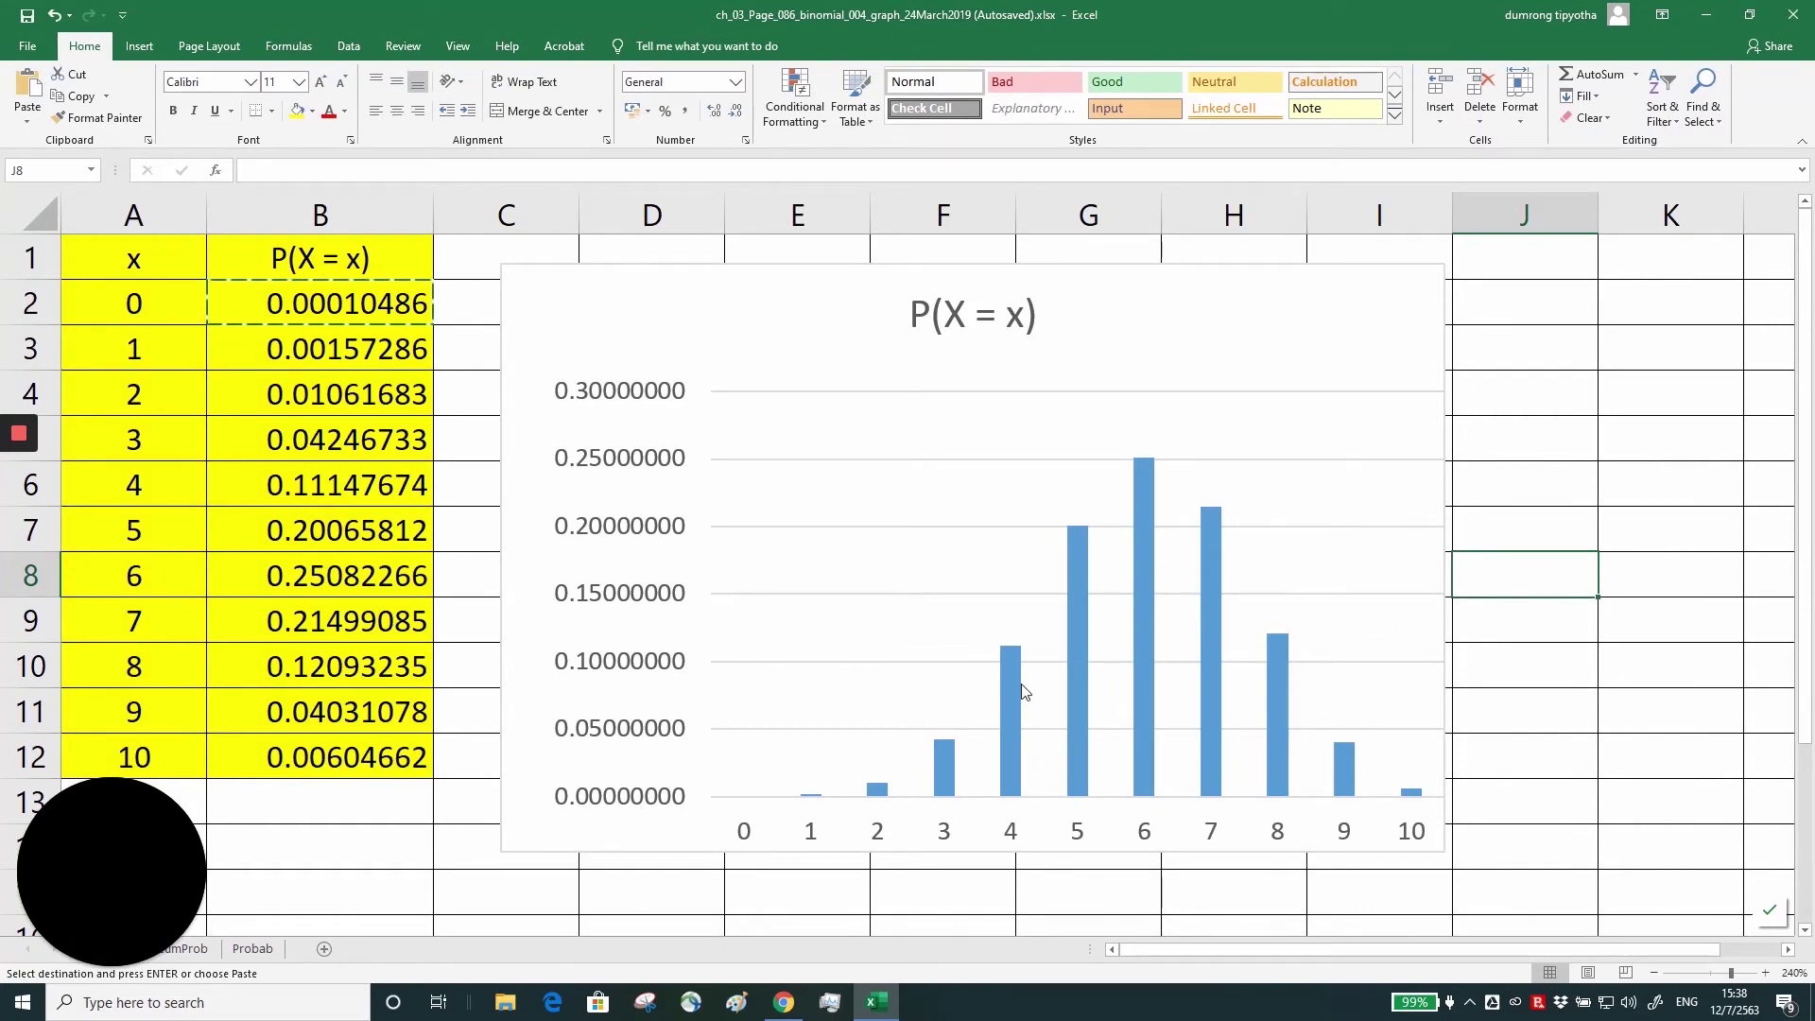
pyautogui.moveTo(1022, 691)
# Open the cumulative probability sheet and examine its x and P(X <= x) headers and the x values in A2:A12.
pyautogui.click(186, 950)
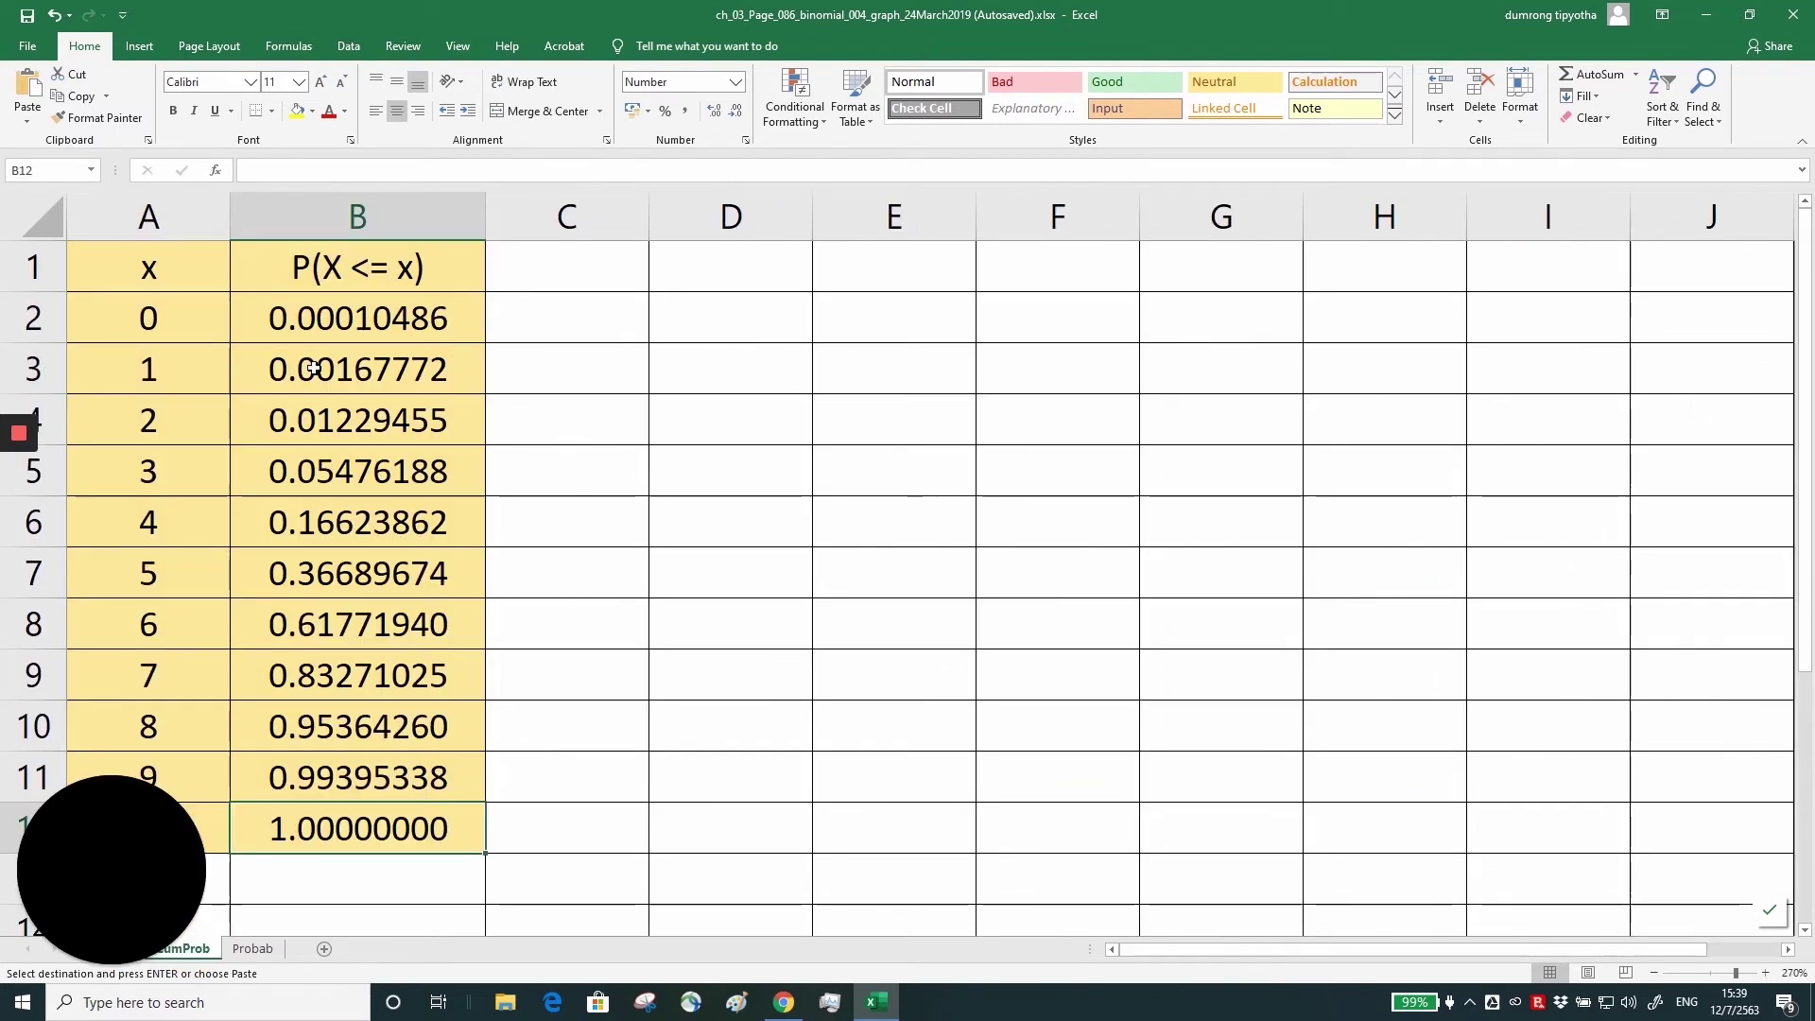
pyautogui.click(161, 274)
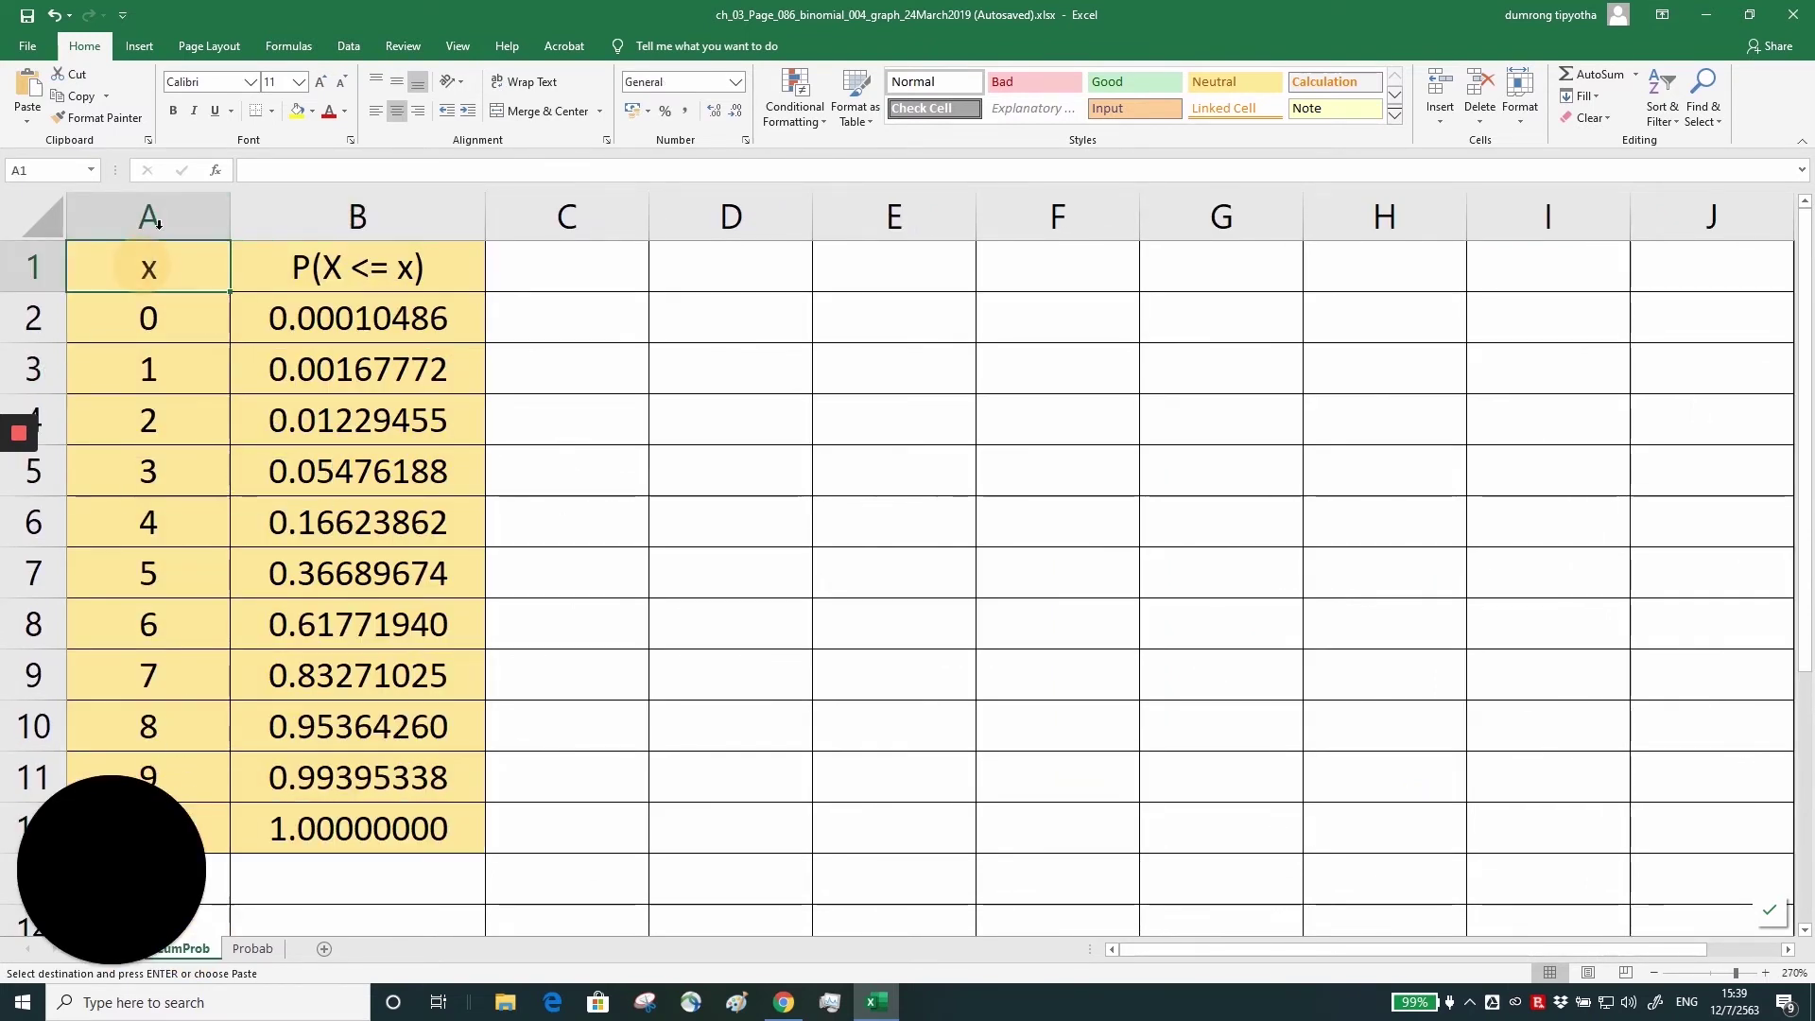
pyautogui.click(317, 279)
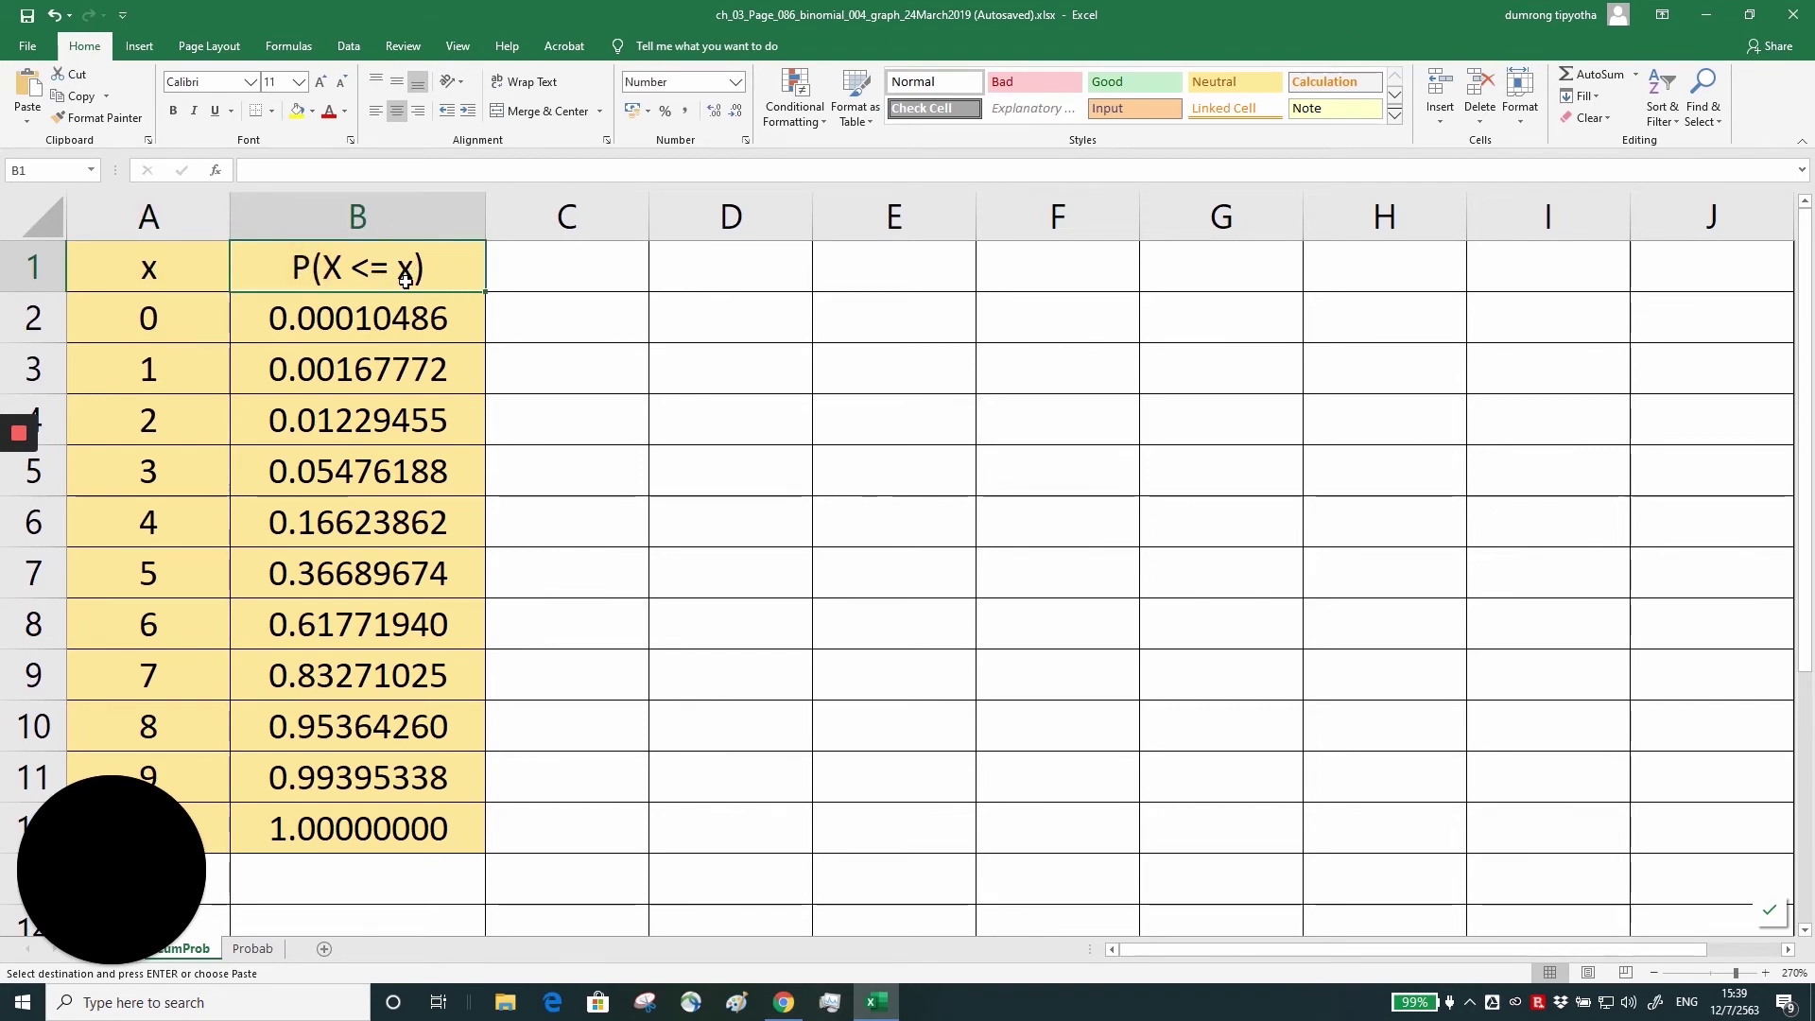
pyautogui.click(148, 320)
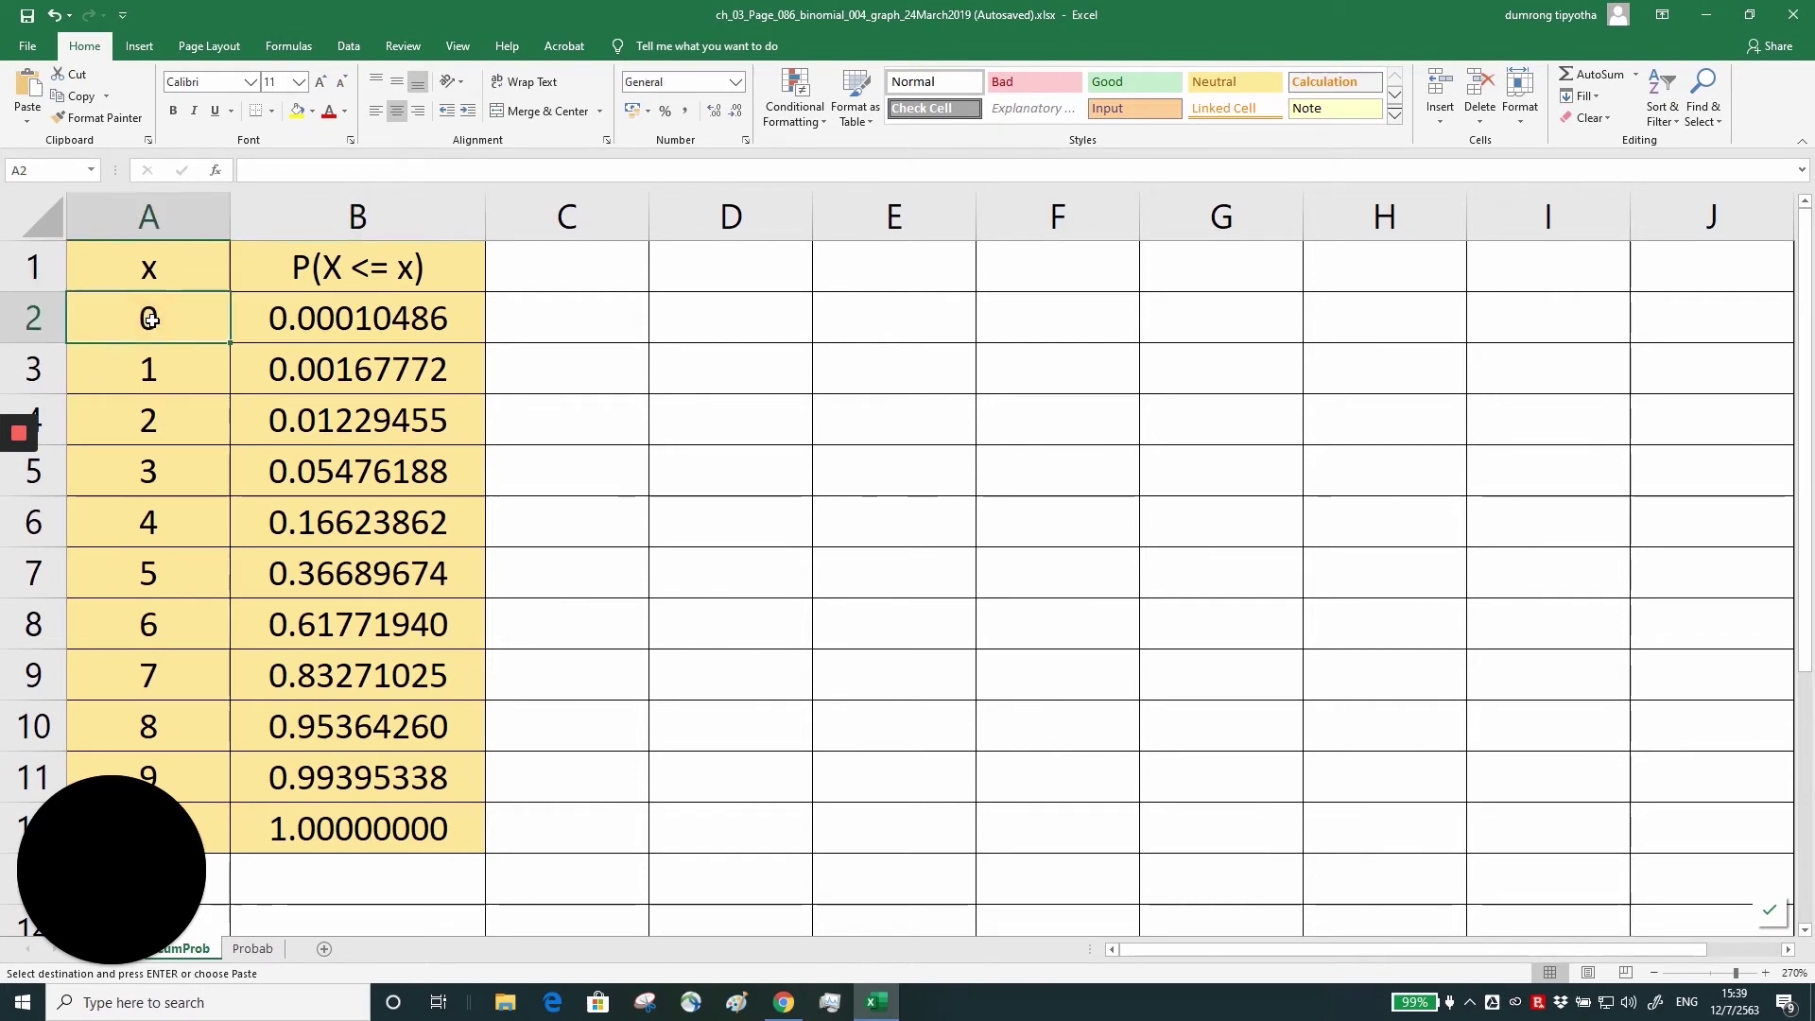
pyautogui.press('Down')
pyautogui.press('Down')
pyautogui.press('Down')
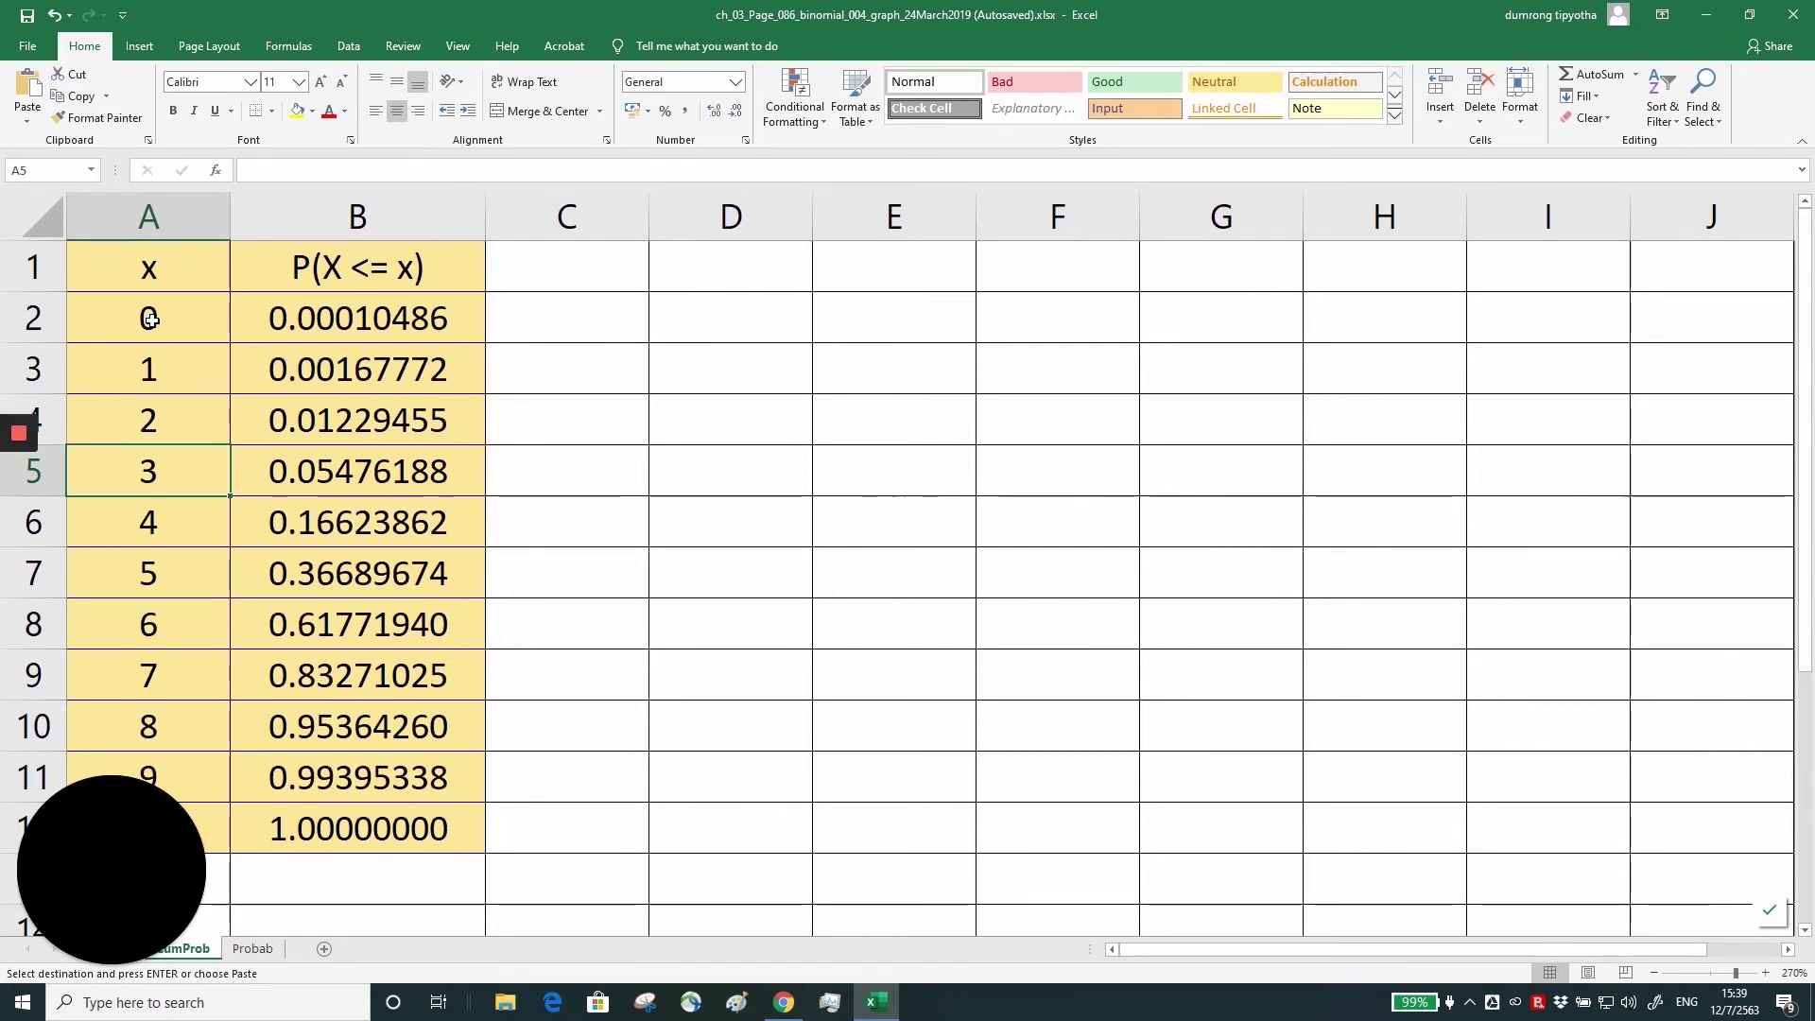
pyautogui.press('Down')
pyautogui.press('Down')
pyautogui.press('Down')
pyautogui.press('Down')
pyautogui.press('Down')
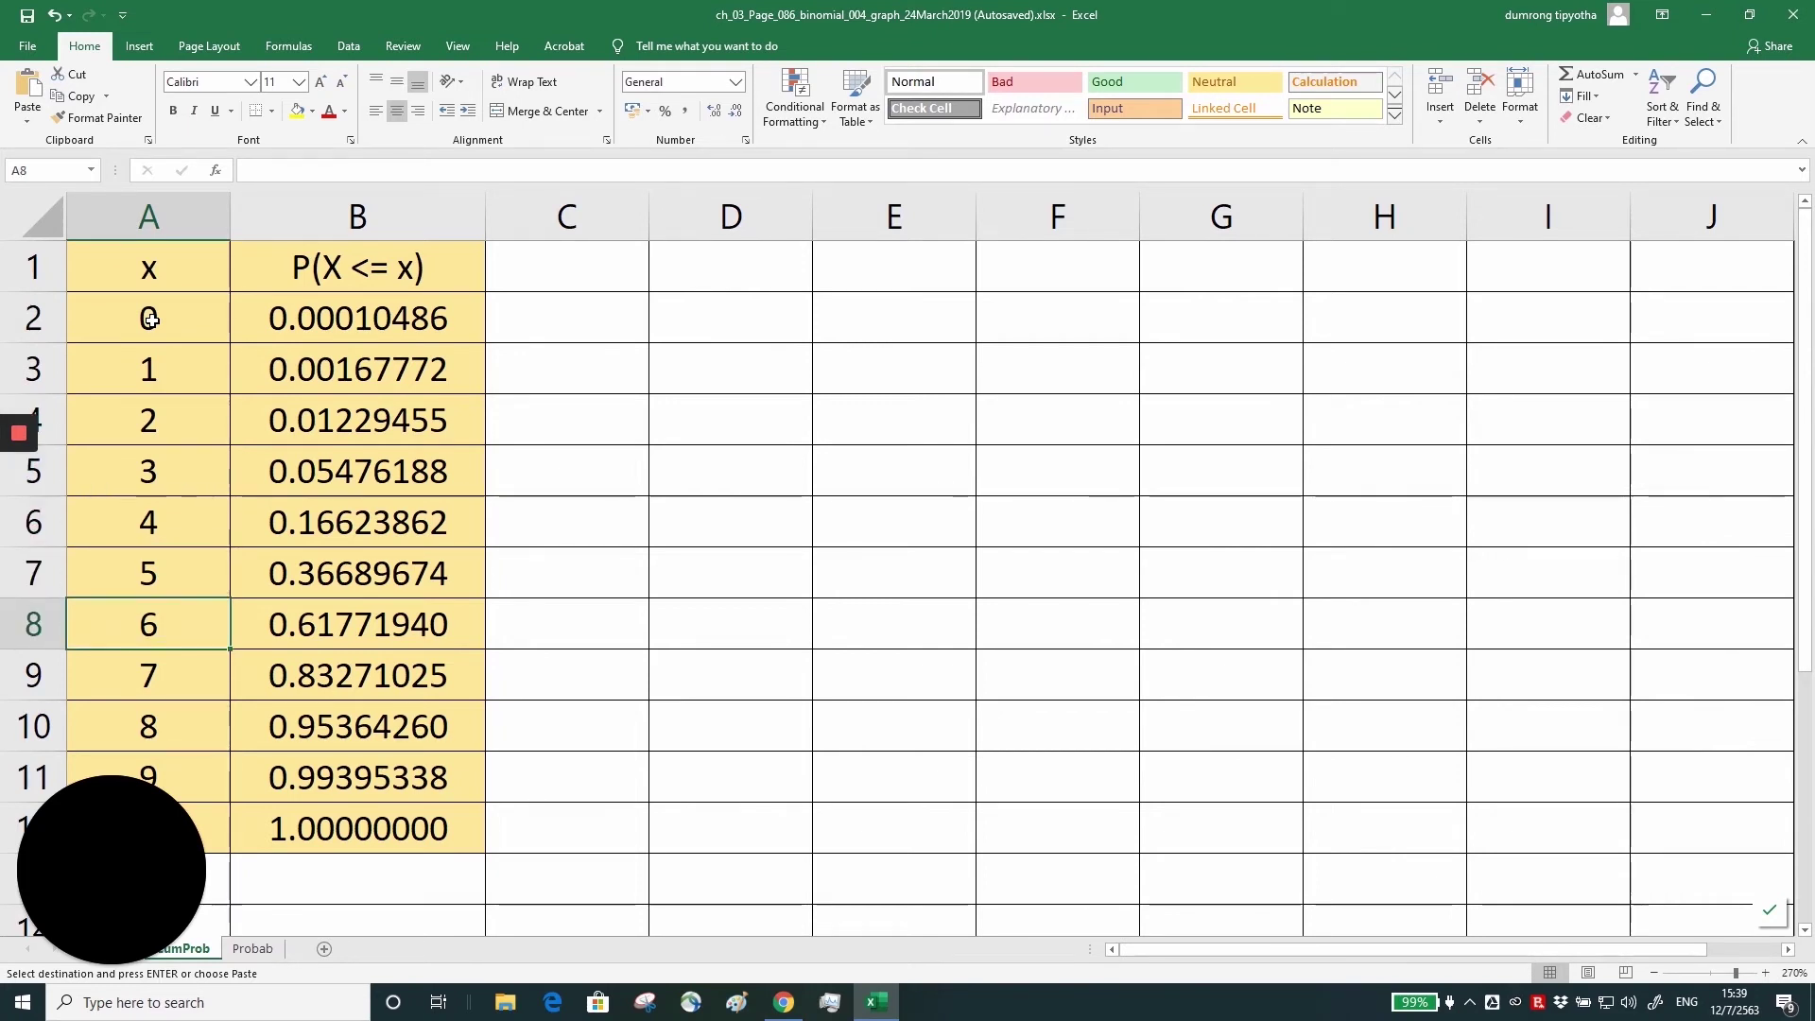
pyautogui.press('Down')
pyautogui.press('Down')
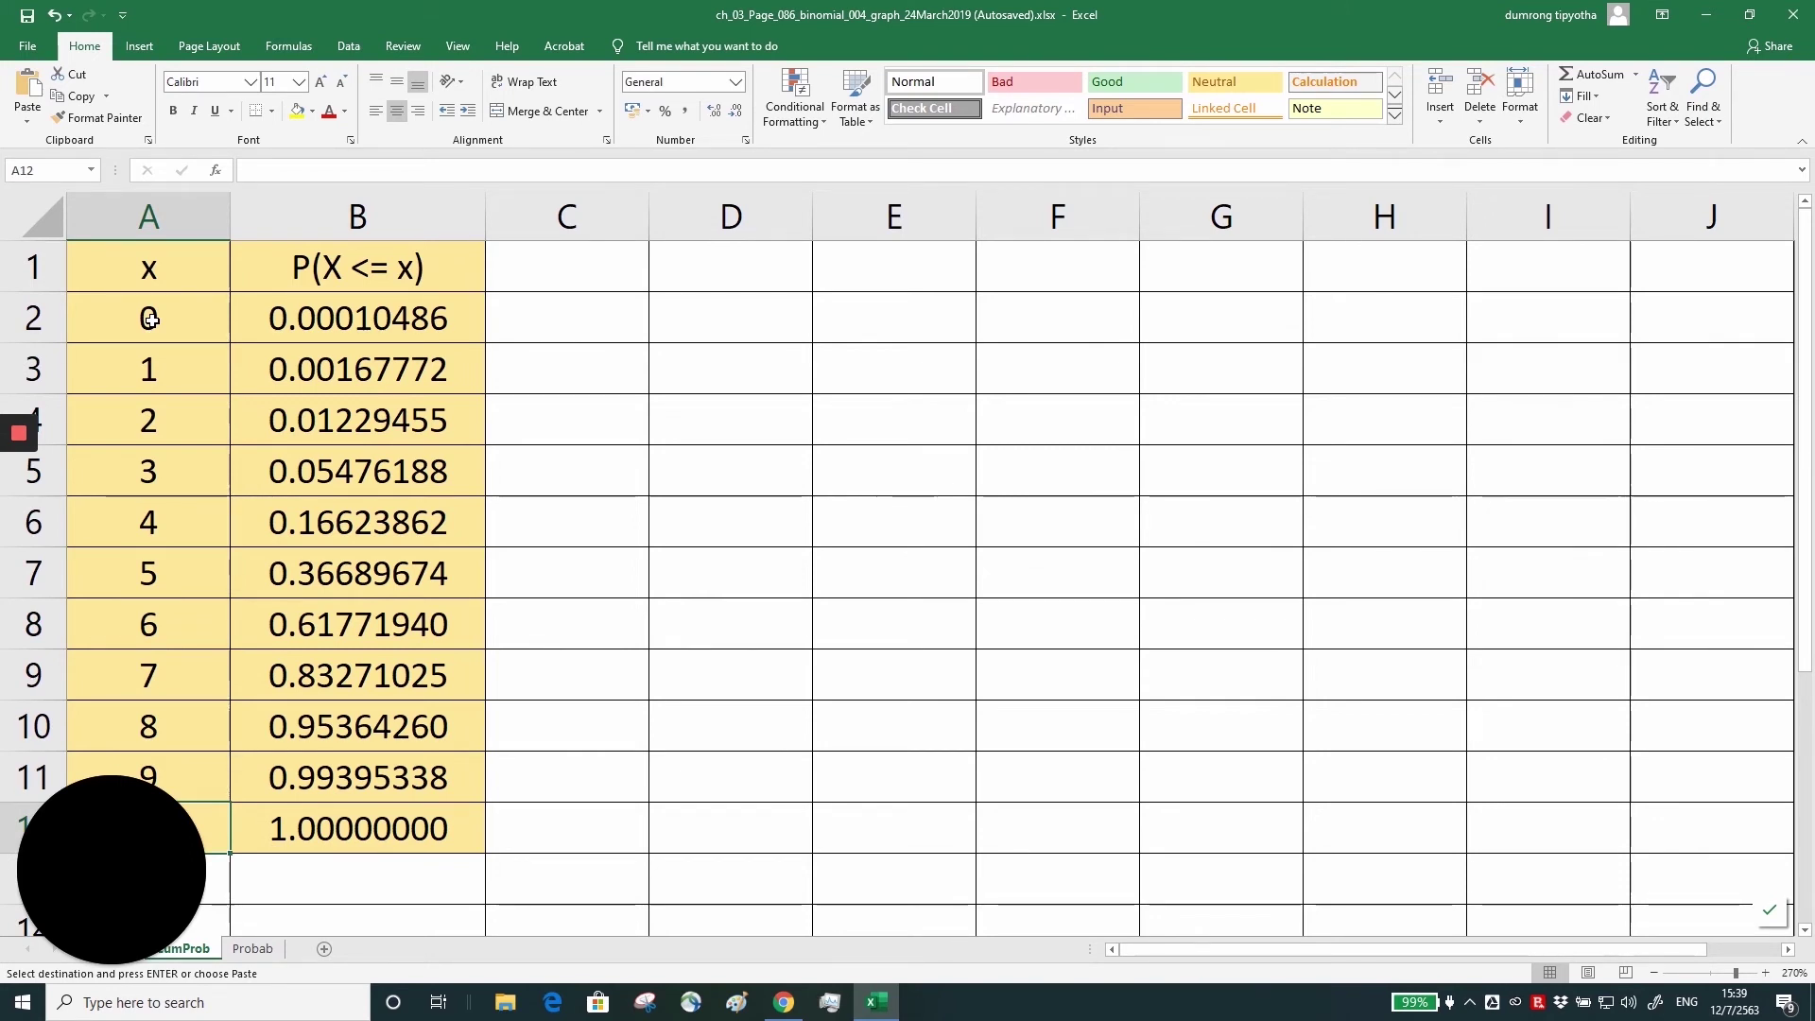
# Review each BINOM.DIST argument of the cumulative formula in B2 and close the cell without changing it.
pyautogui.click(325, 319)
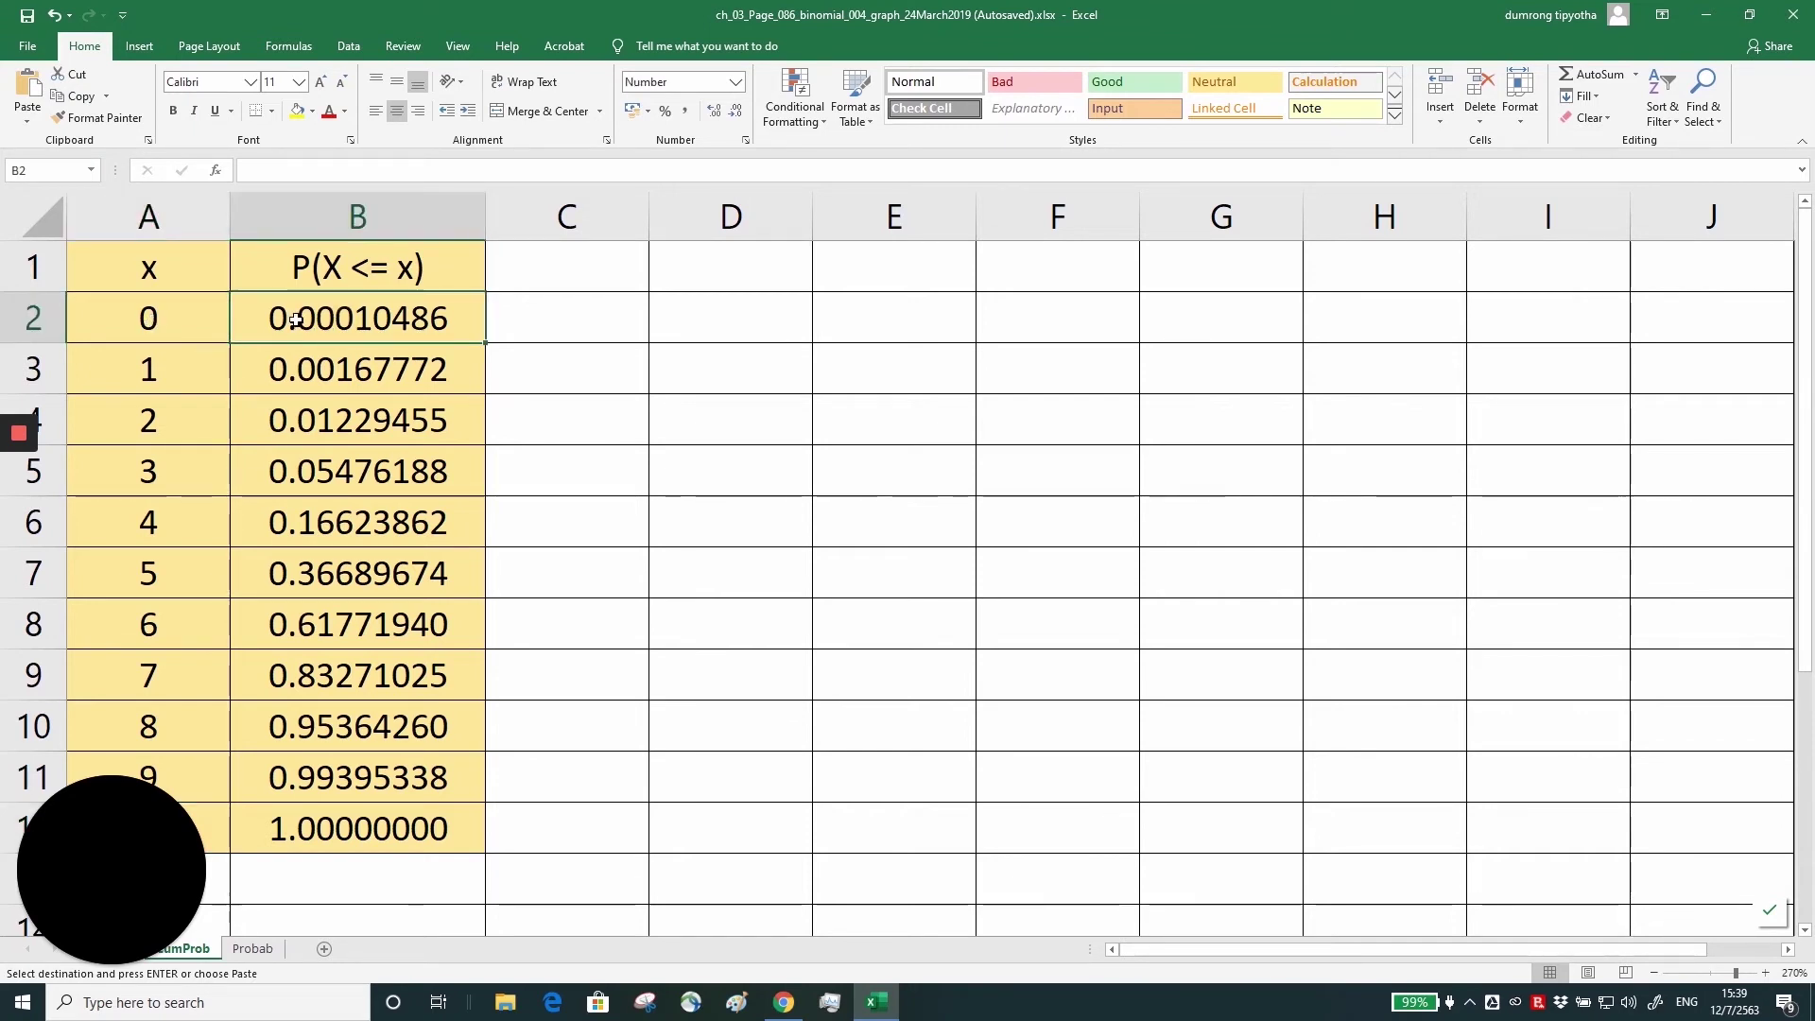
pyautogui.click(274, 171)
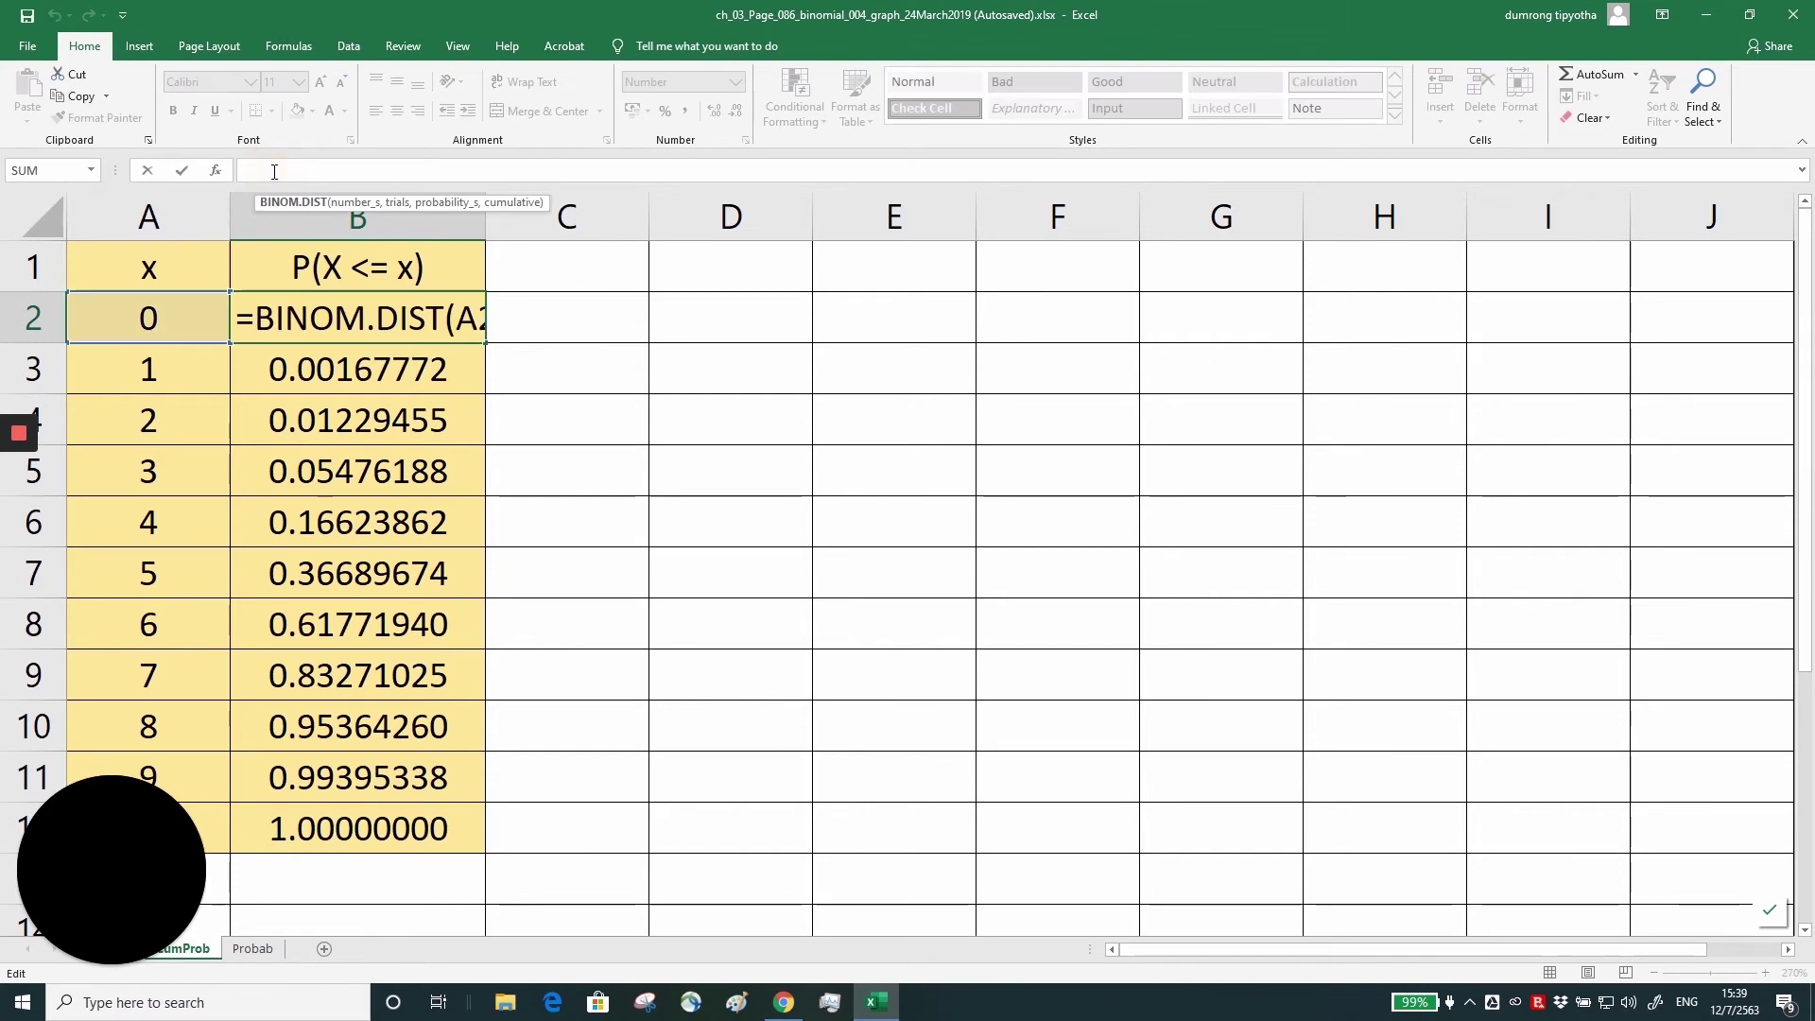
pyautogui.click(258, 319)
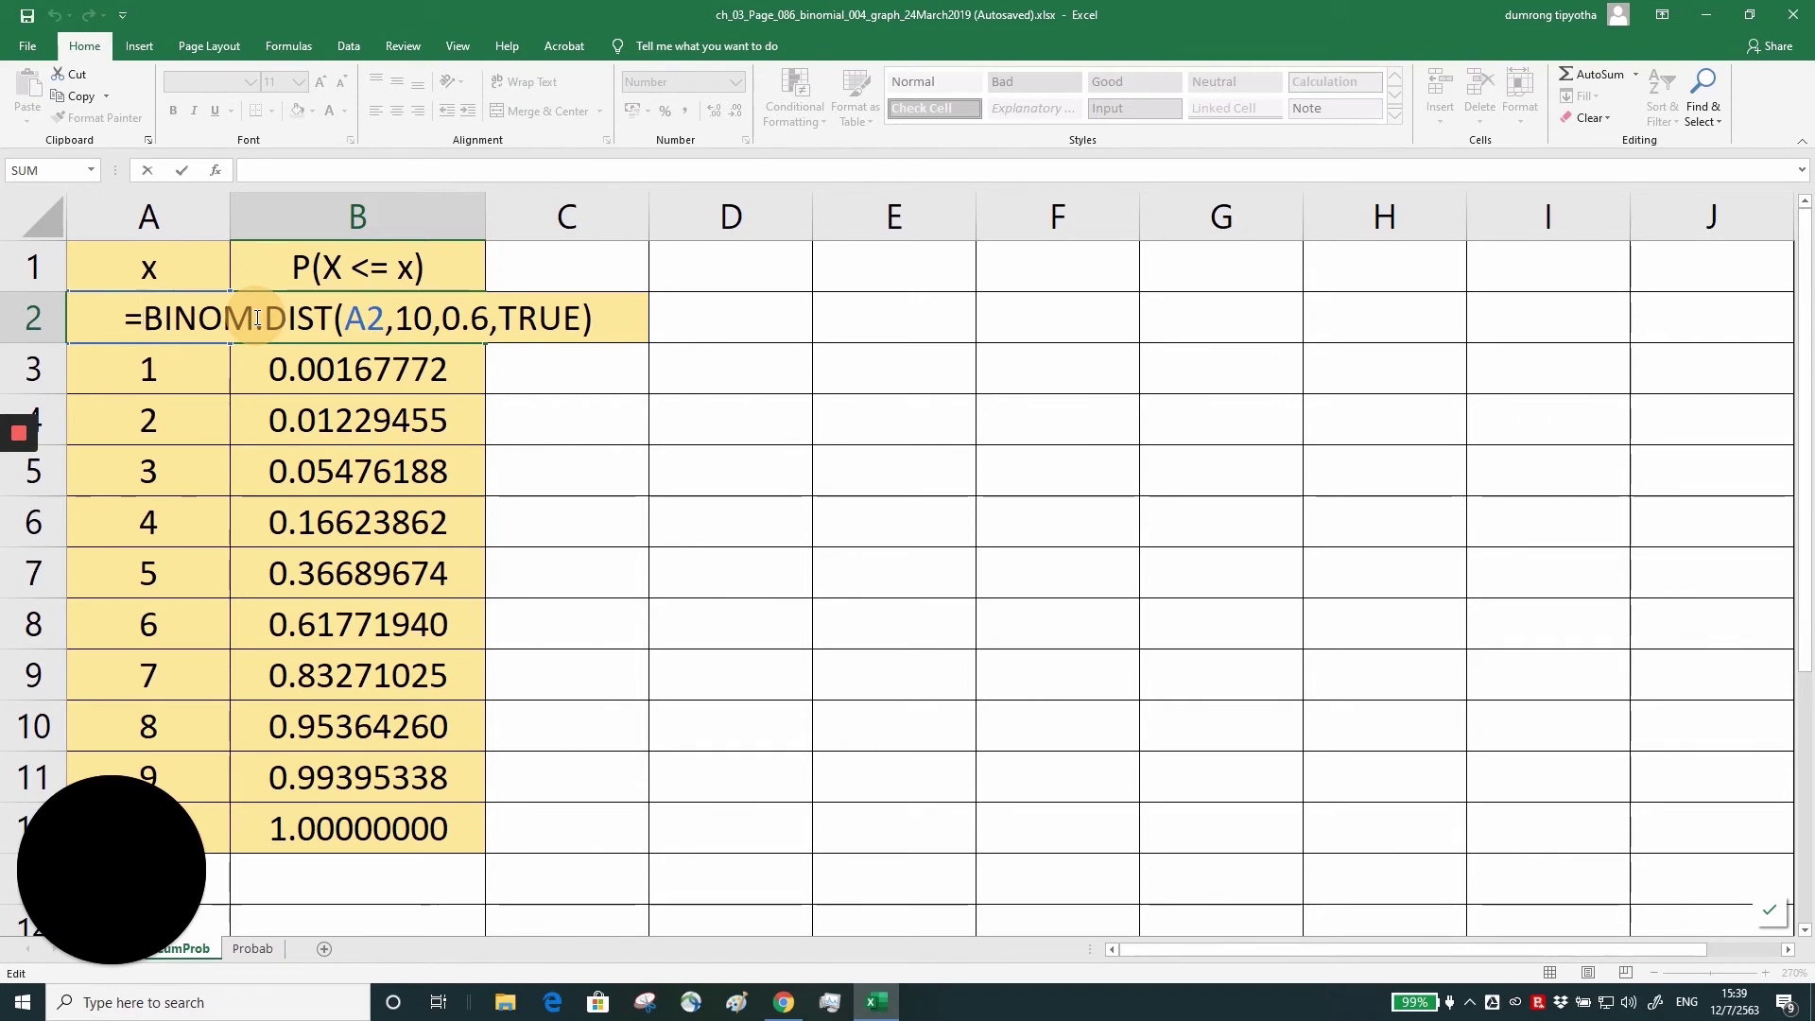
pyautogui.click(383, 319)
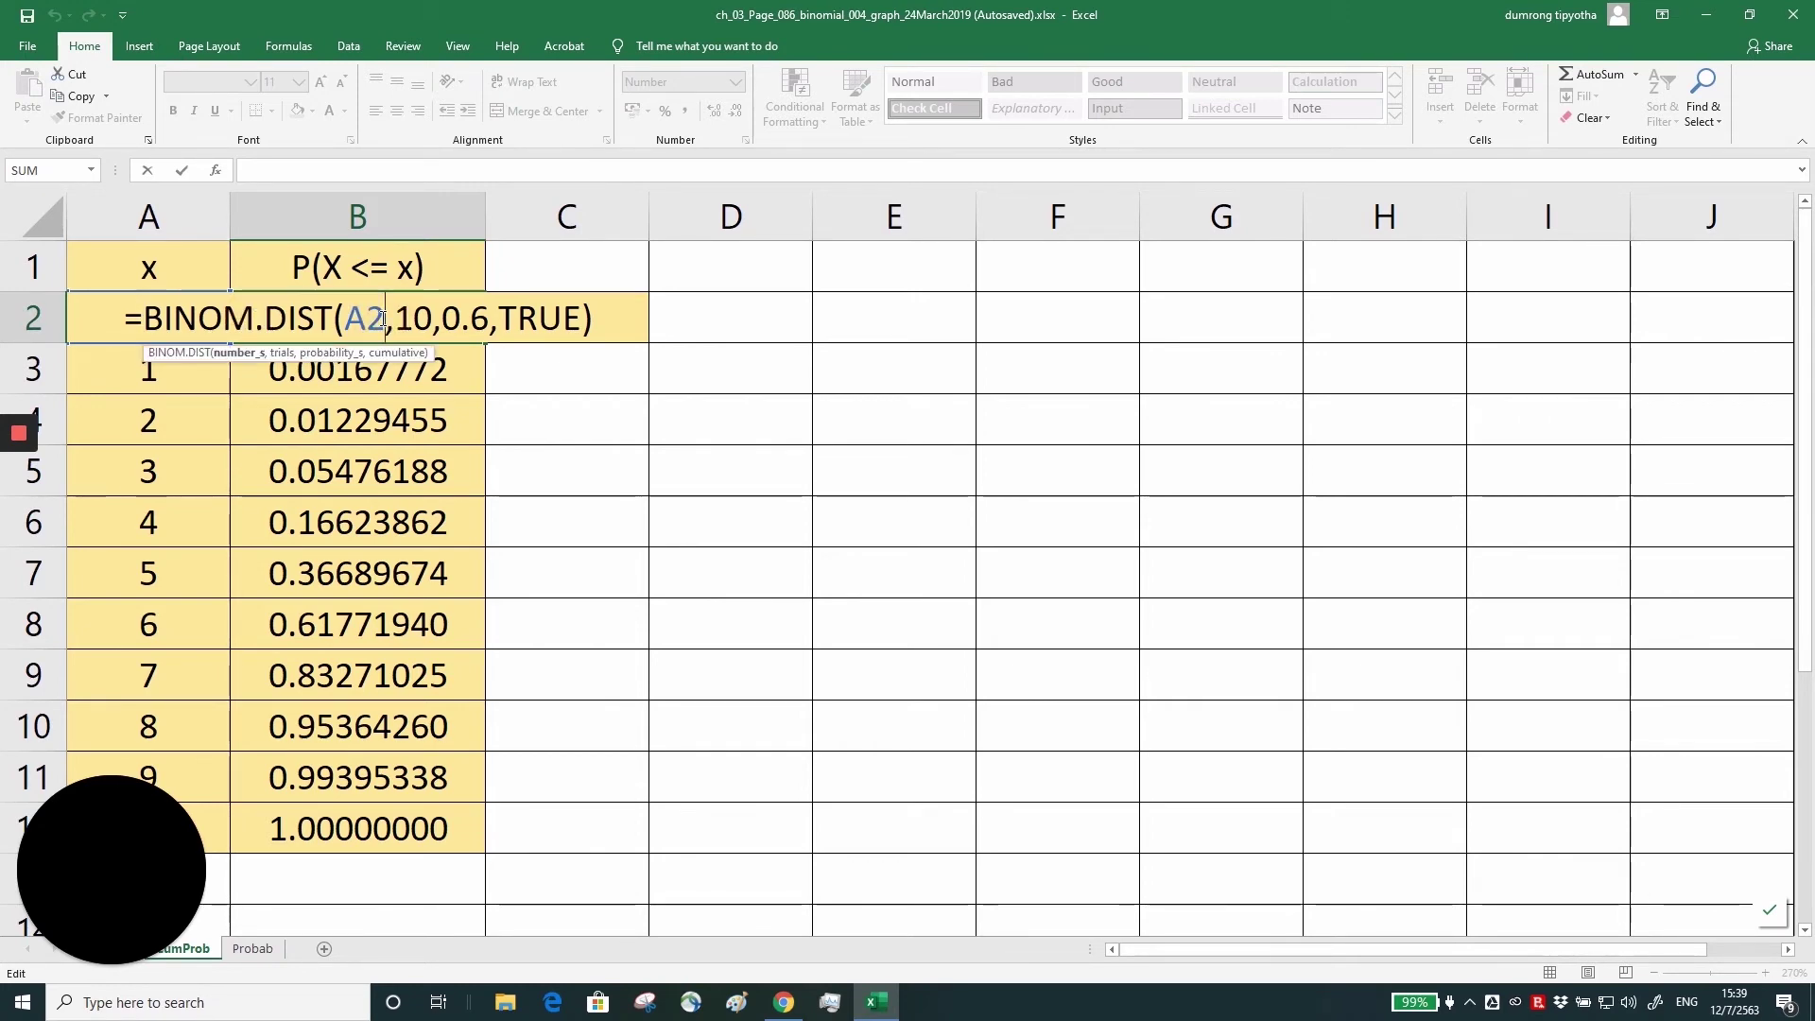
pyautogui.click(434, 317)
pyautogui.click(486, 316)
pyautogui.click(578, 316)
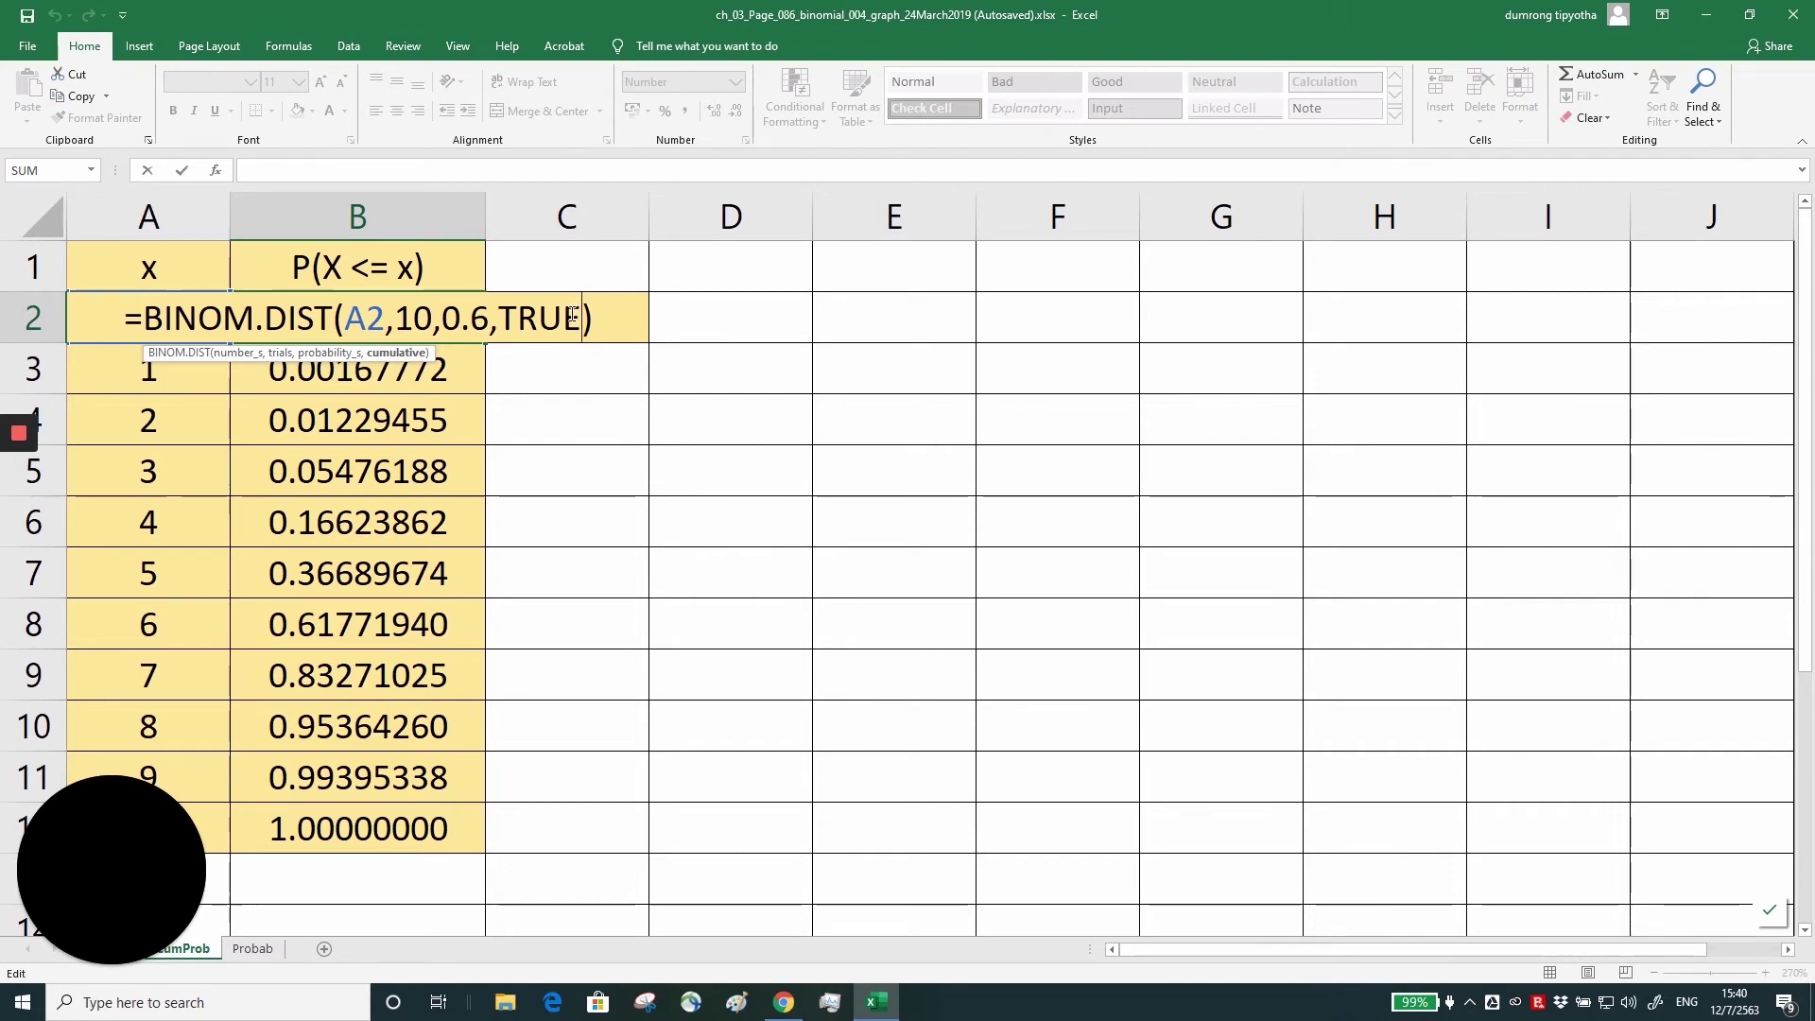
pyautogui.press('Return')
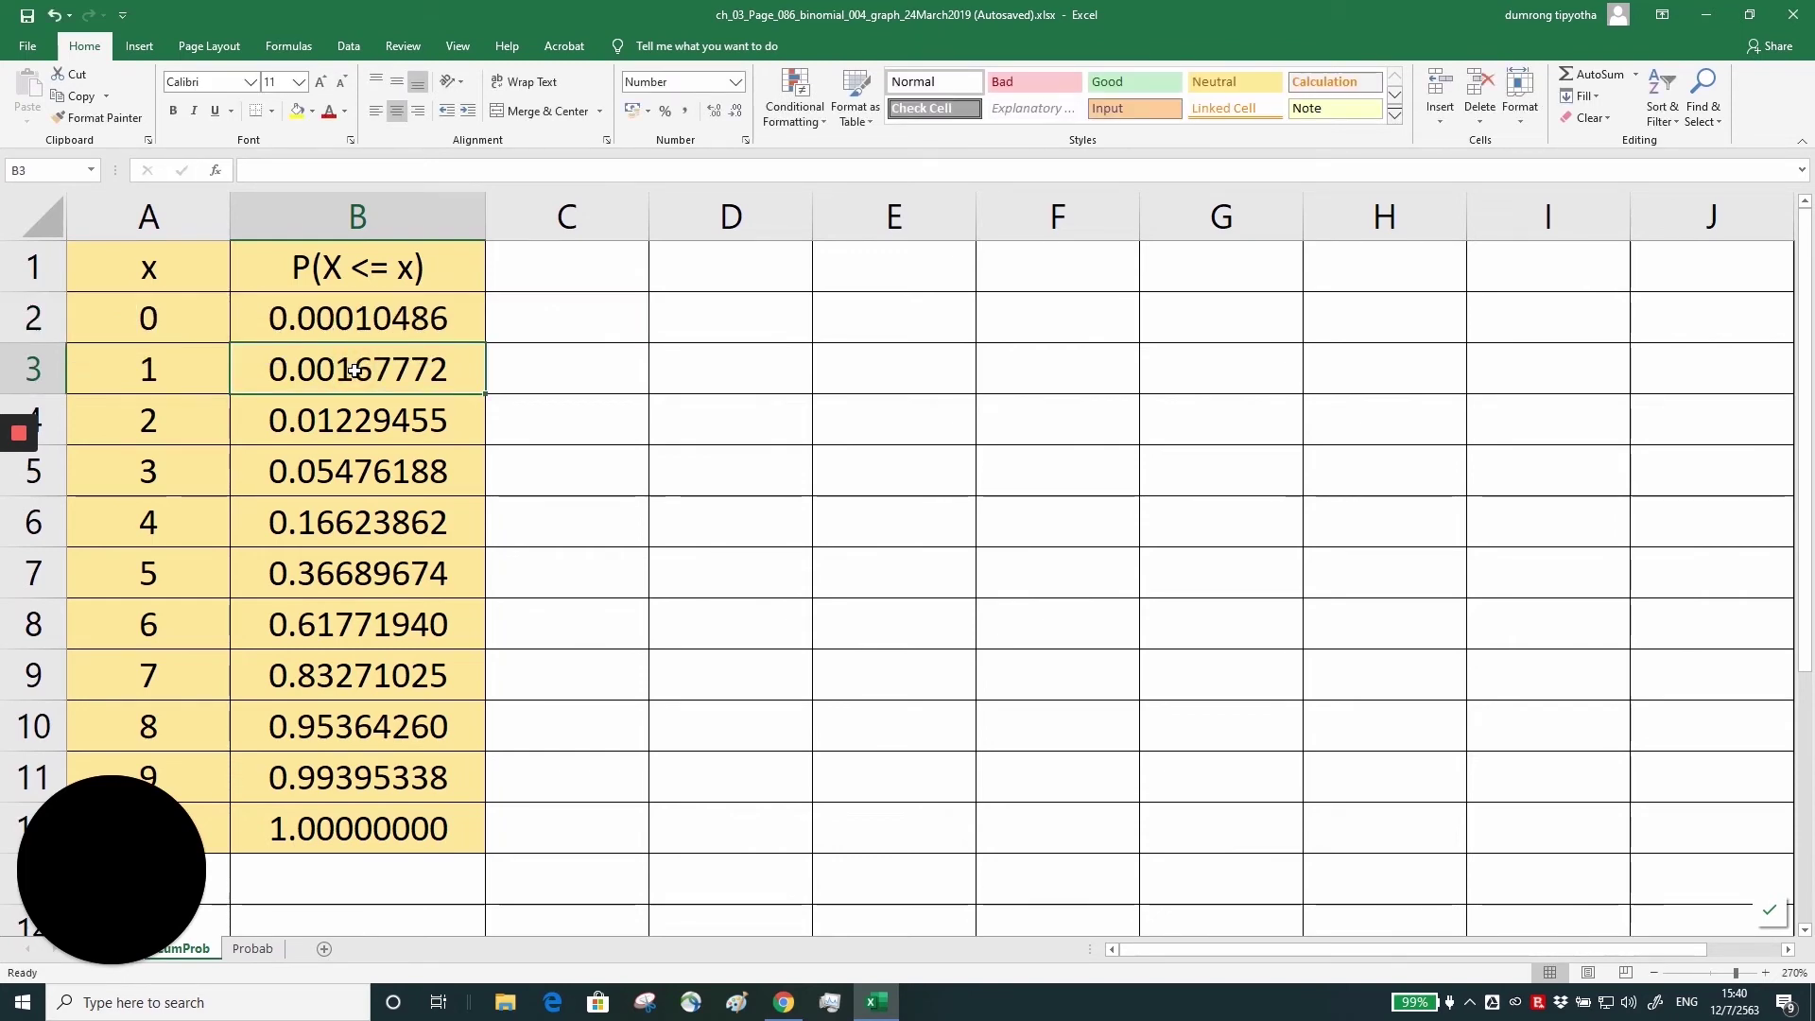
# Clear the cumulative probabilities in B3:B12, keeping the formula in B2.
pyautogui.hotkey('shift', 'Down')
pyautogui.hotkey('shift', 'Down')
pyautogui.hotkey('shift', 'Down')
pyautogui.hotkey('shift', 'Down')
pyautogui.hotkey('shift', 'Down')
pyautogui.hotkey('shift', 'Down')
pyautogui.hotkey('shift', 'Down')
pyautogui.hotkey('shift', 'Down')
pyautogui.hotkey('shift', 'Down')
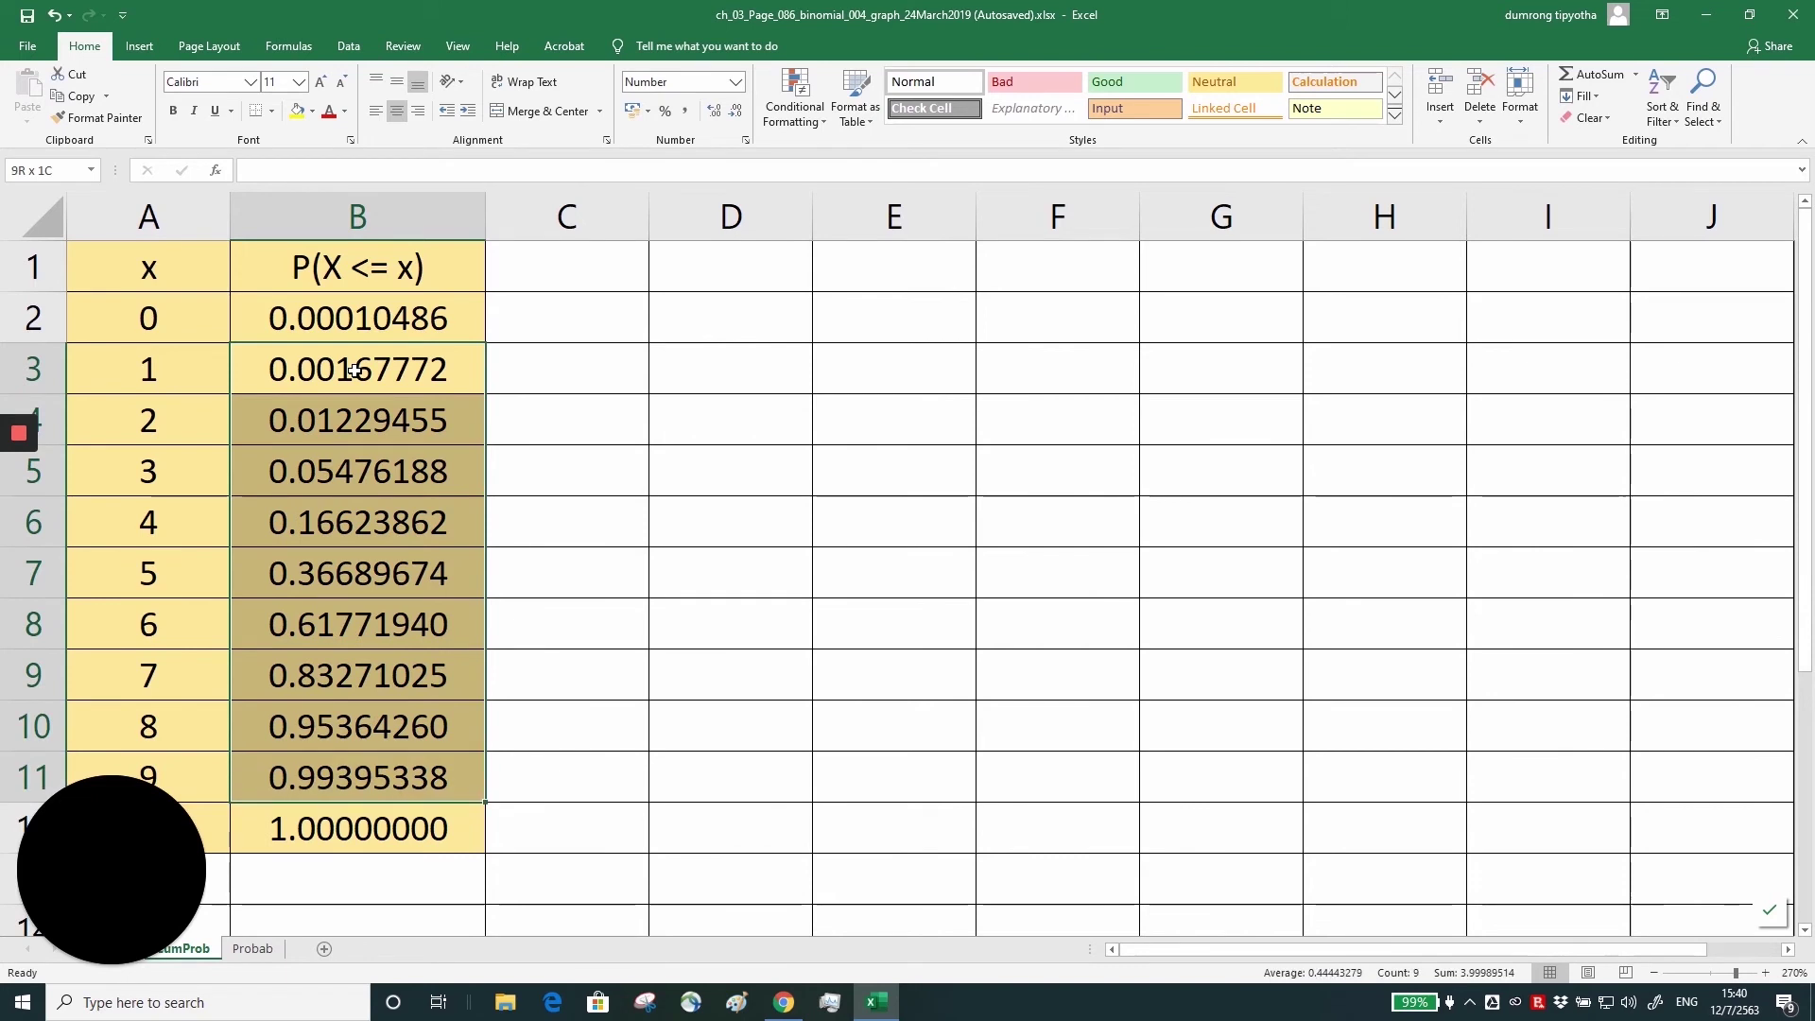
pyautogui.press('Delete')
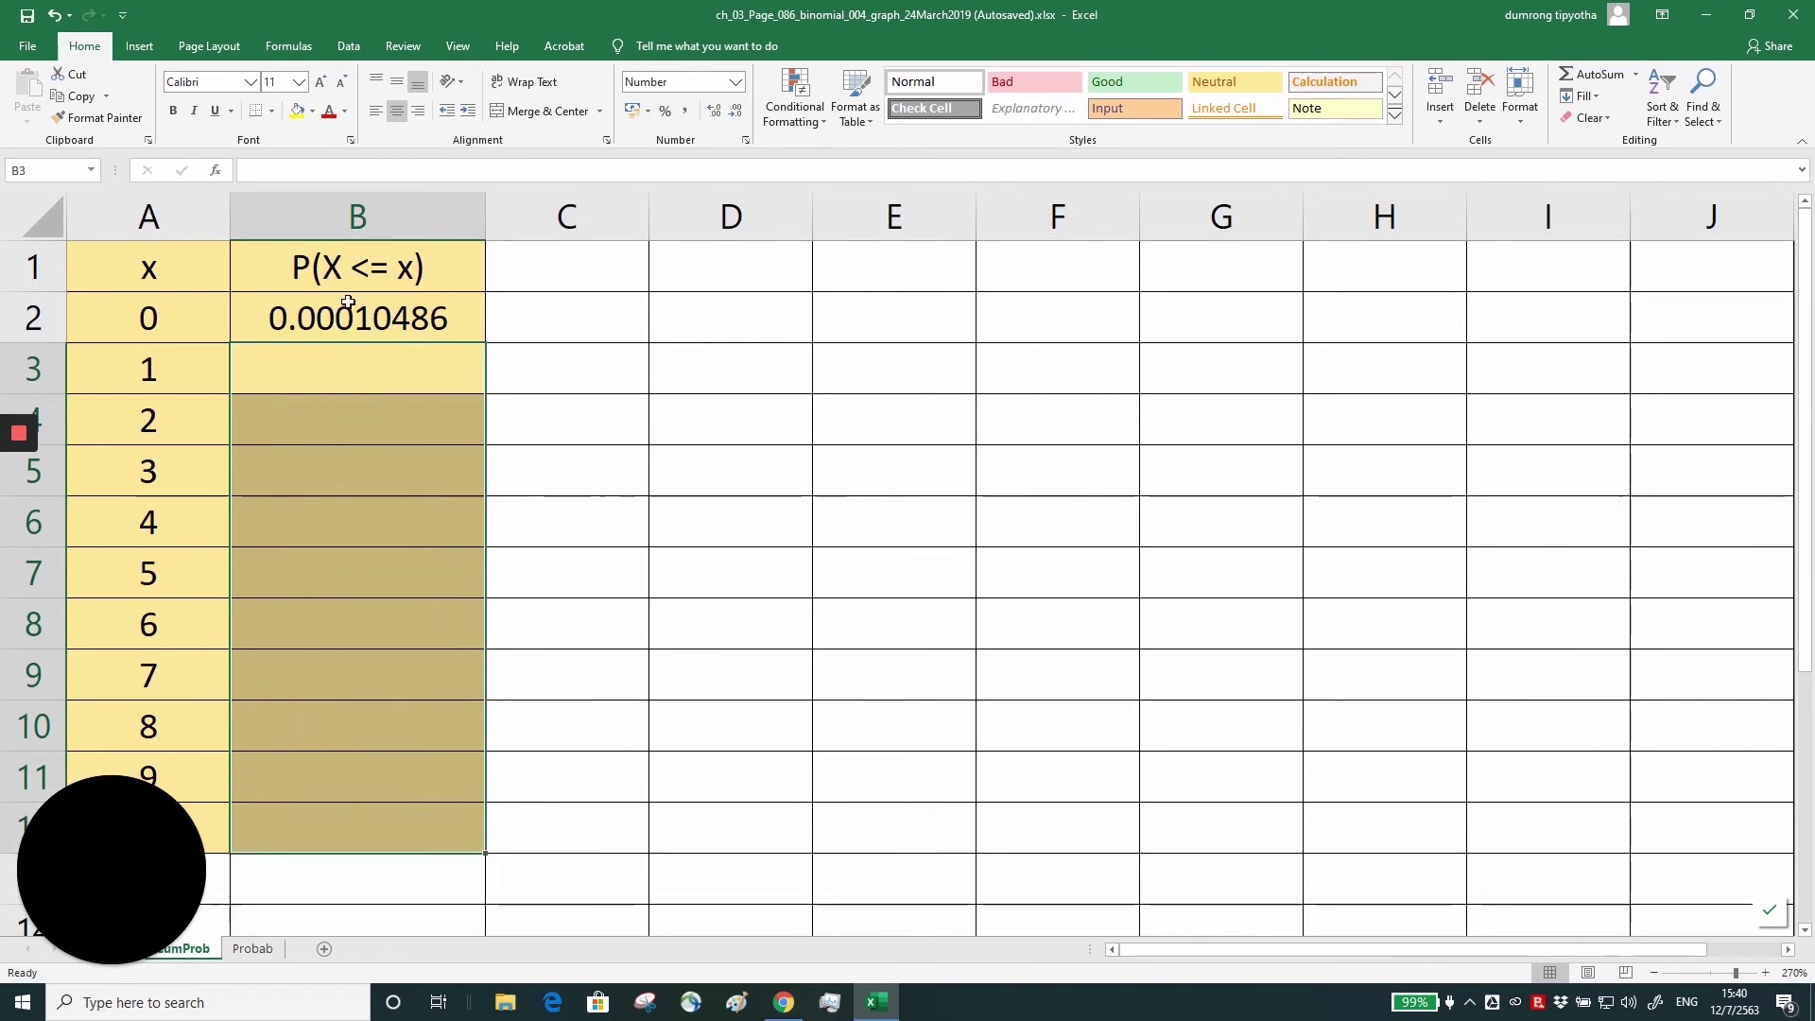
# Copy the cumulative binomial formula from B2 down through B12 to fill the P(X <= x) column.
pyautogui.click(343, 322)
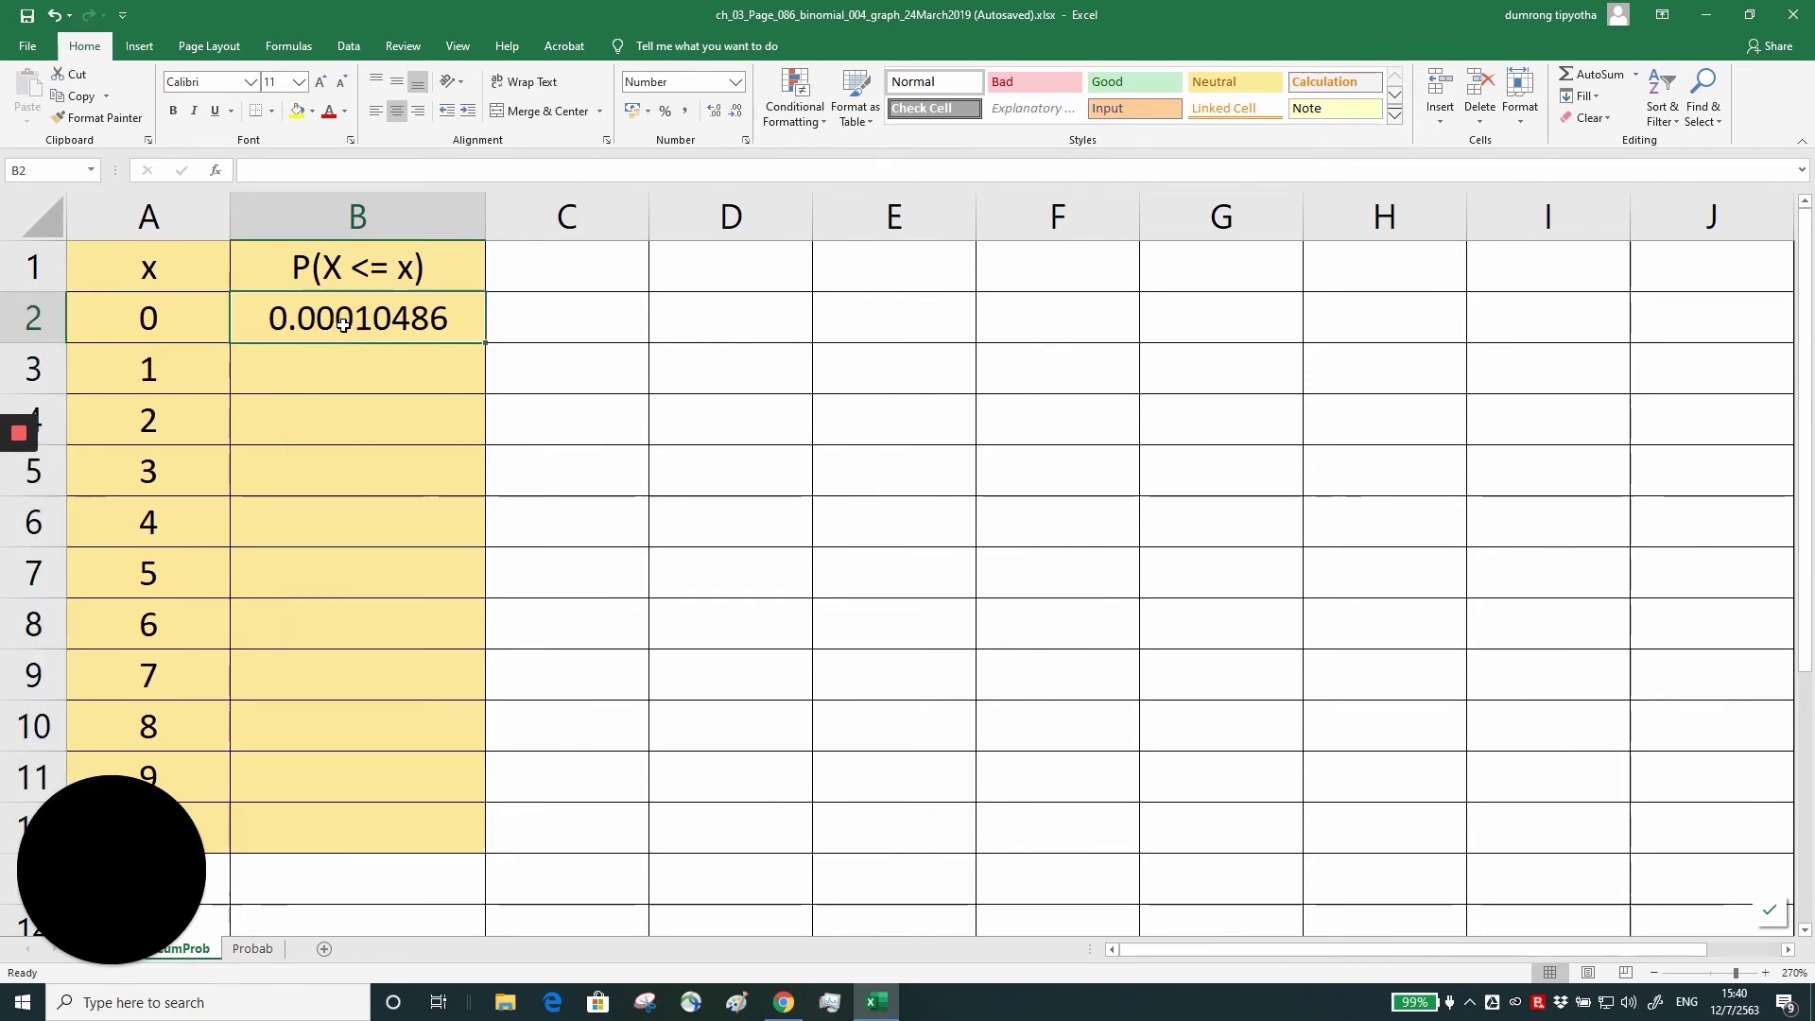
pyautogui.hotkey('ctrl', 'c')
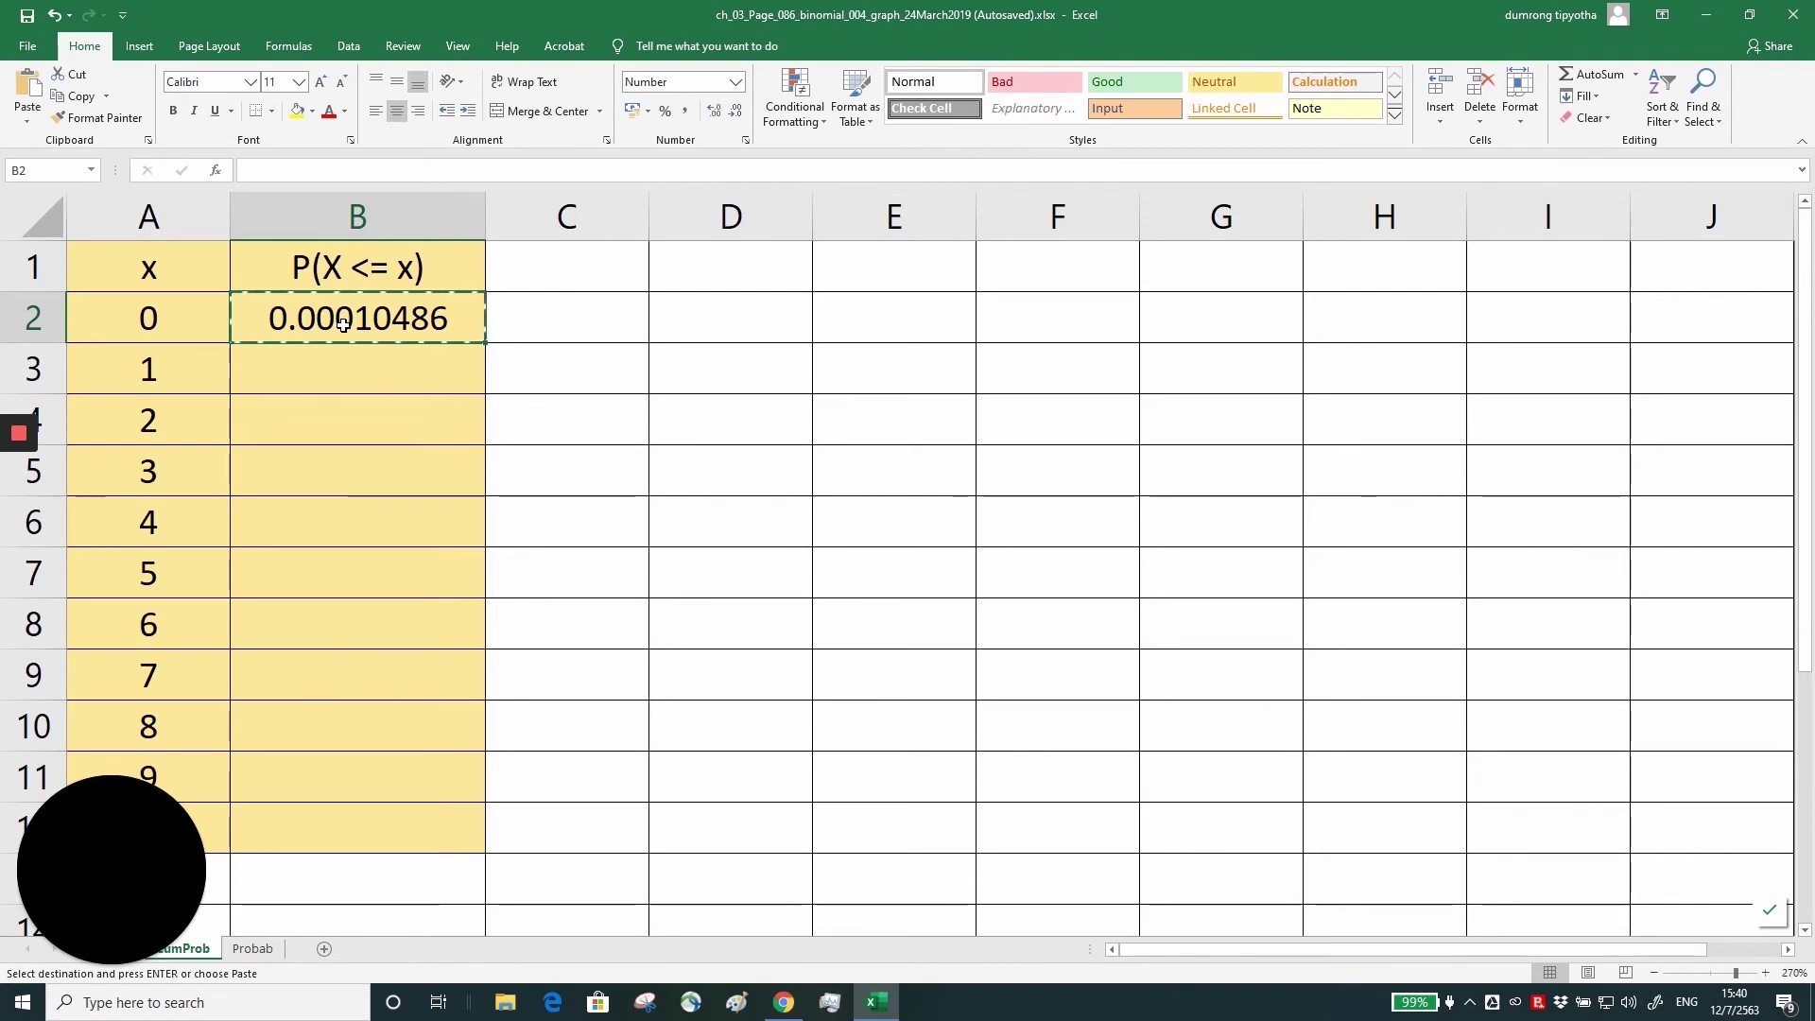
pyautogui.hotkey('shift', 'Down')
pyautogui.hotkey('shift', 'Down')
pyautogui.hotkey('shift', 'Down')
pyautogui.hotkey('shift', 'Down')
pyautogui.hotkey('shift', 'Down')
pyautogui.hotkey('shift', 'Down')
pyautogui.hotkey('shift', 'Down')
pyautogui.hotkey('shift', 'Down')
pyautogui.hotkey('shift', 'Down')
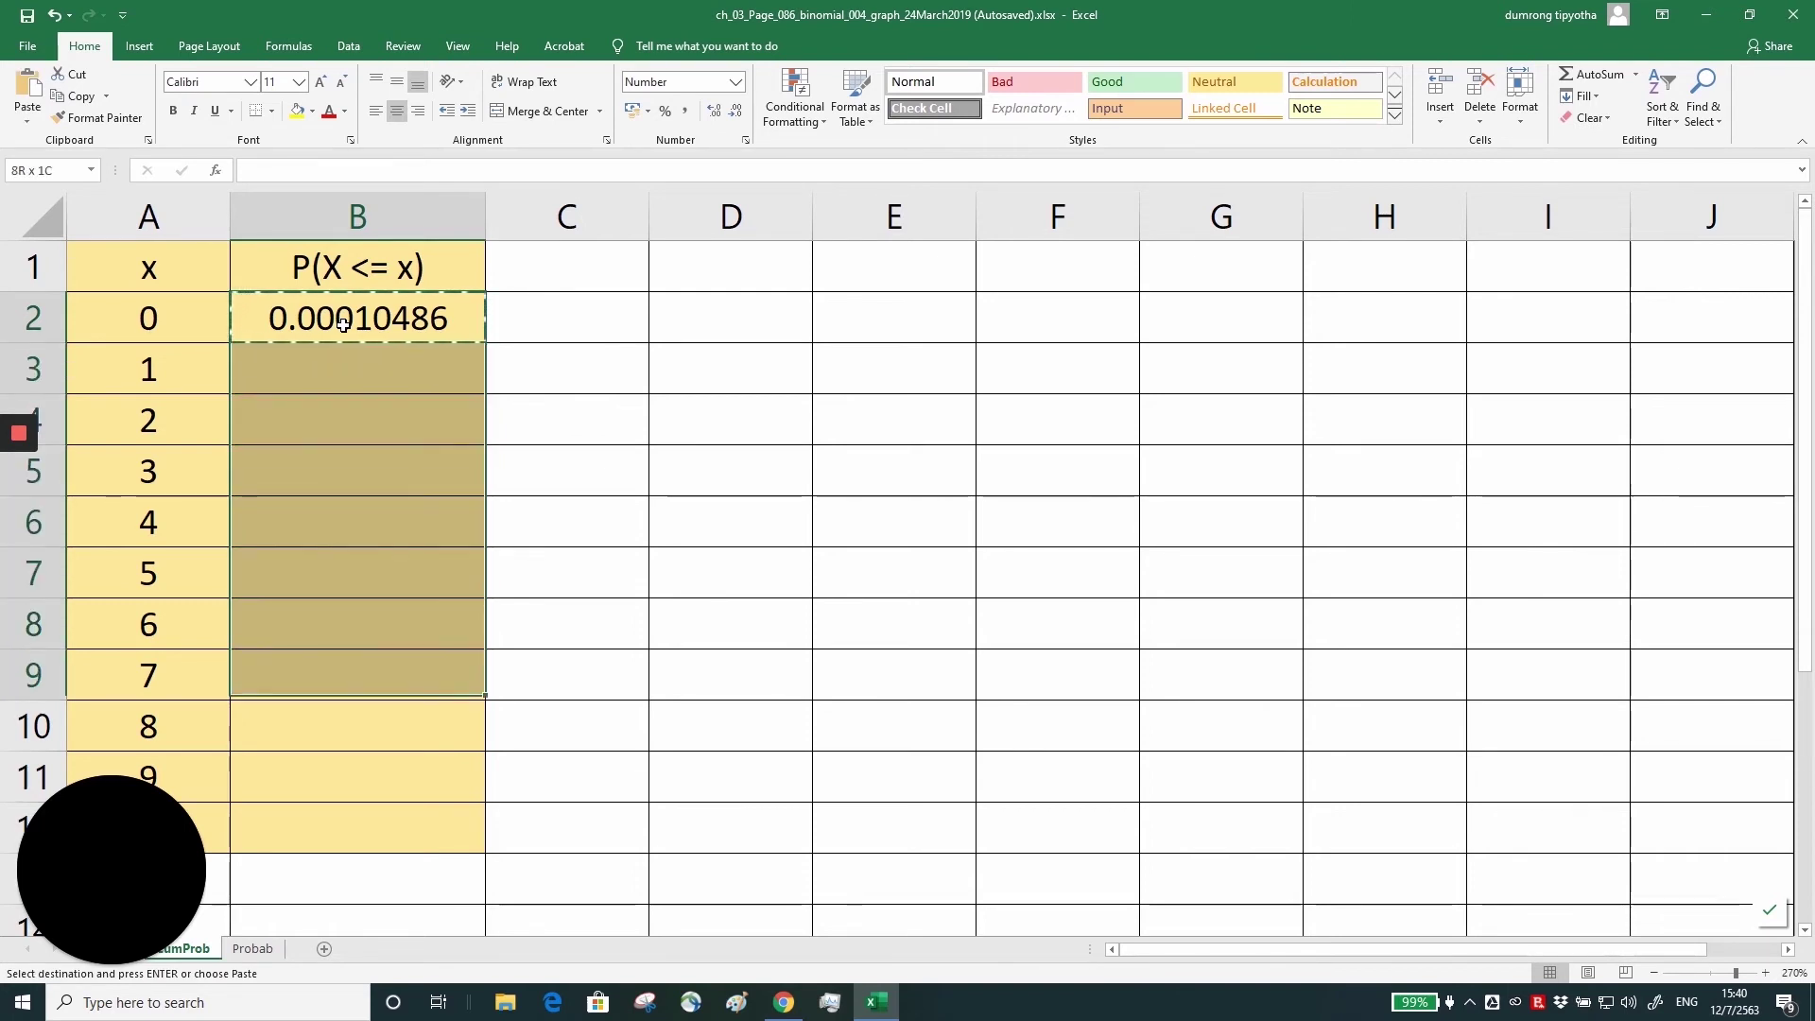
pyautogui.hotkey('shift', 'Down')
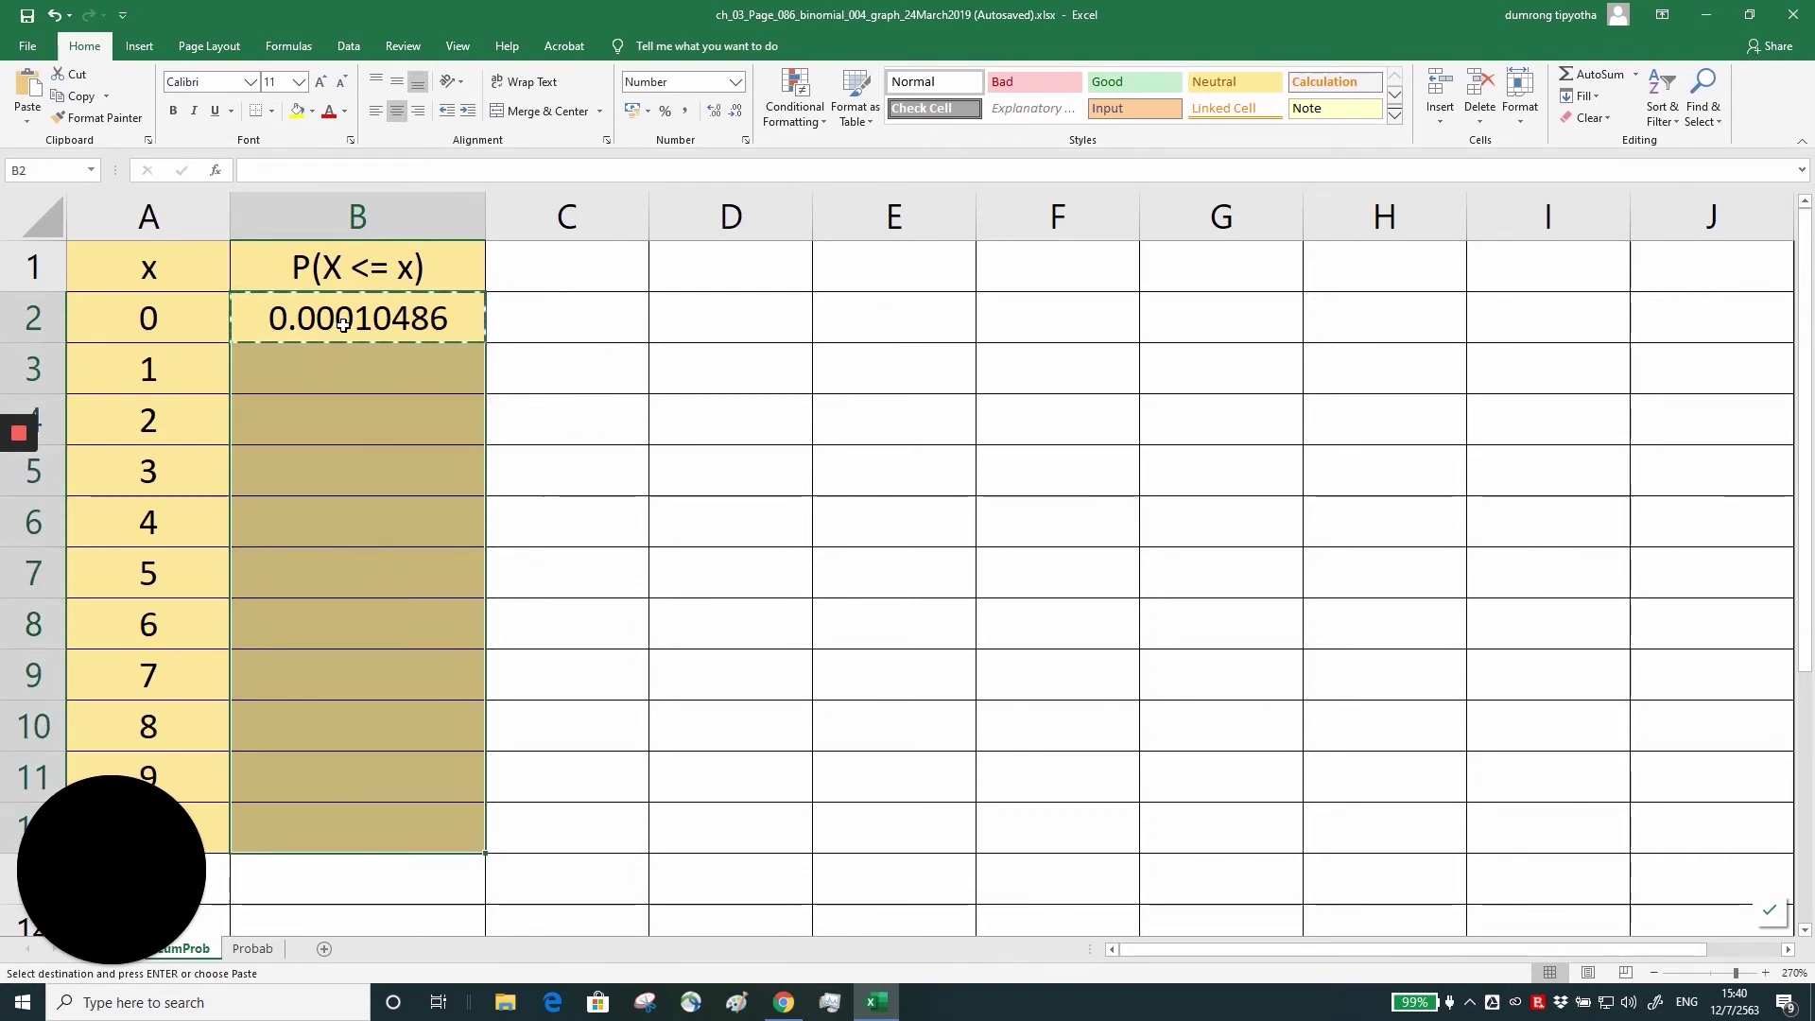
pyautogui.hotkey('ctrl', 'v')
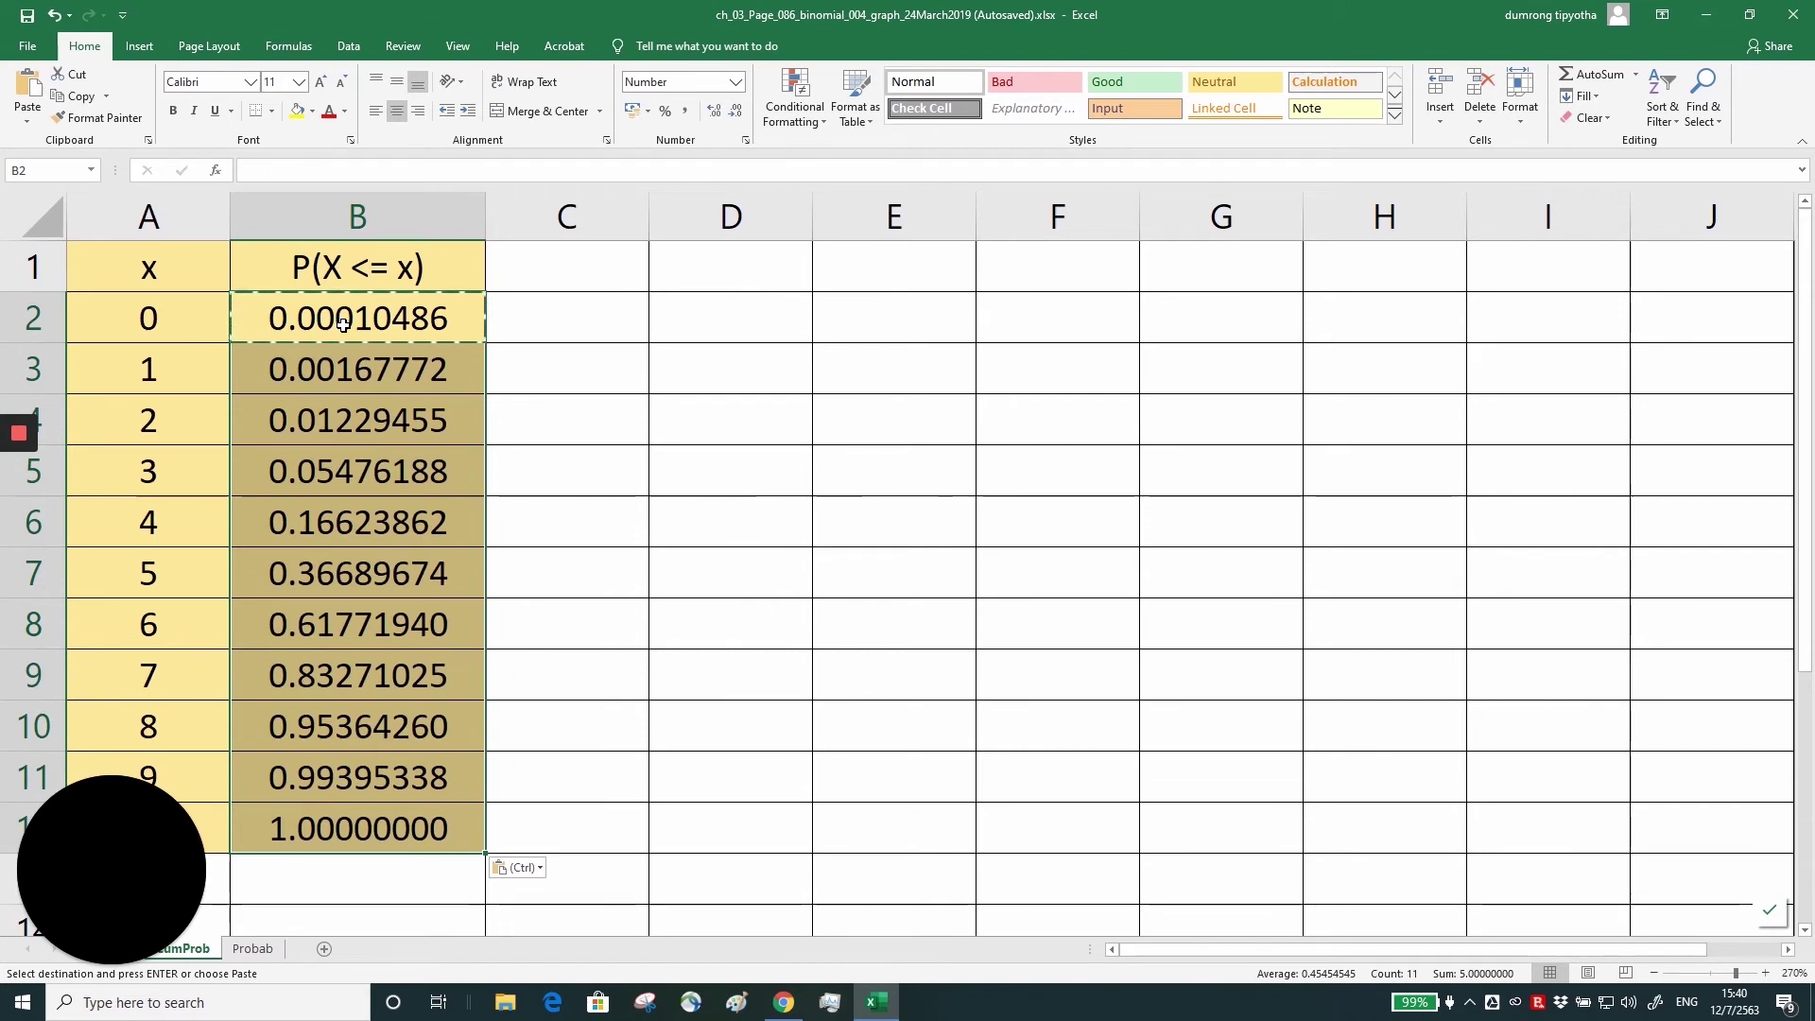
pyautogui.click(359, 621)
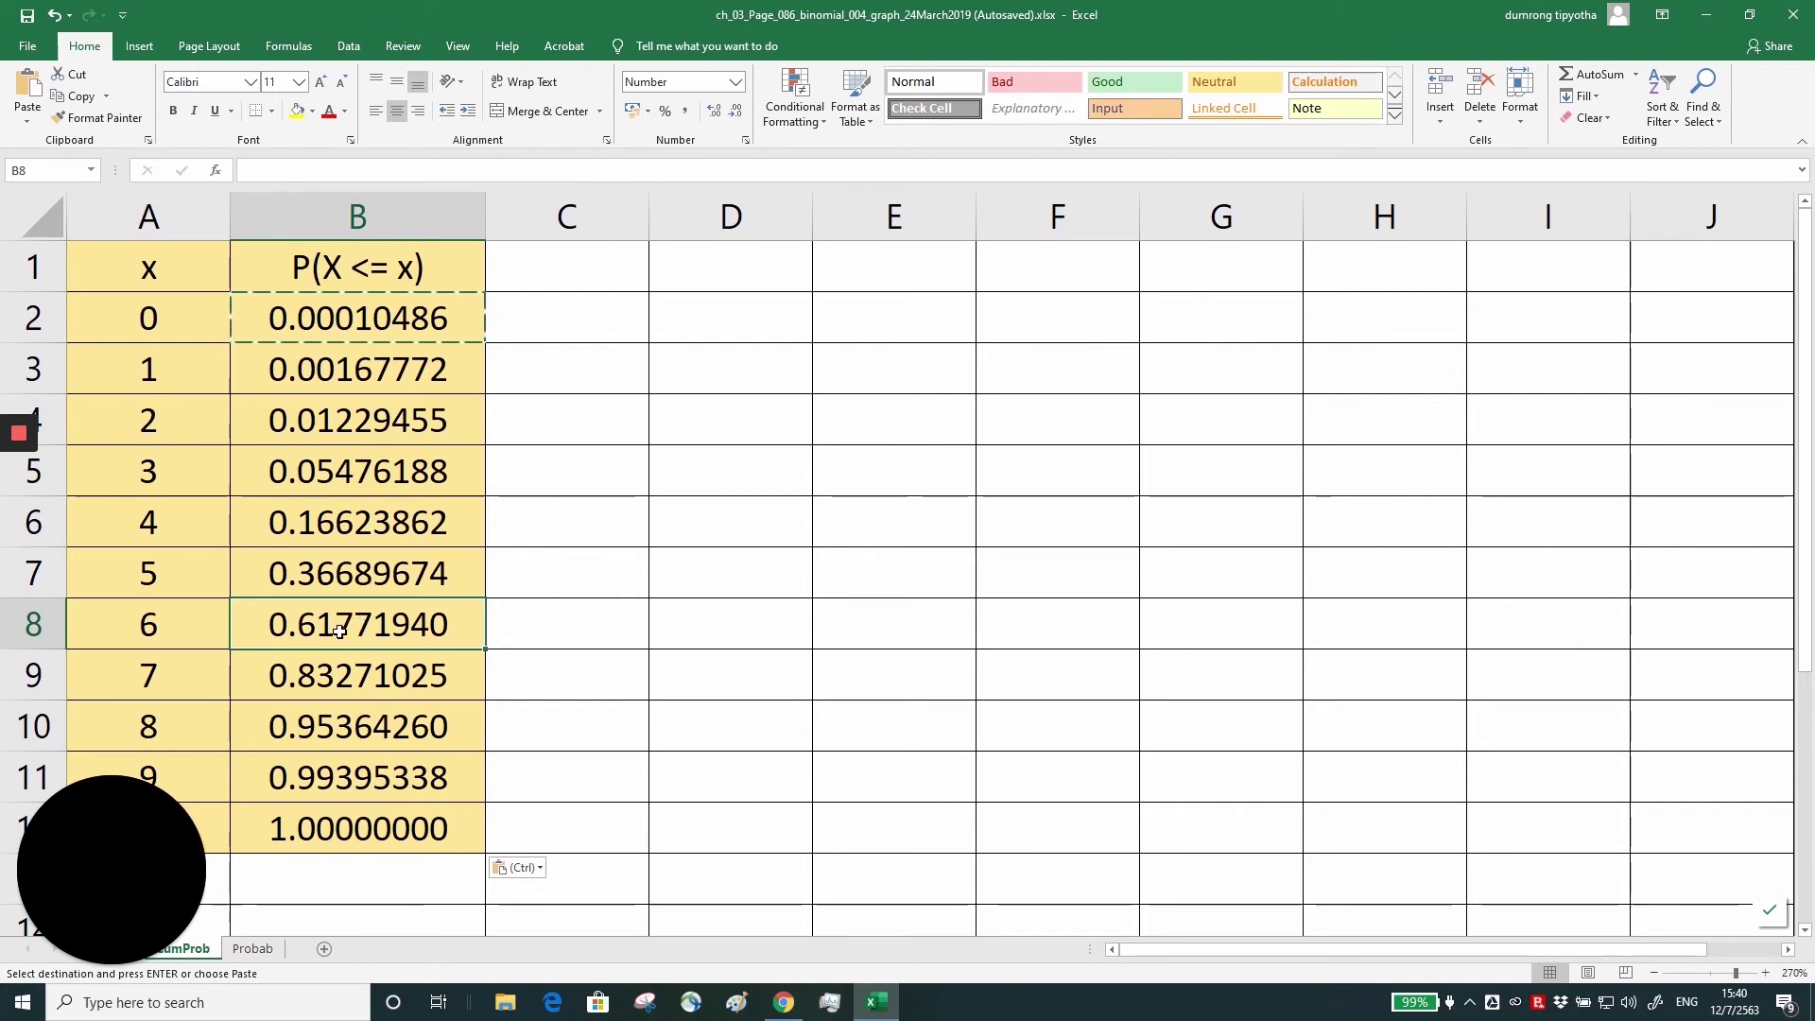
pyautogui.click(322, 378)
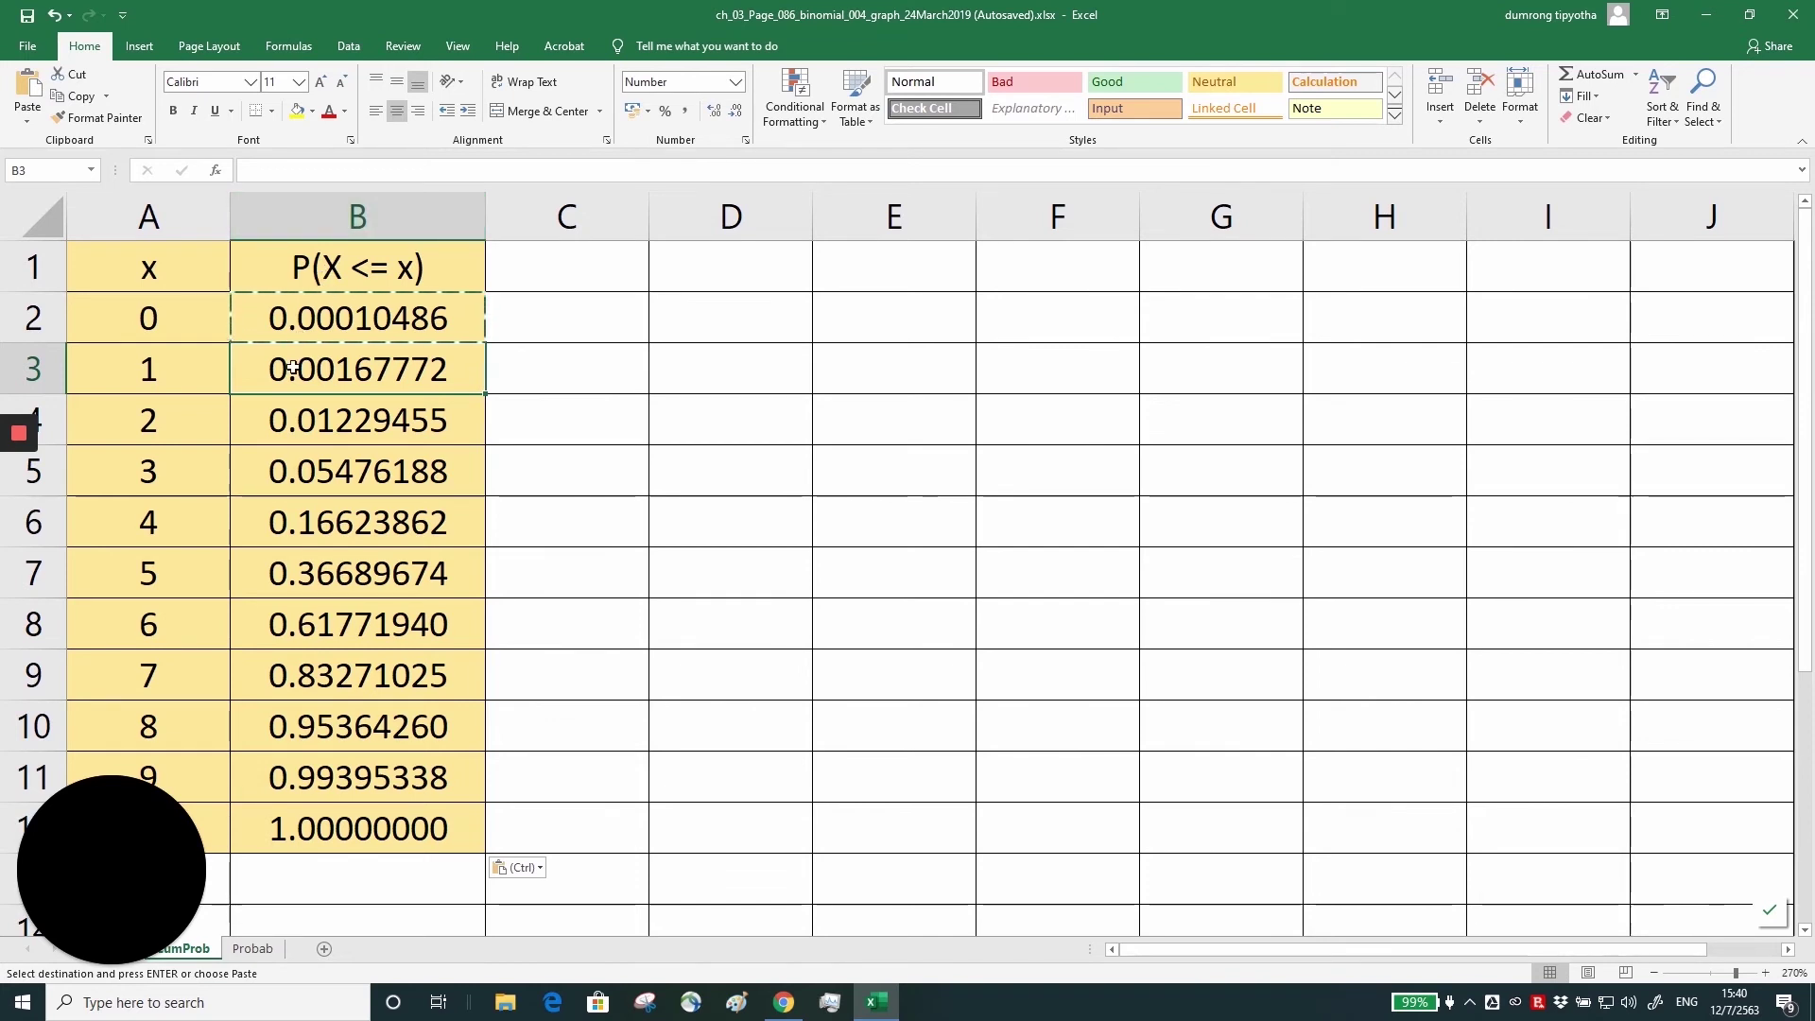
# Open the Probab sheet and examine the n, p, a and b inputs and the P(a<=X<=b) row.
pyautogui.click(253, 949)
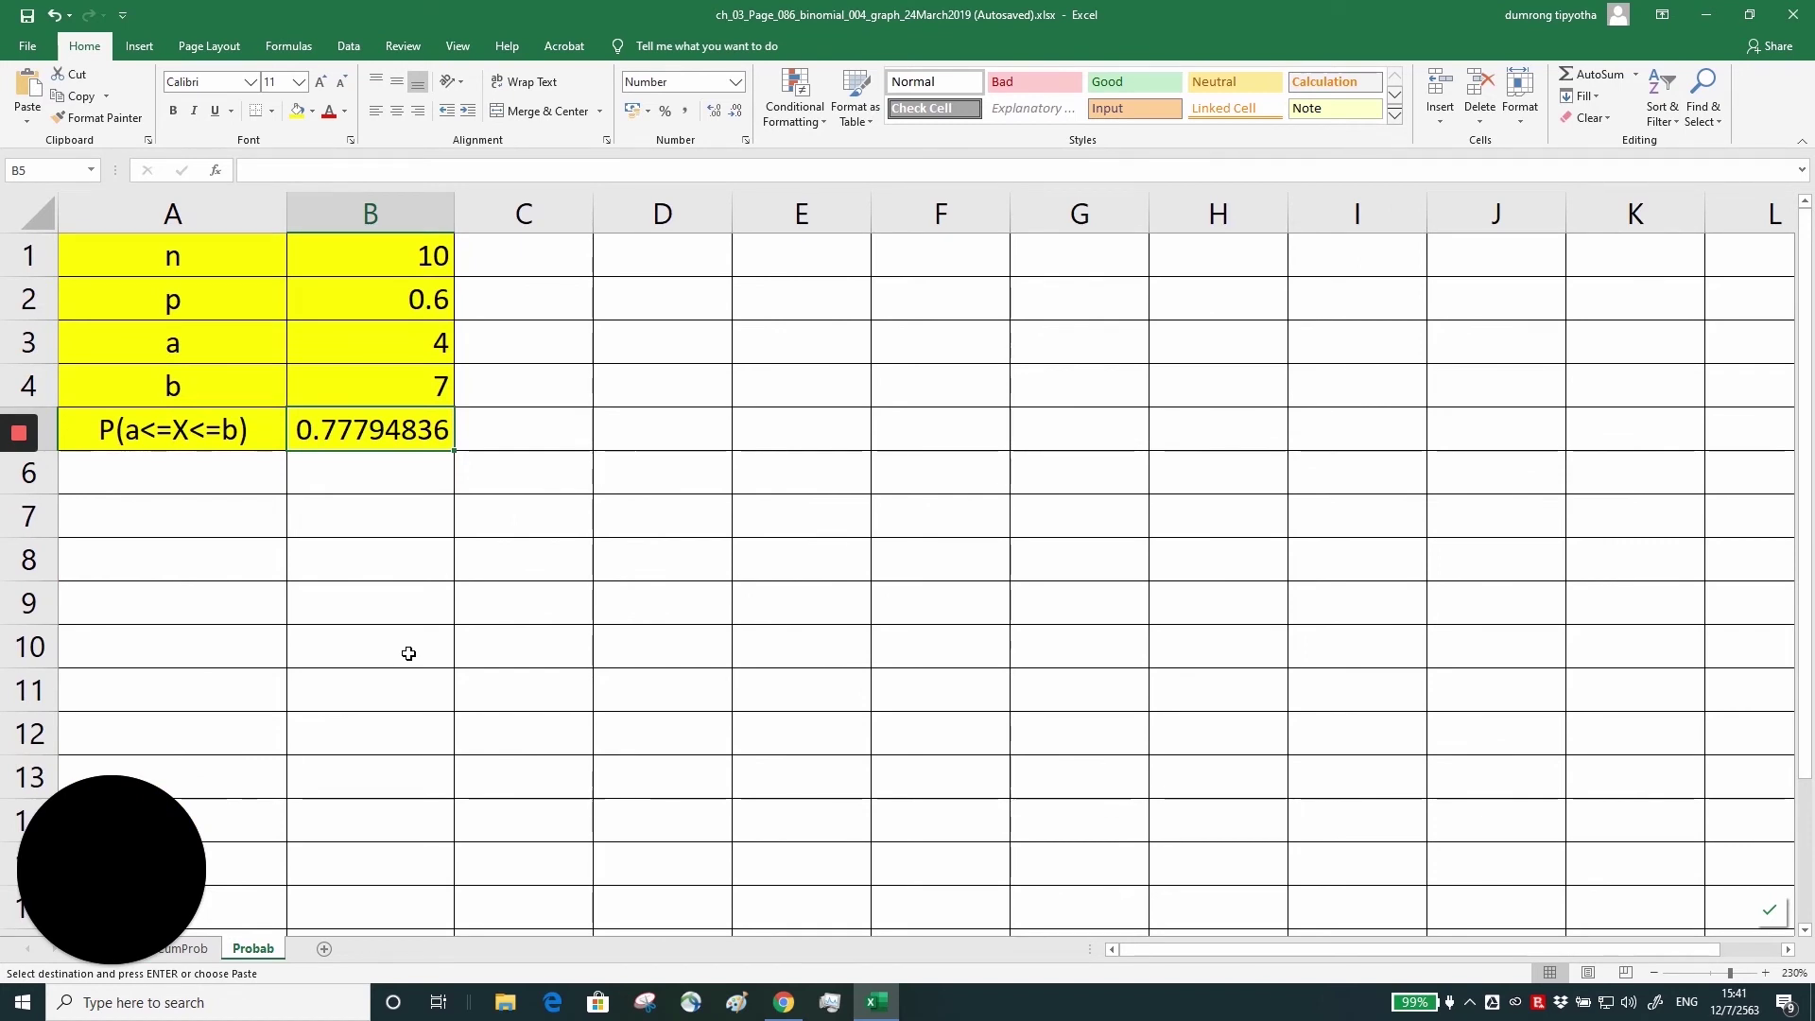
pyautogui.click(111, 259)
pyautogui.click(344, 265)
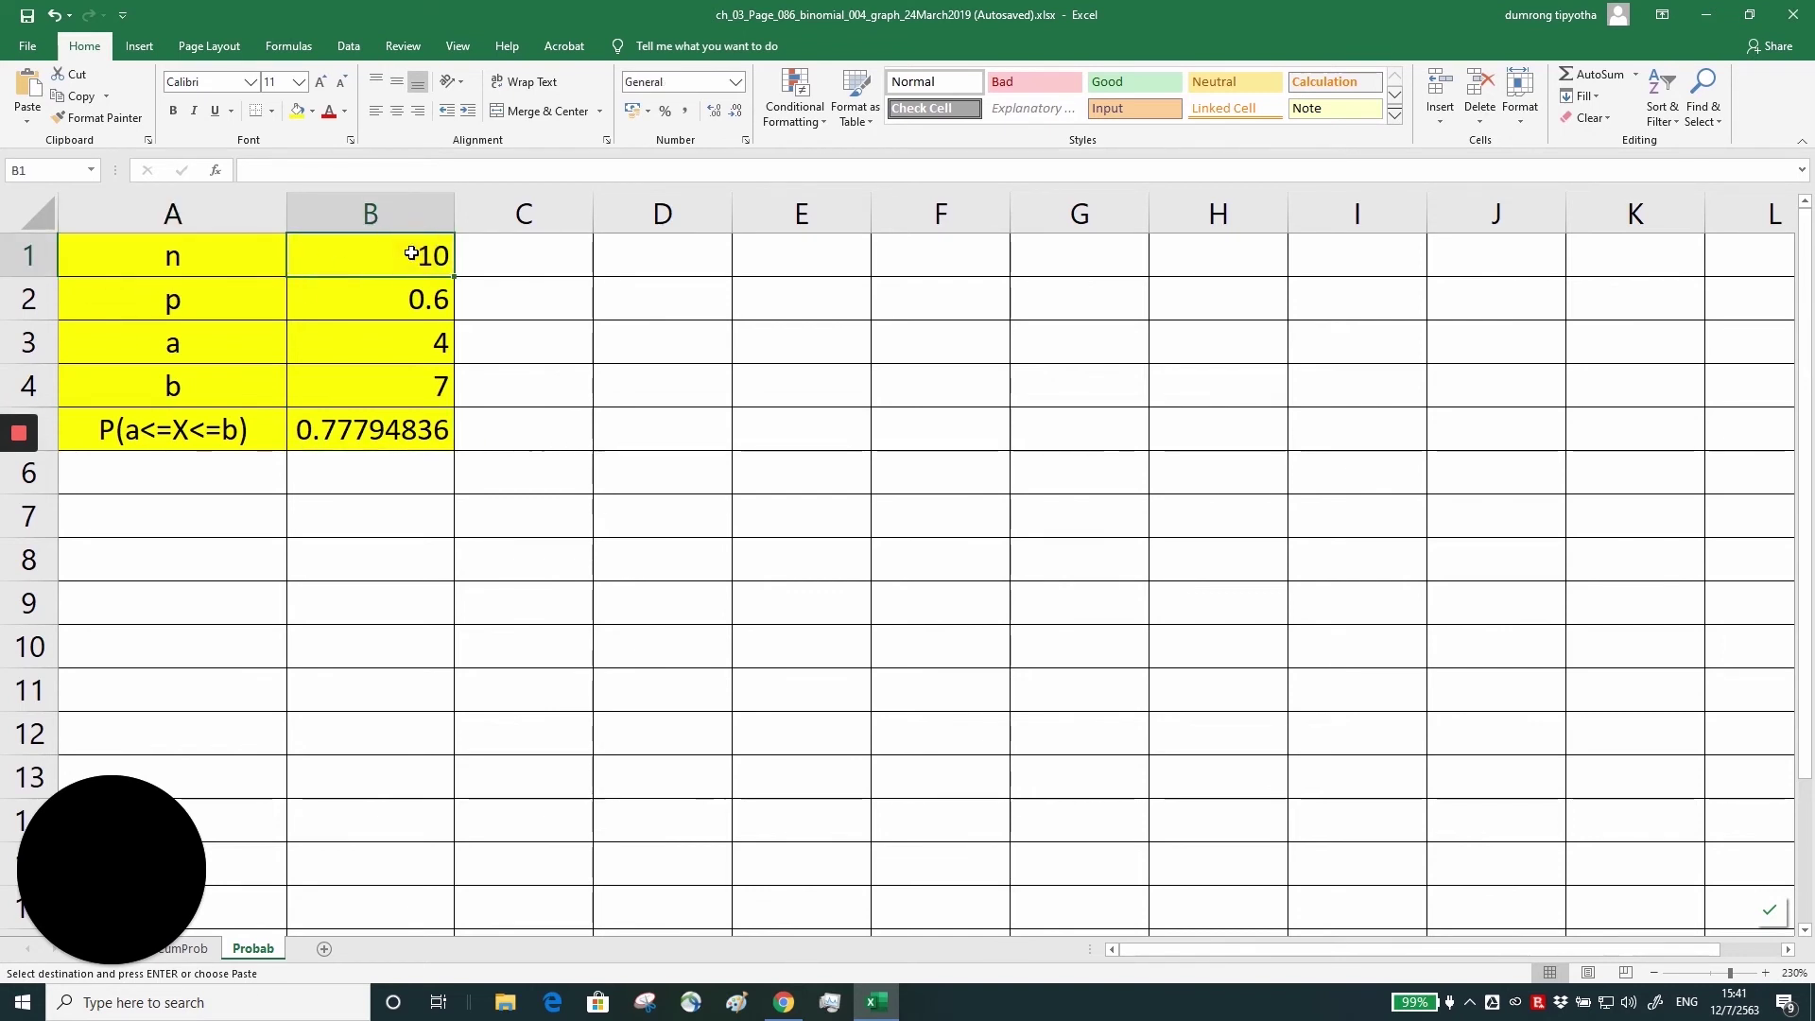
pyautogui.click(177, 302)
pyautogui.click(407, 297)
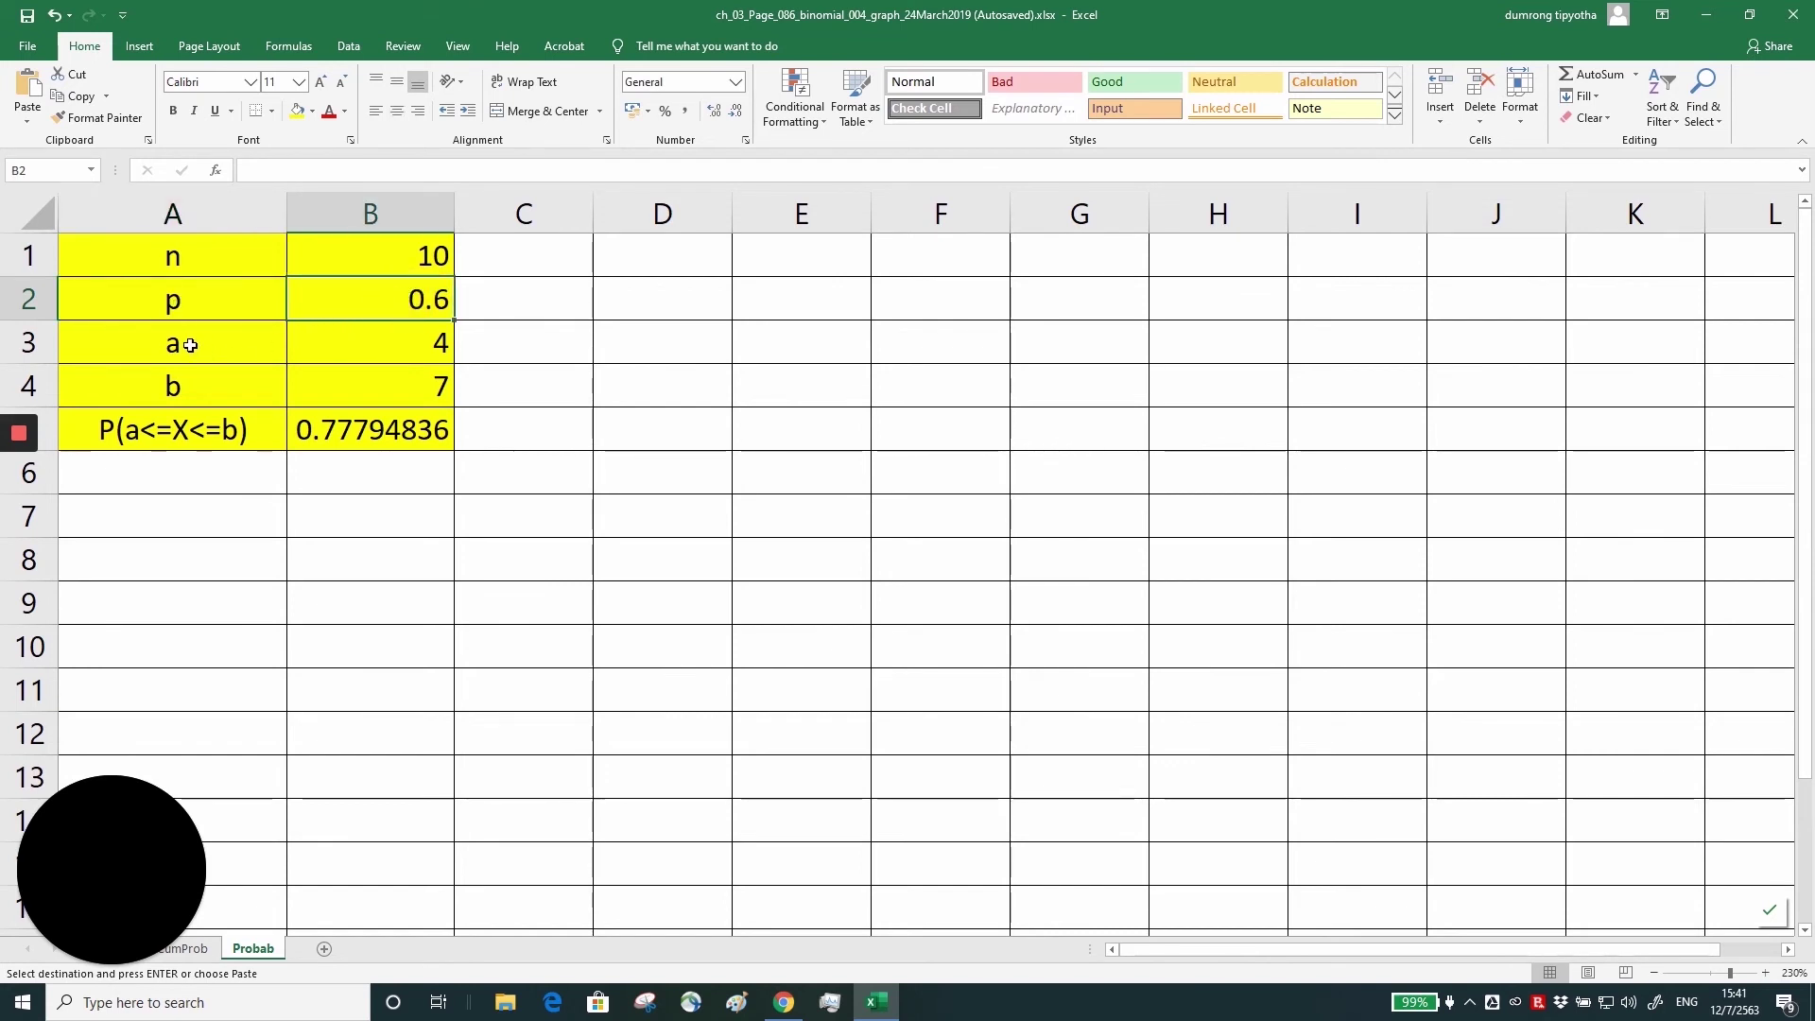
pyautogui.click(189, 345)
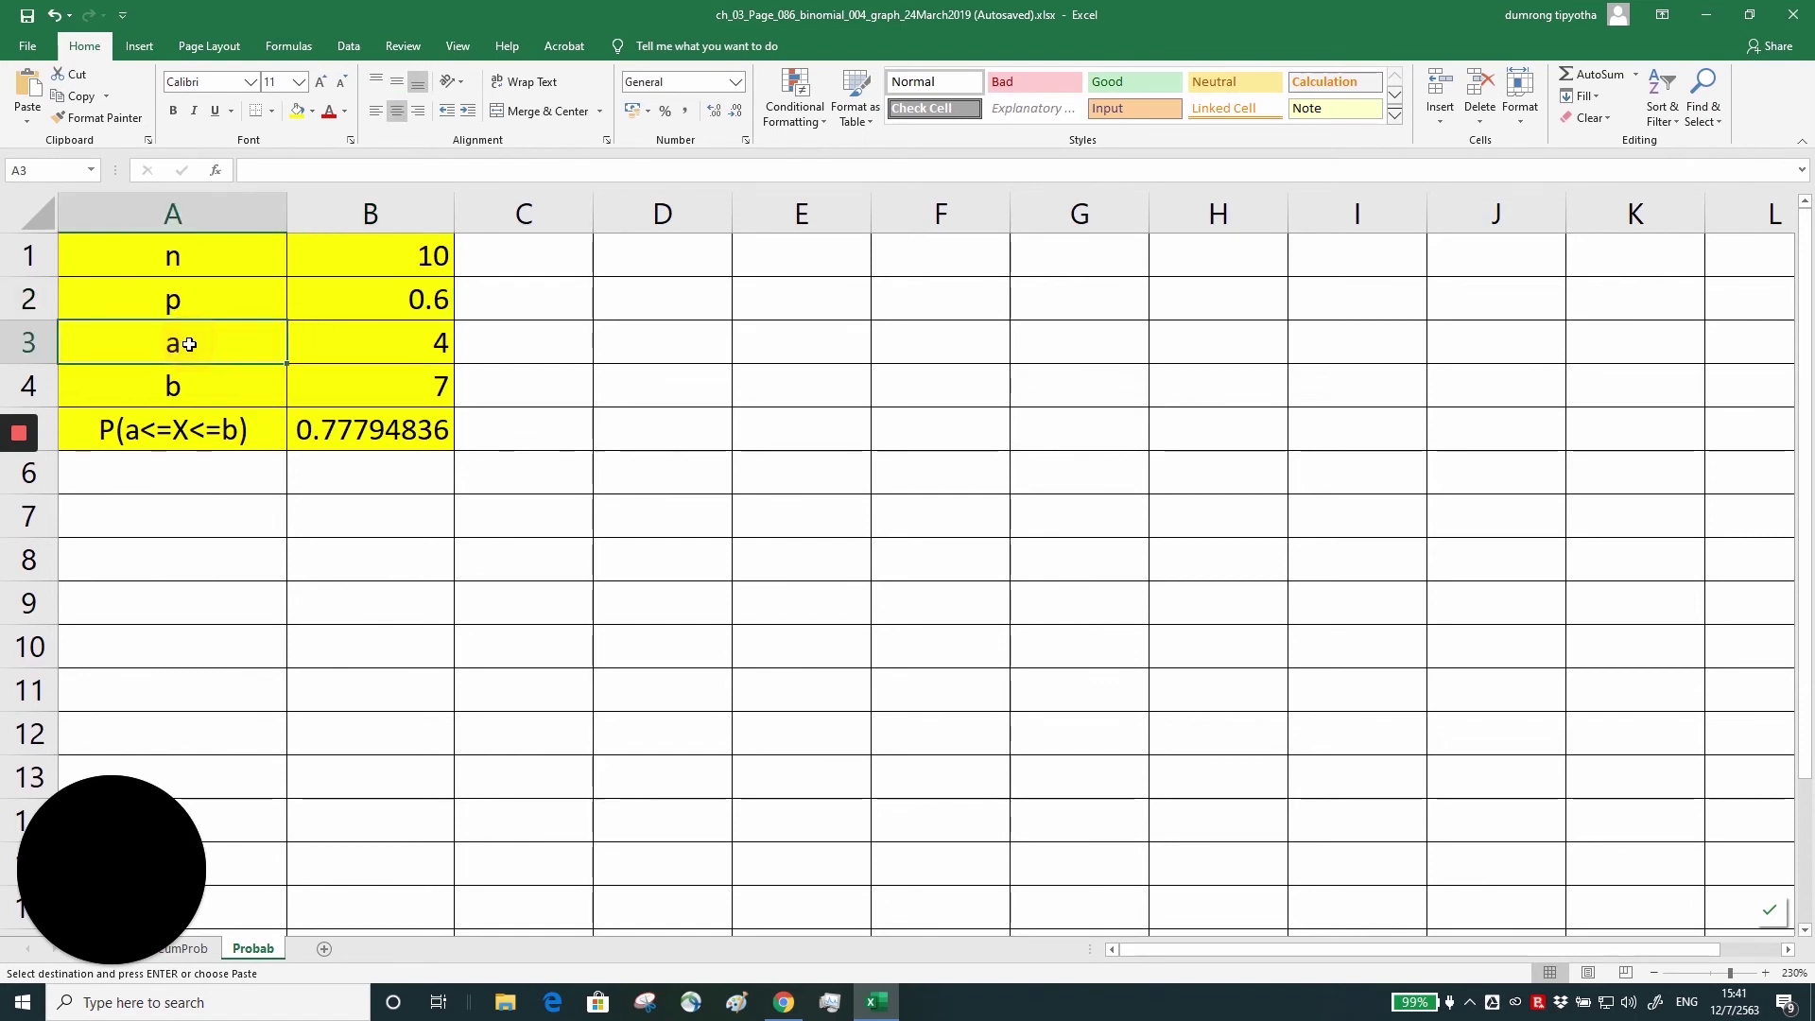
pyautogui.click(188, 390)
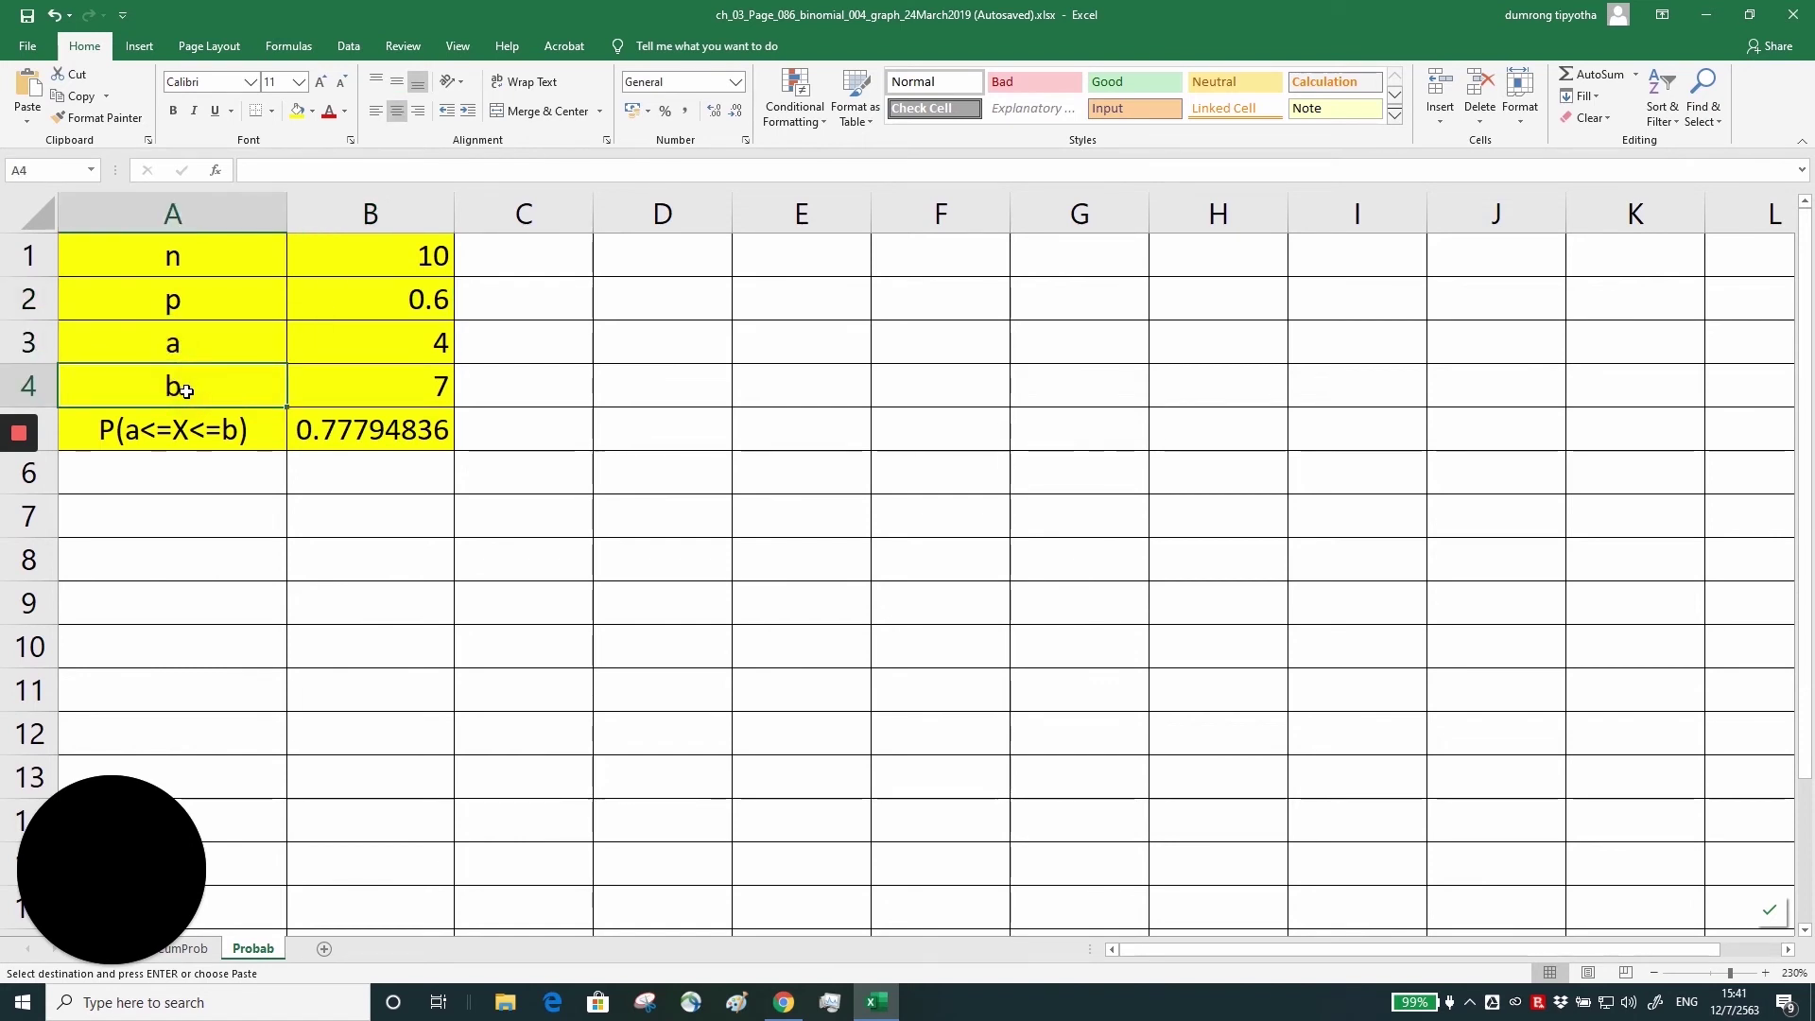
pyautogui.click(158, 431)
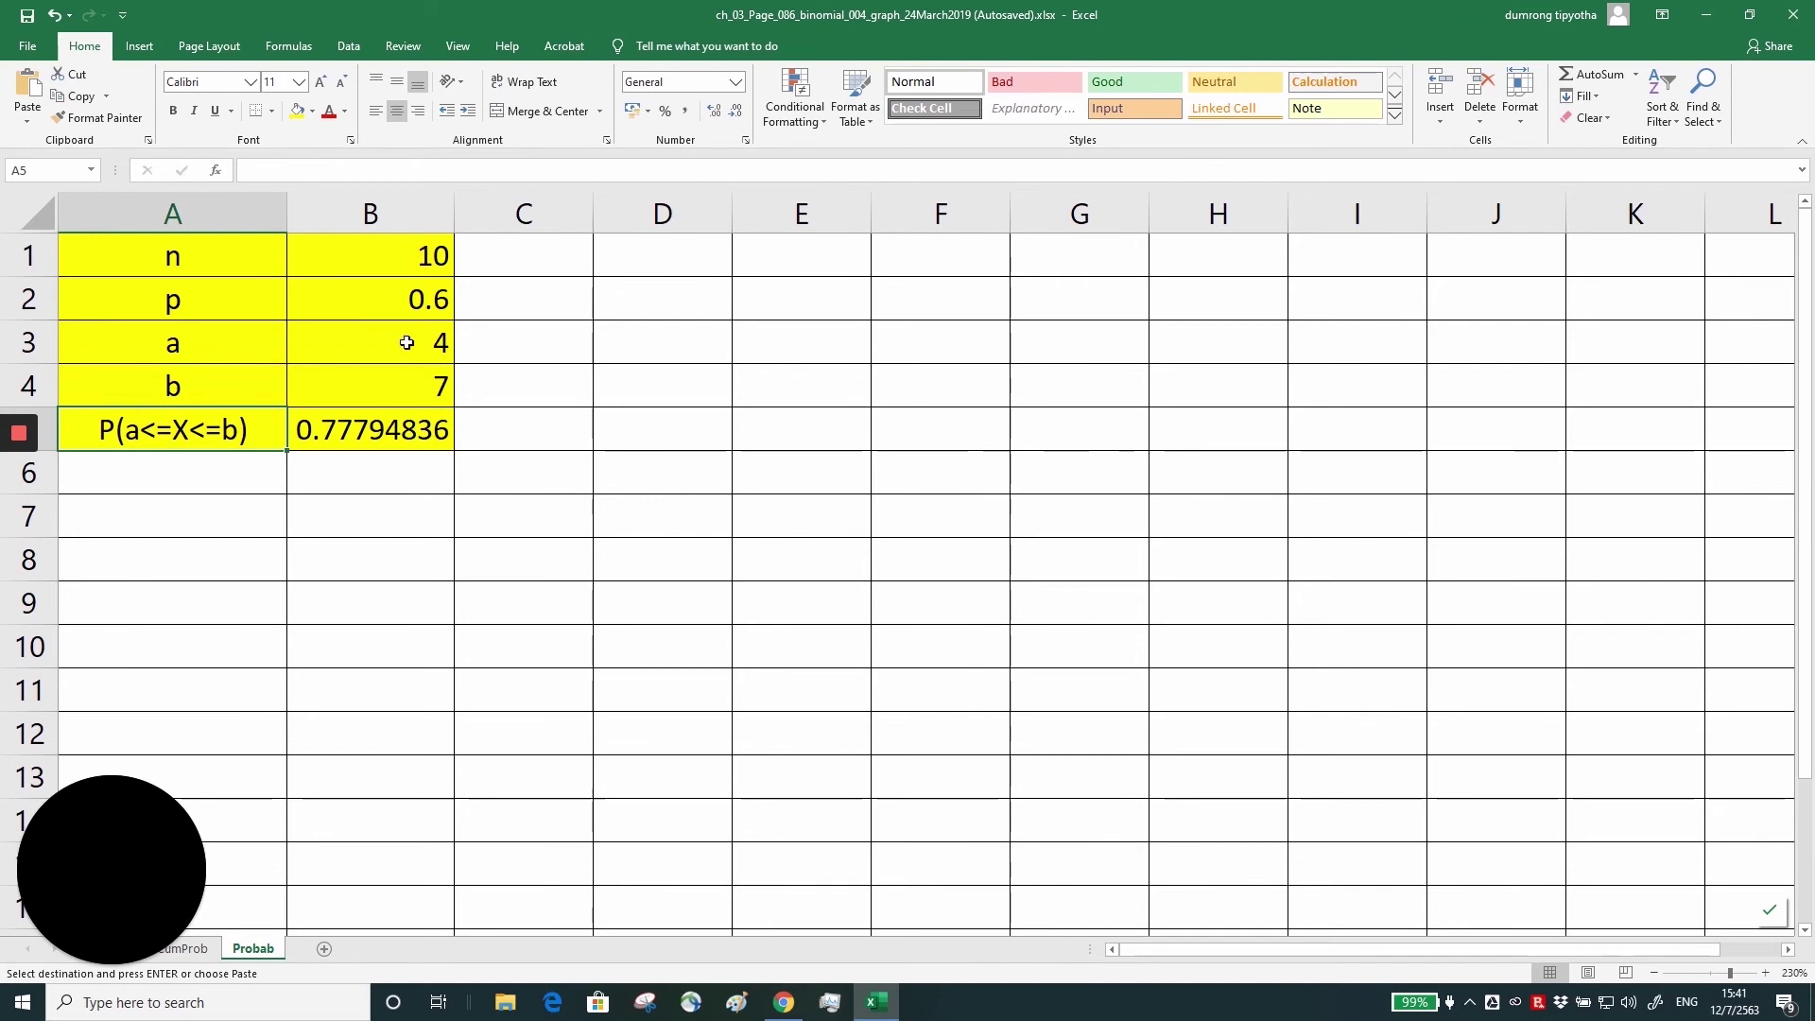
pyautogui.click(360, 342)
pyautogui.click(365, 392)
pyautogui.click(393, 432)
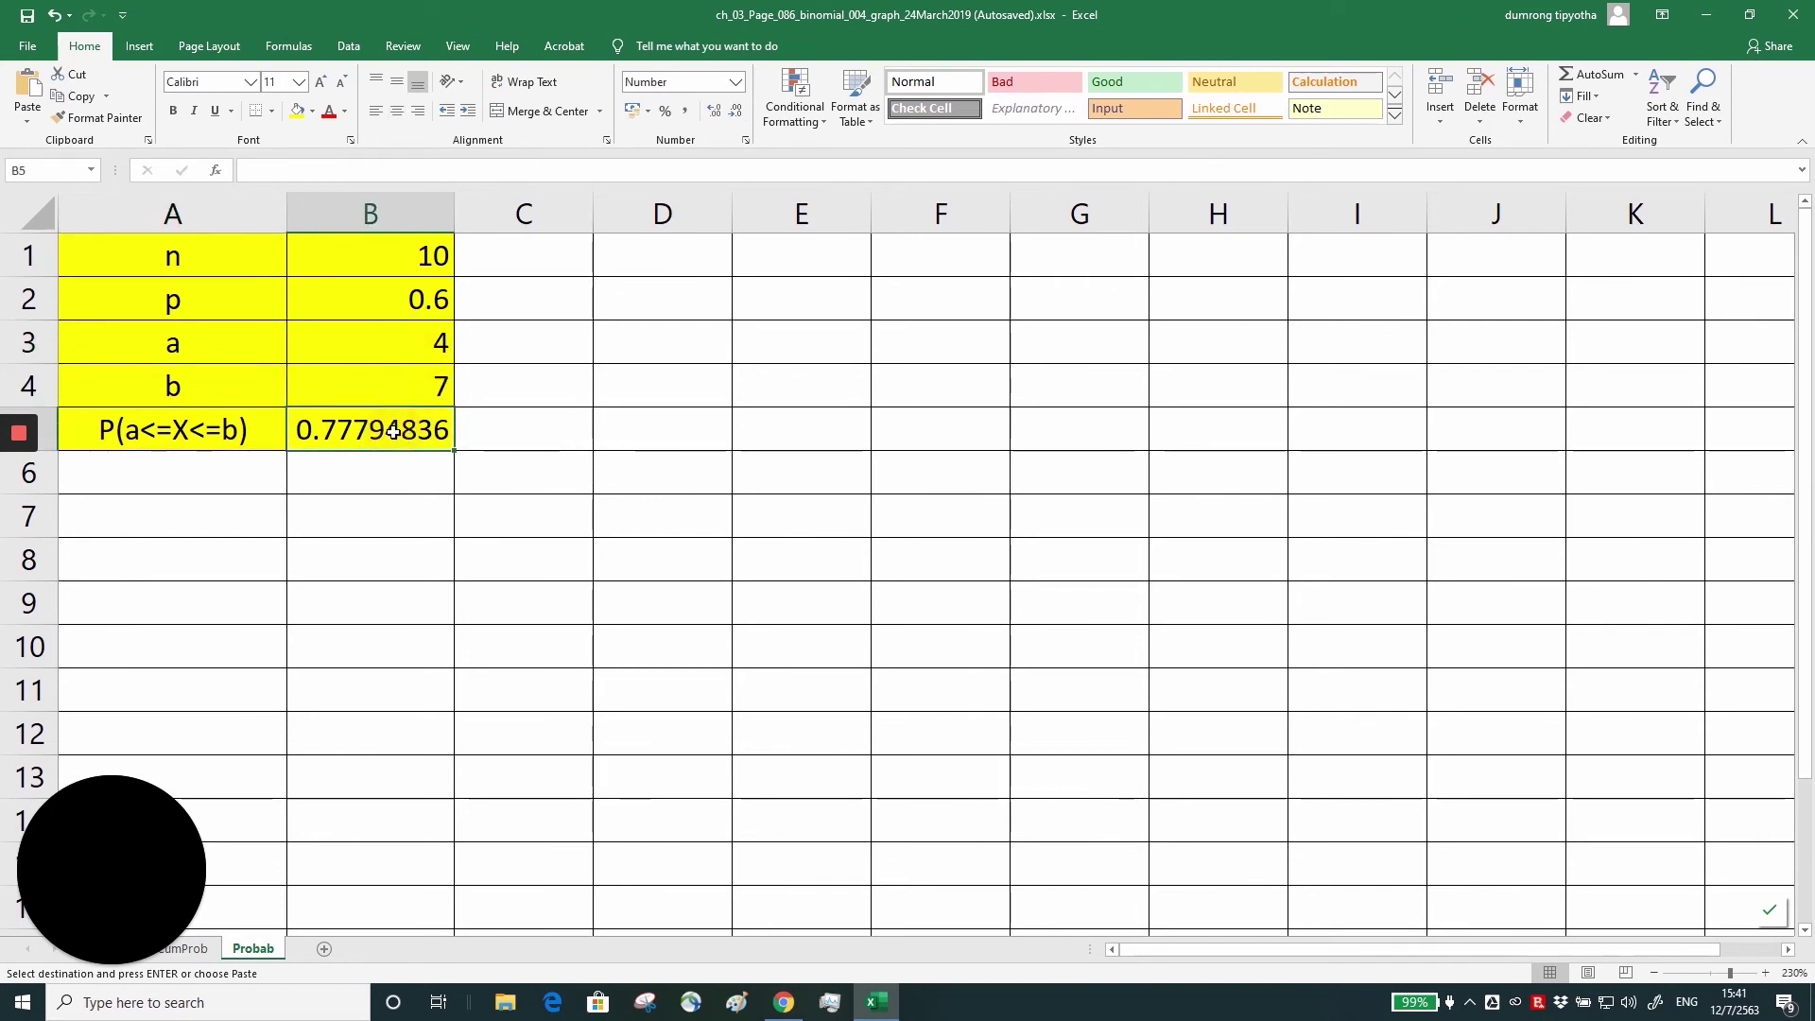
# Examine the two BINOM.DIST terms of the interval probability formula in B5 and close the cell without changing it.
pyautogui.click(357, 434)
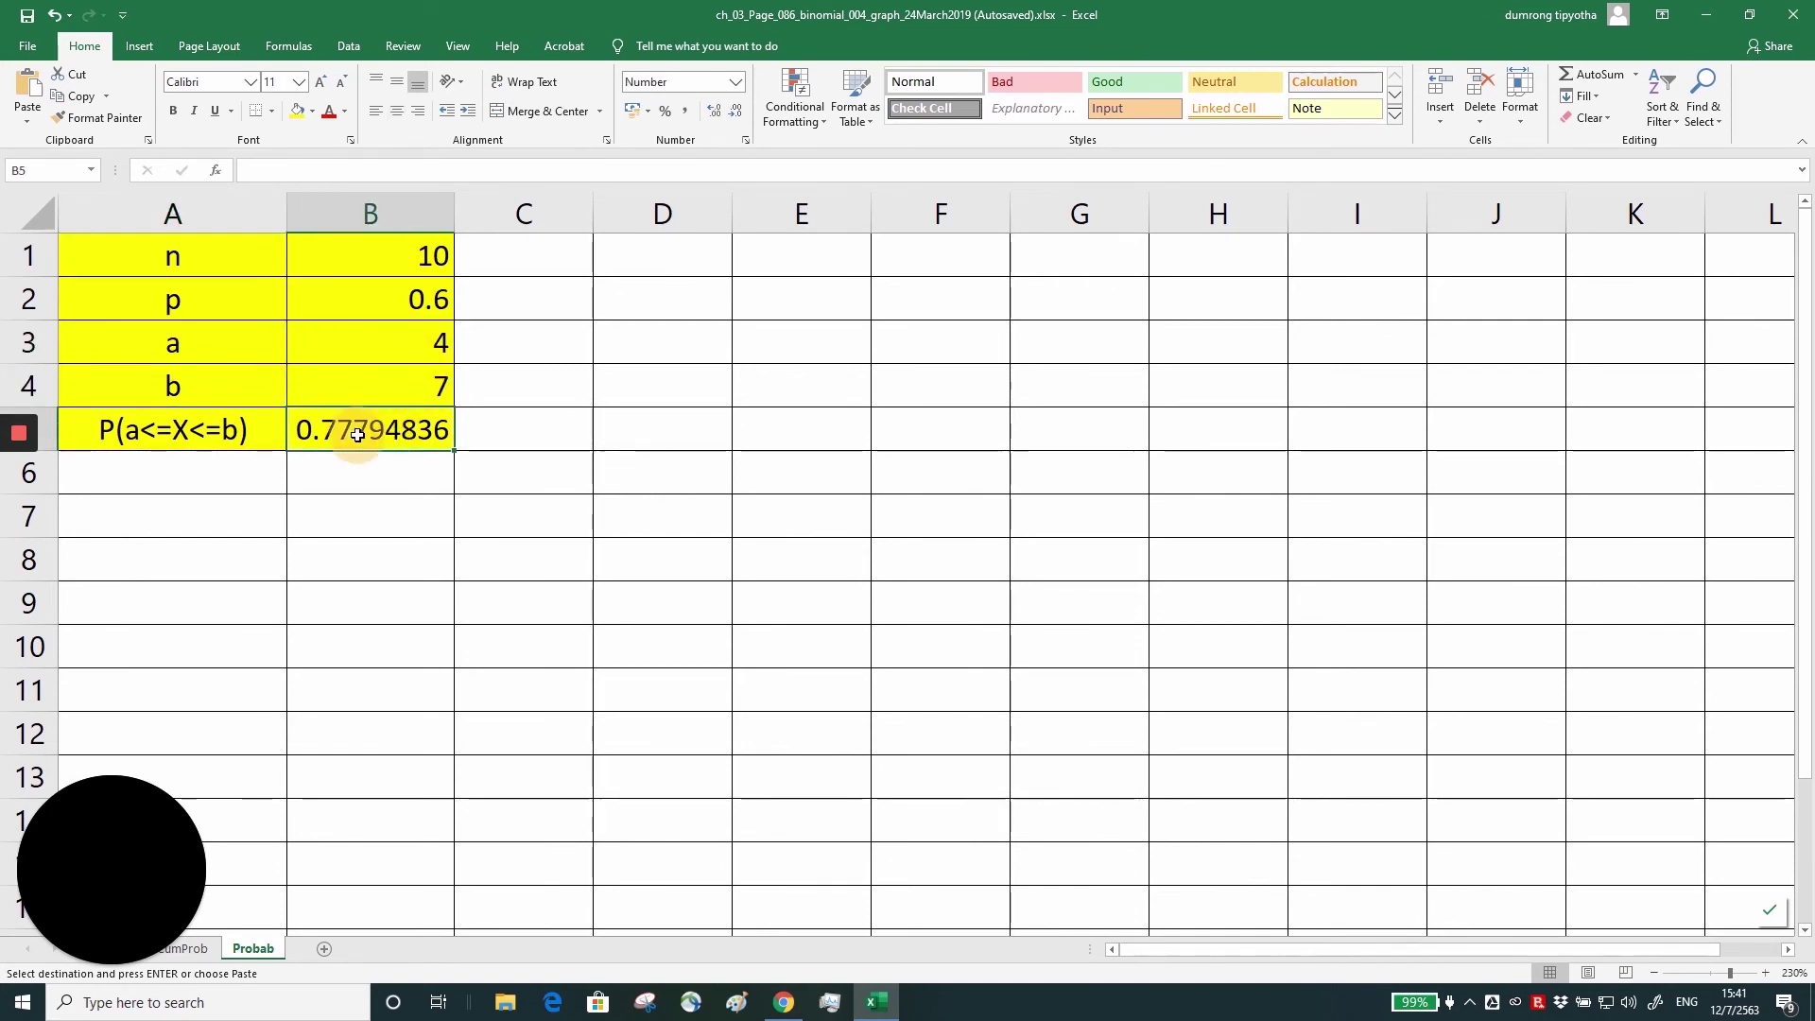
pyautogui.press('F2')
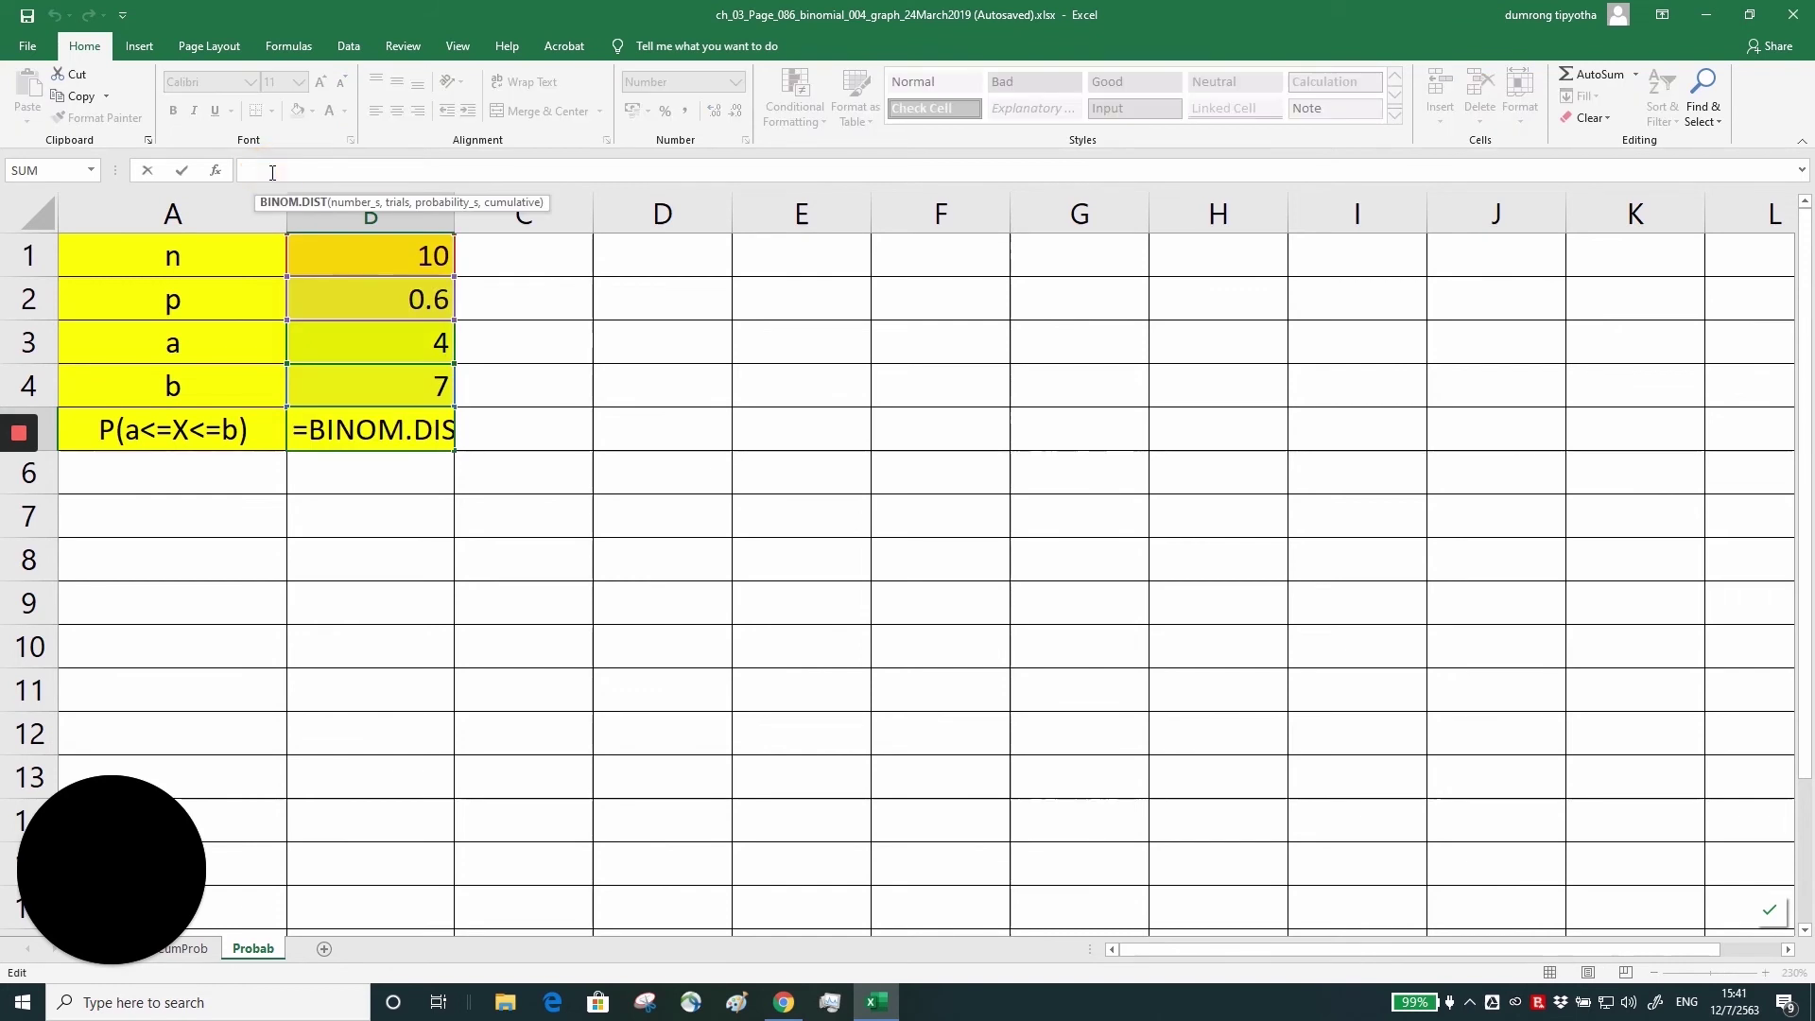
pyautogui.click(380, 436)
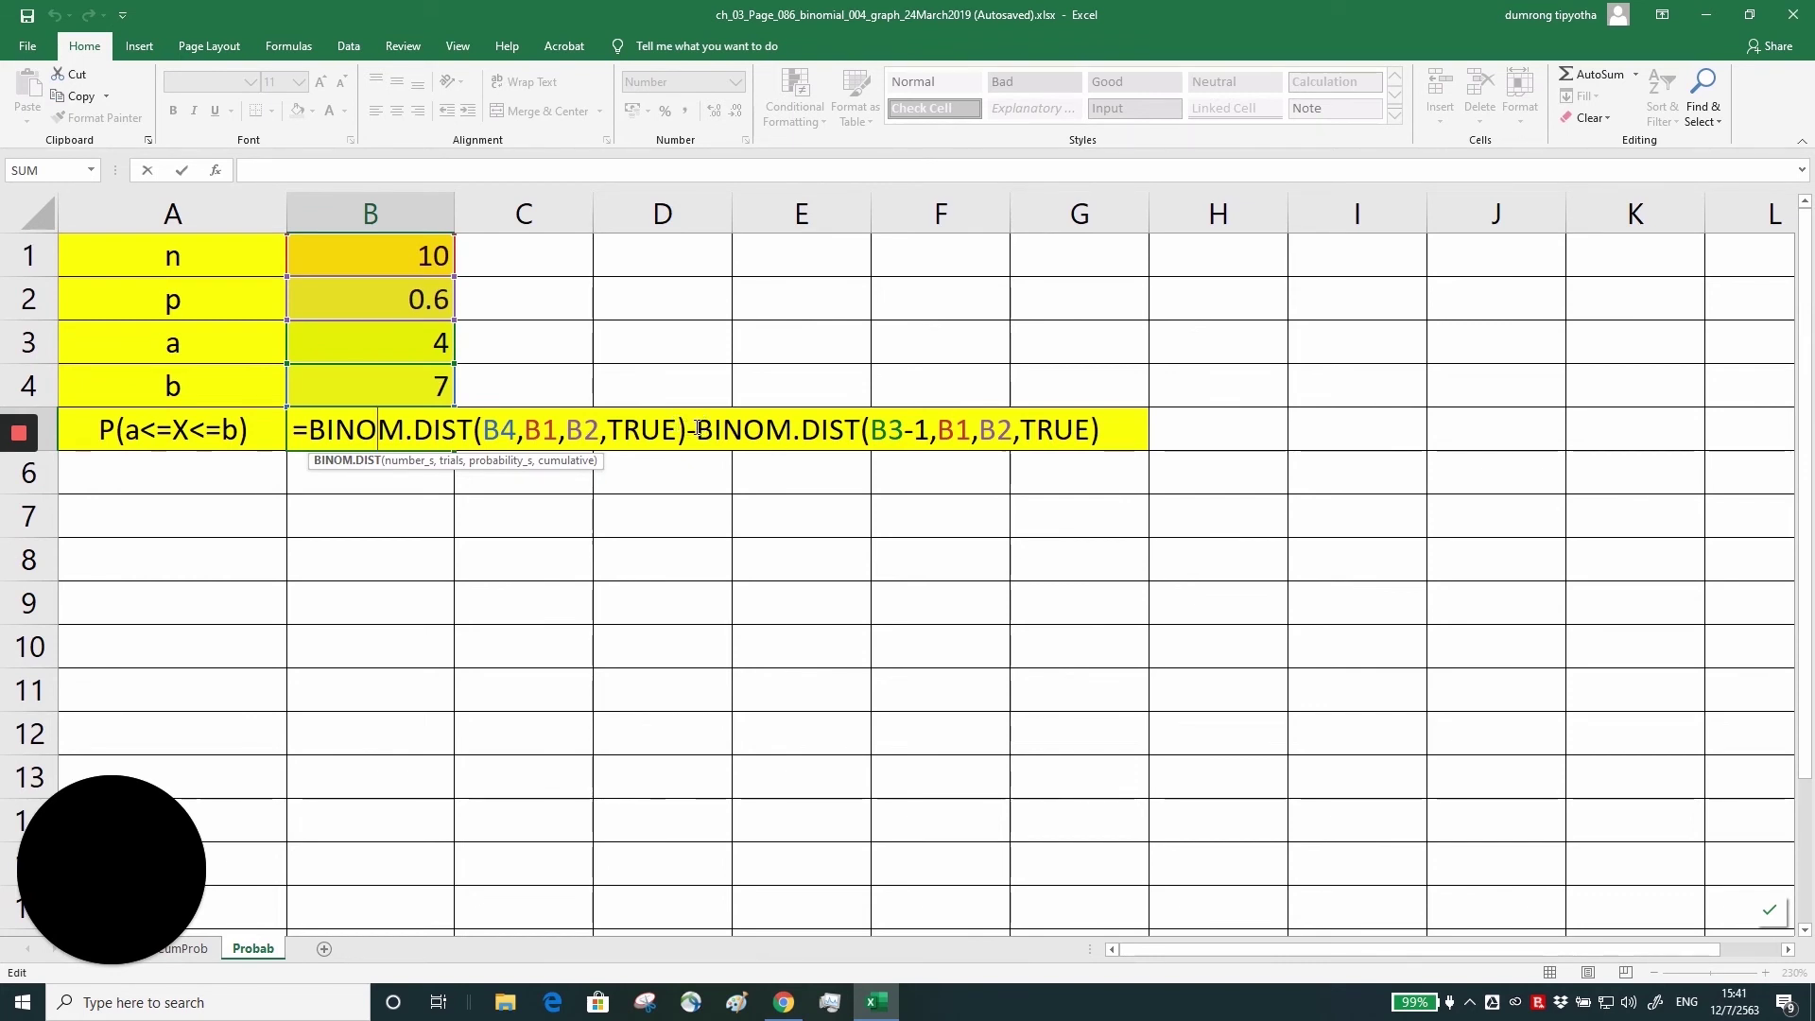
pyautogui.moveTo(696, 430); pyautogui.dragTo(715, 431)
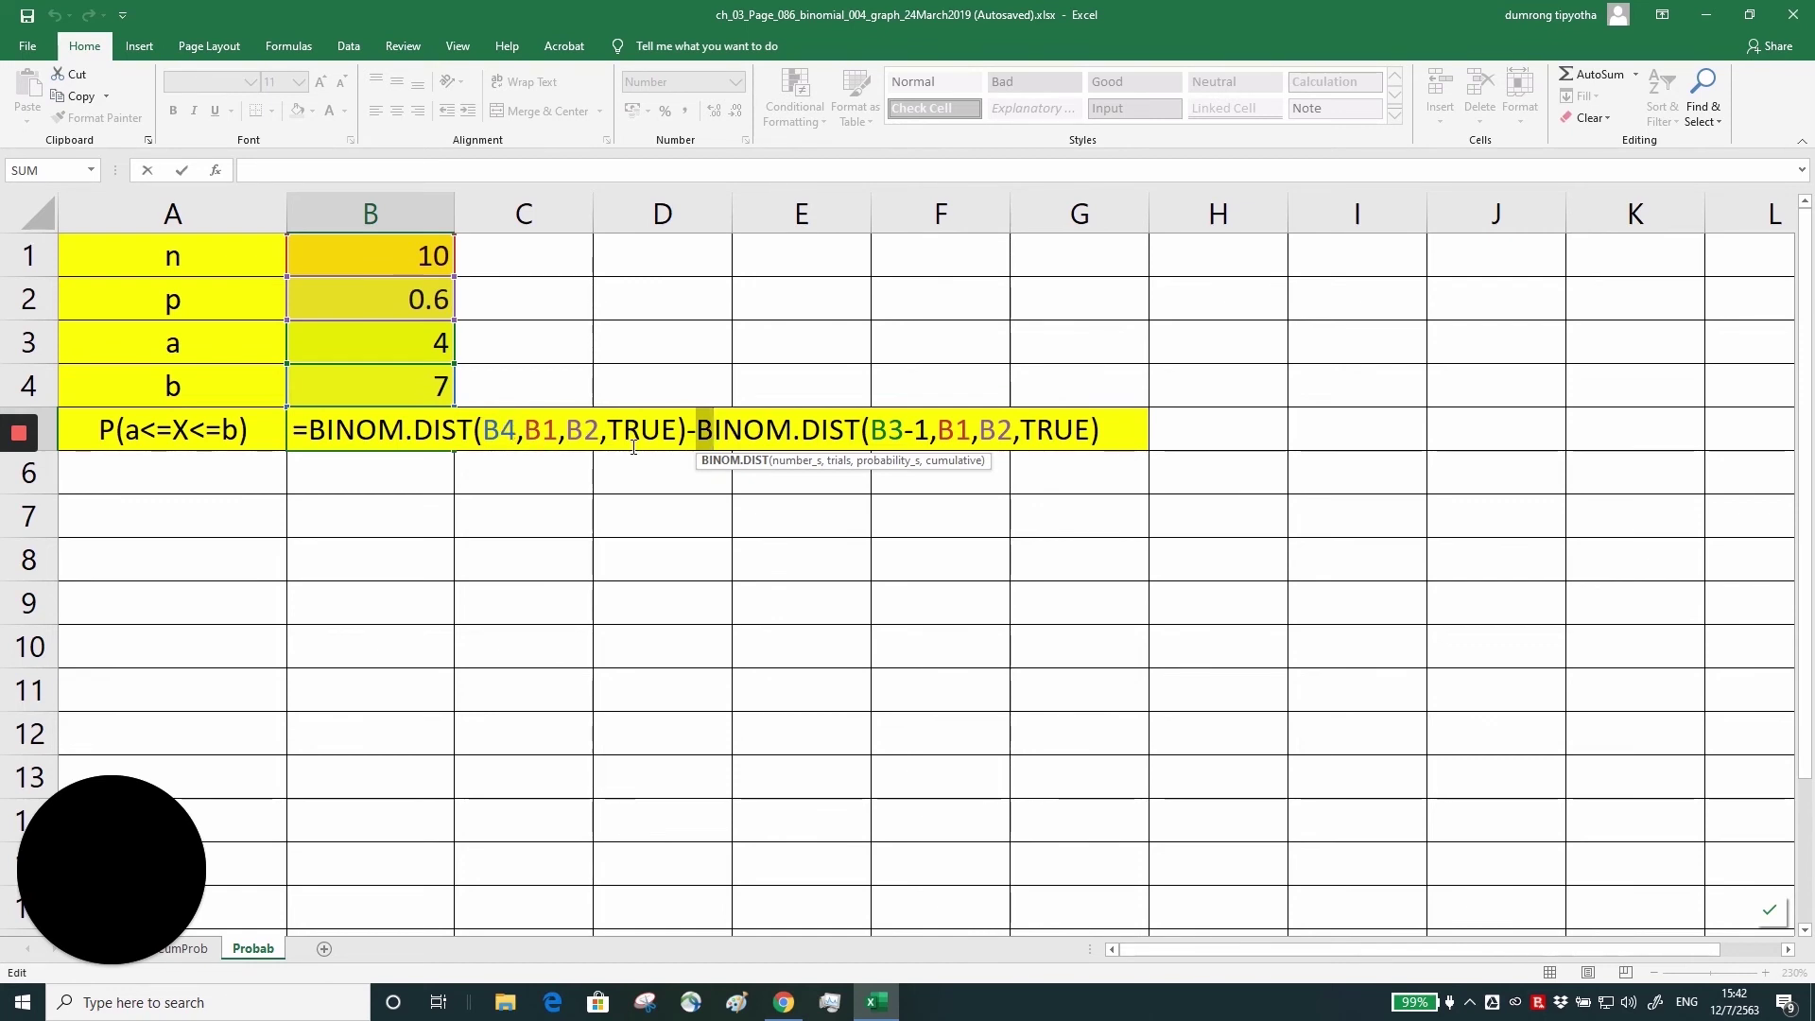
pyautogui.press('Return')
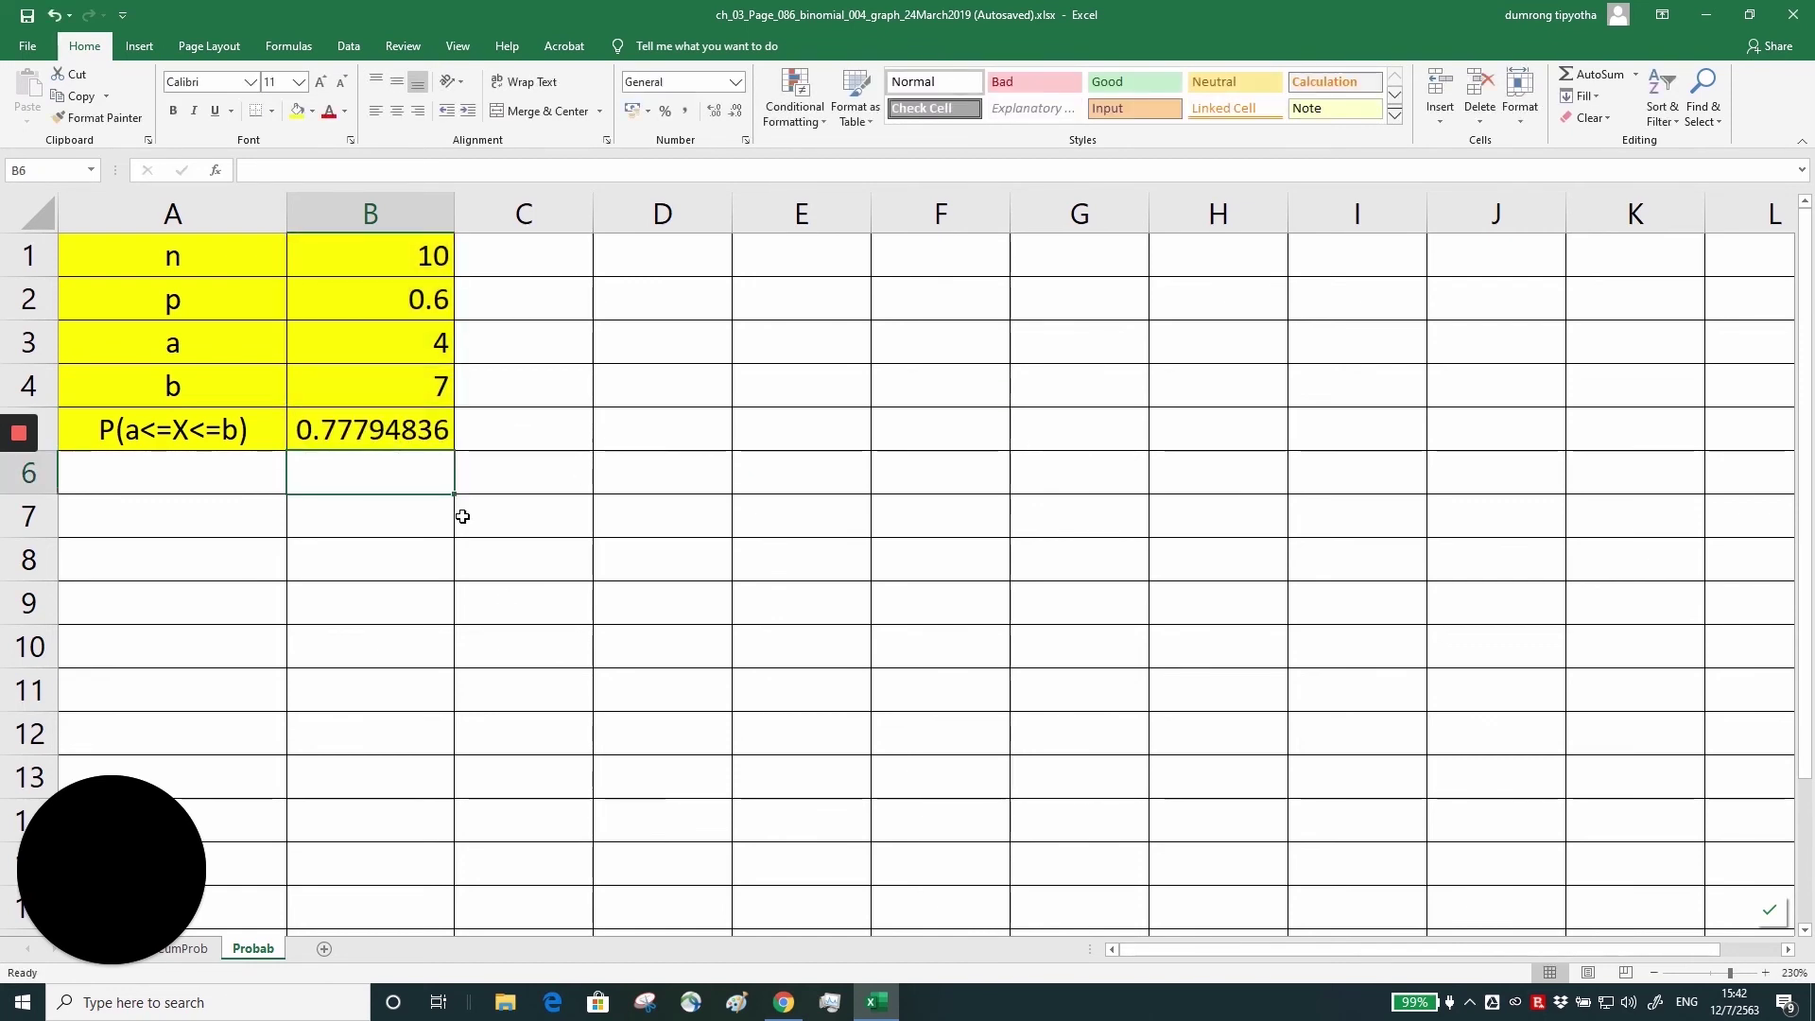
# Recalculate the interval probability with p set to 0.25, a set to 1 and b set to 2.
pyautogui.click(377, 256)
pyautogui.click(384, 302)
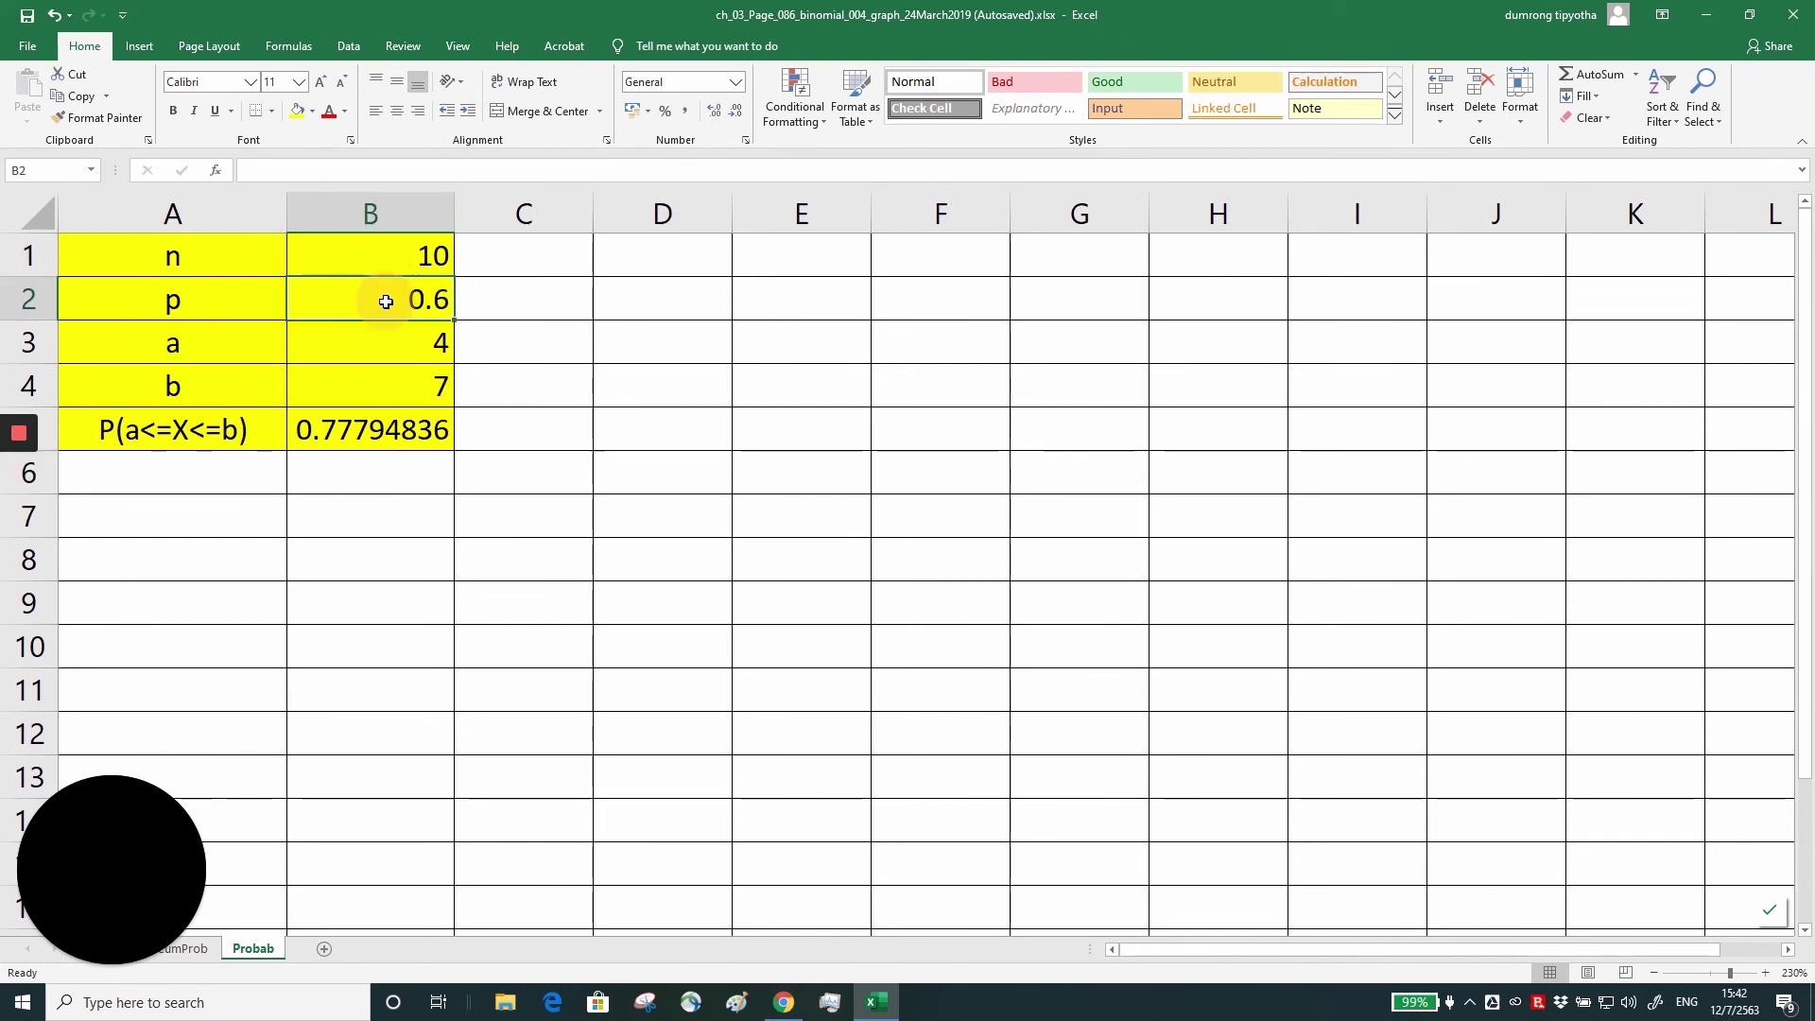
pyautogui.write('0.25')
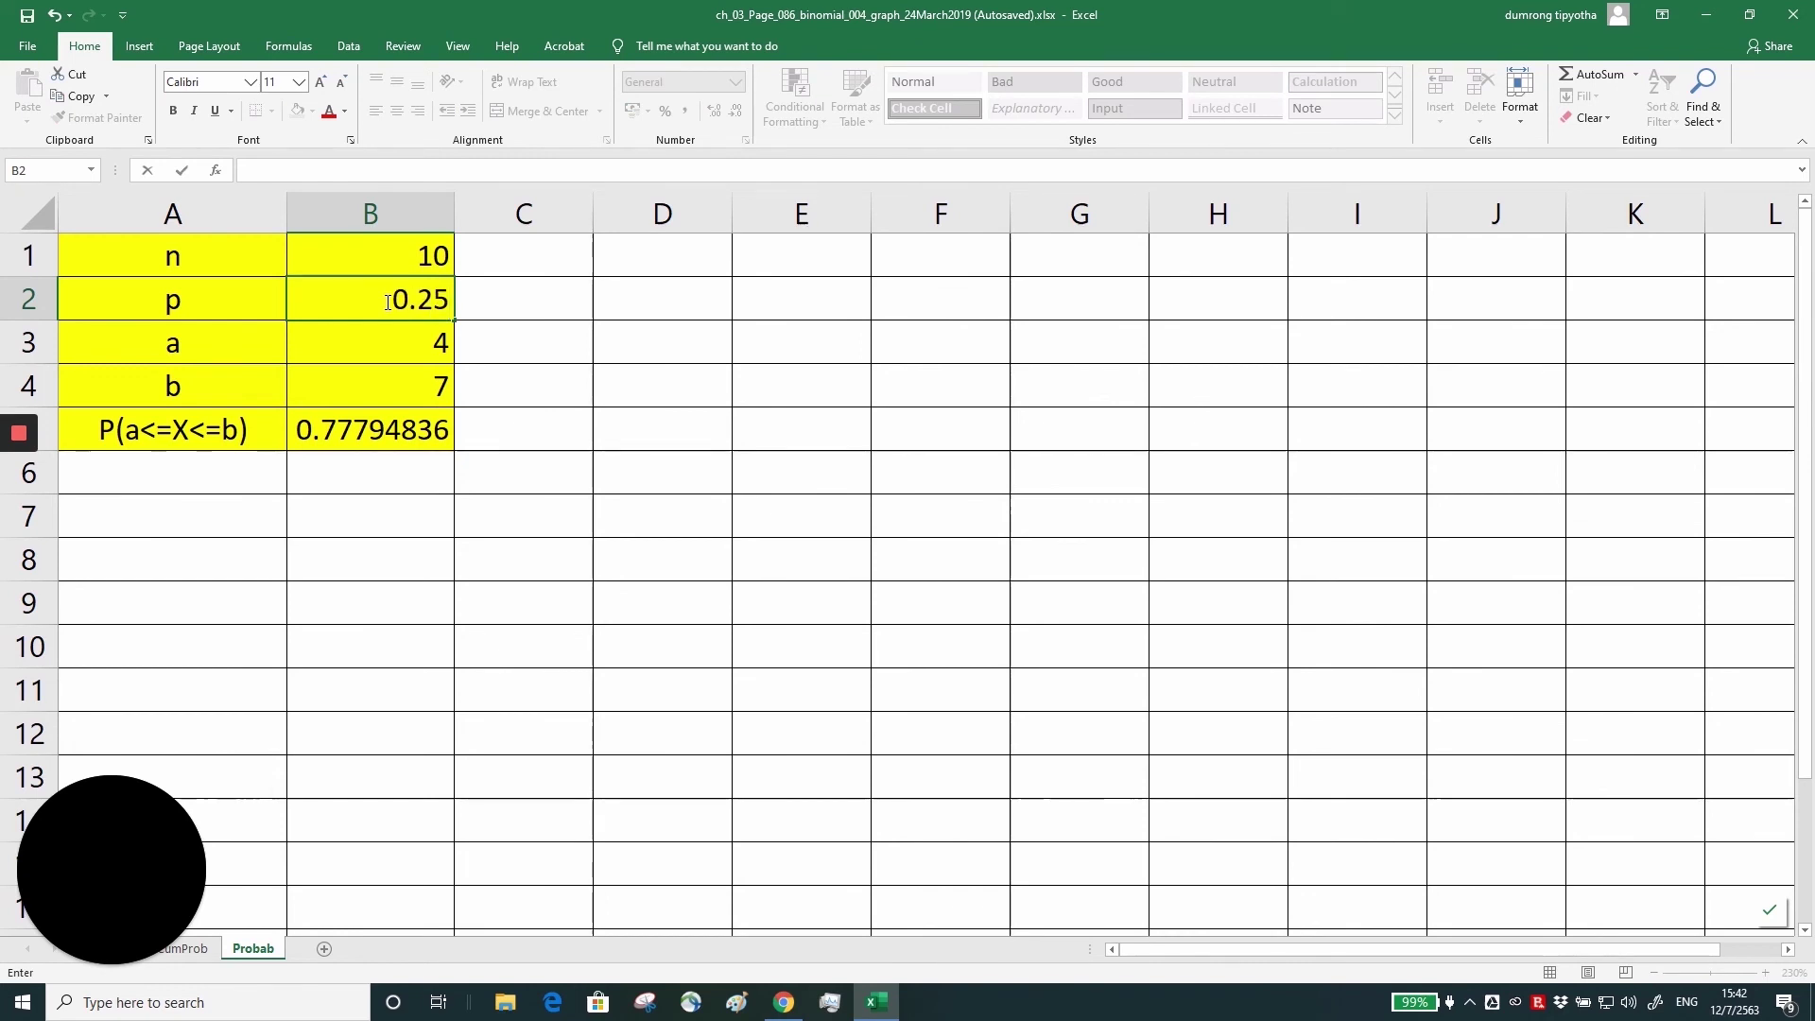
pyautogui.press('Return')
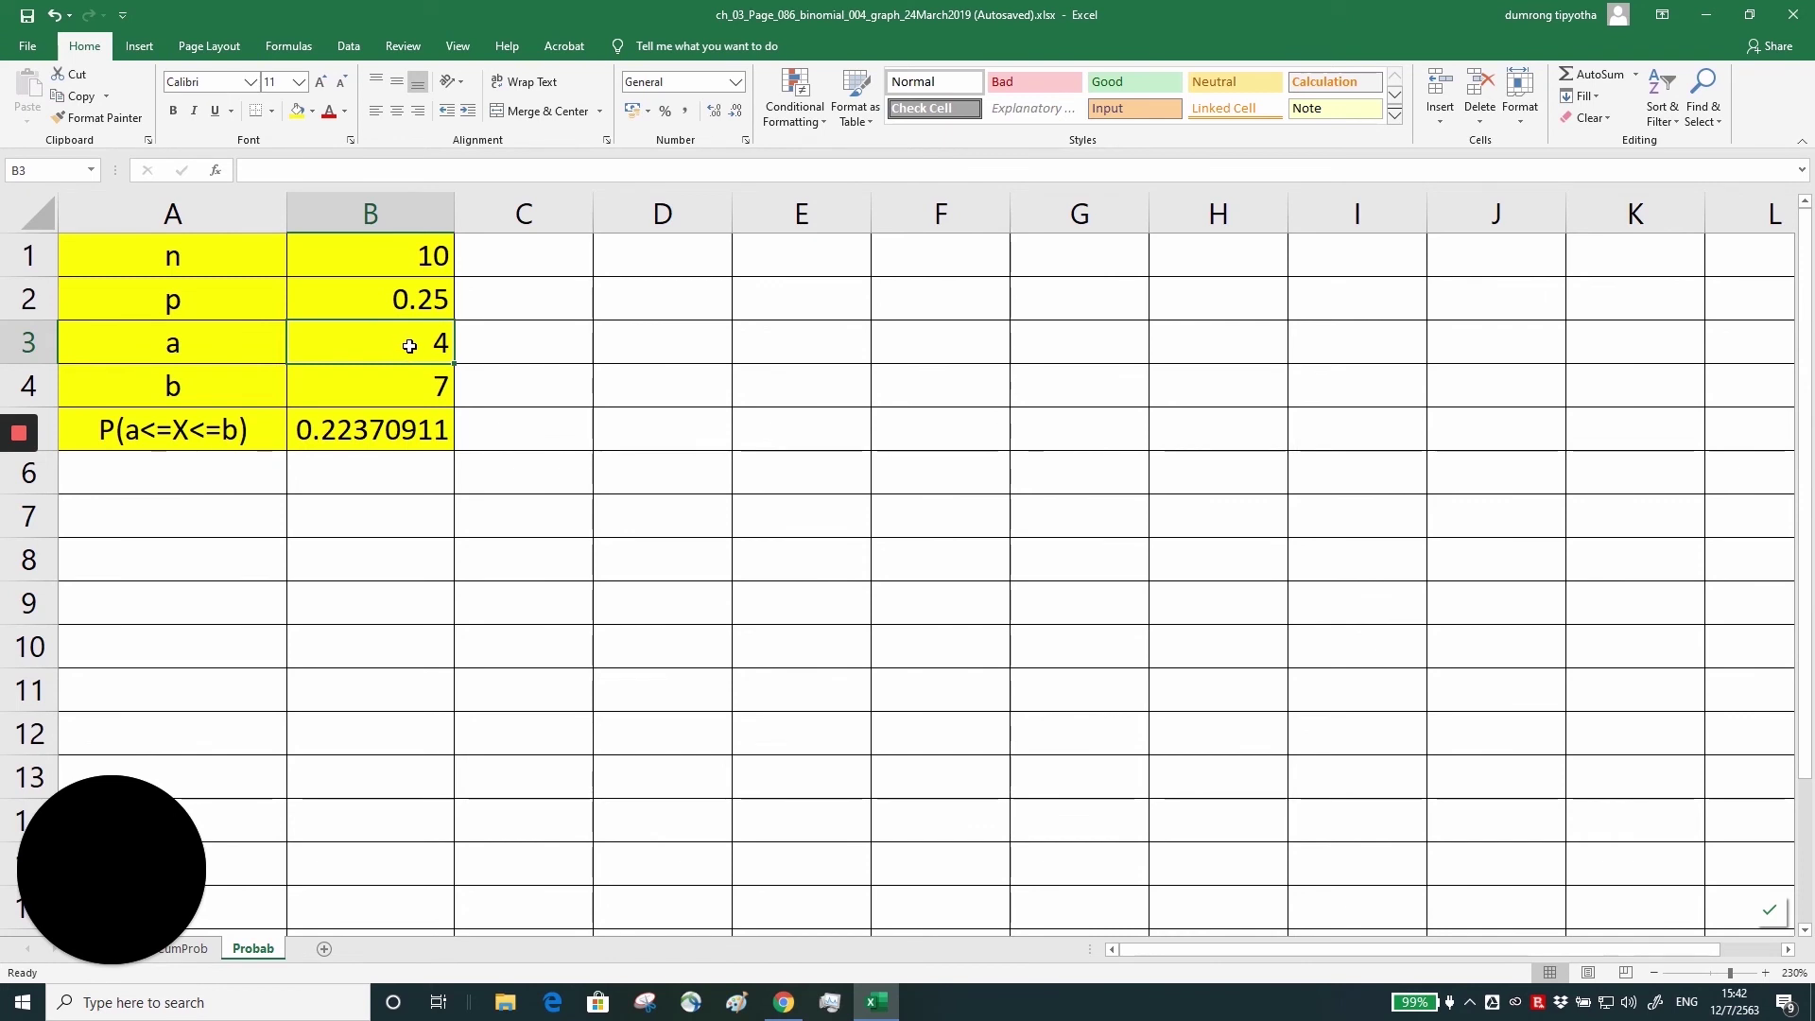
pyautogui.write('1')
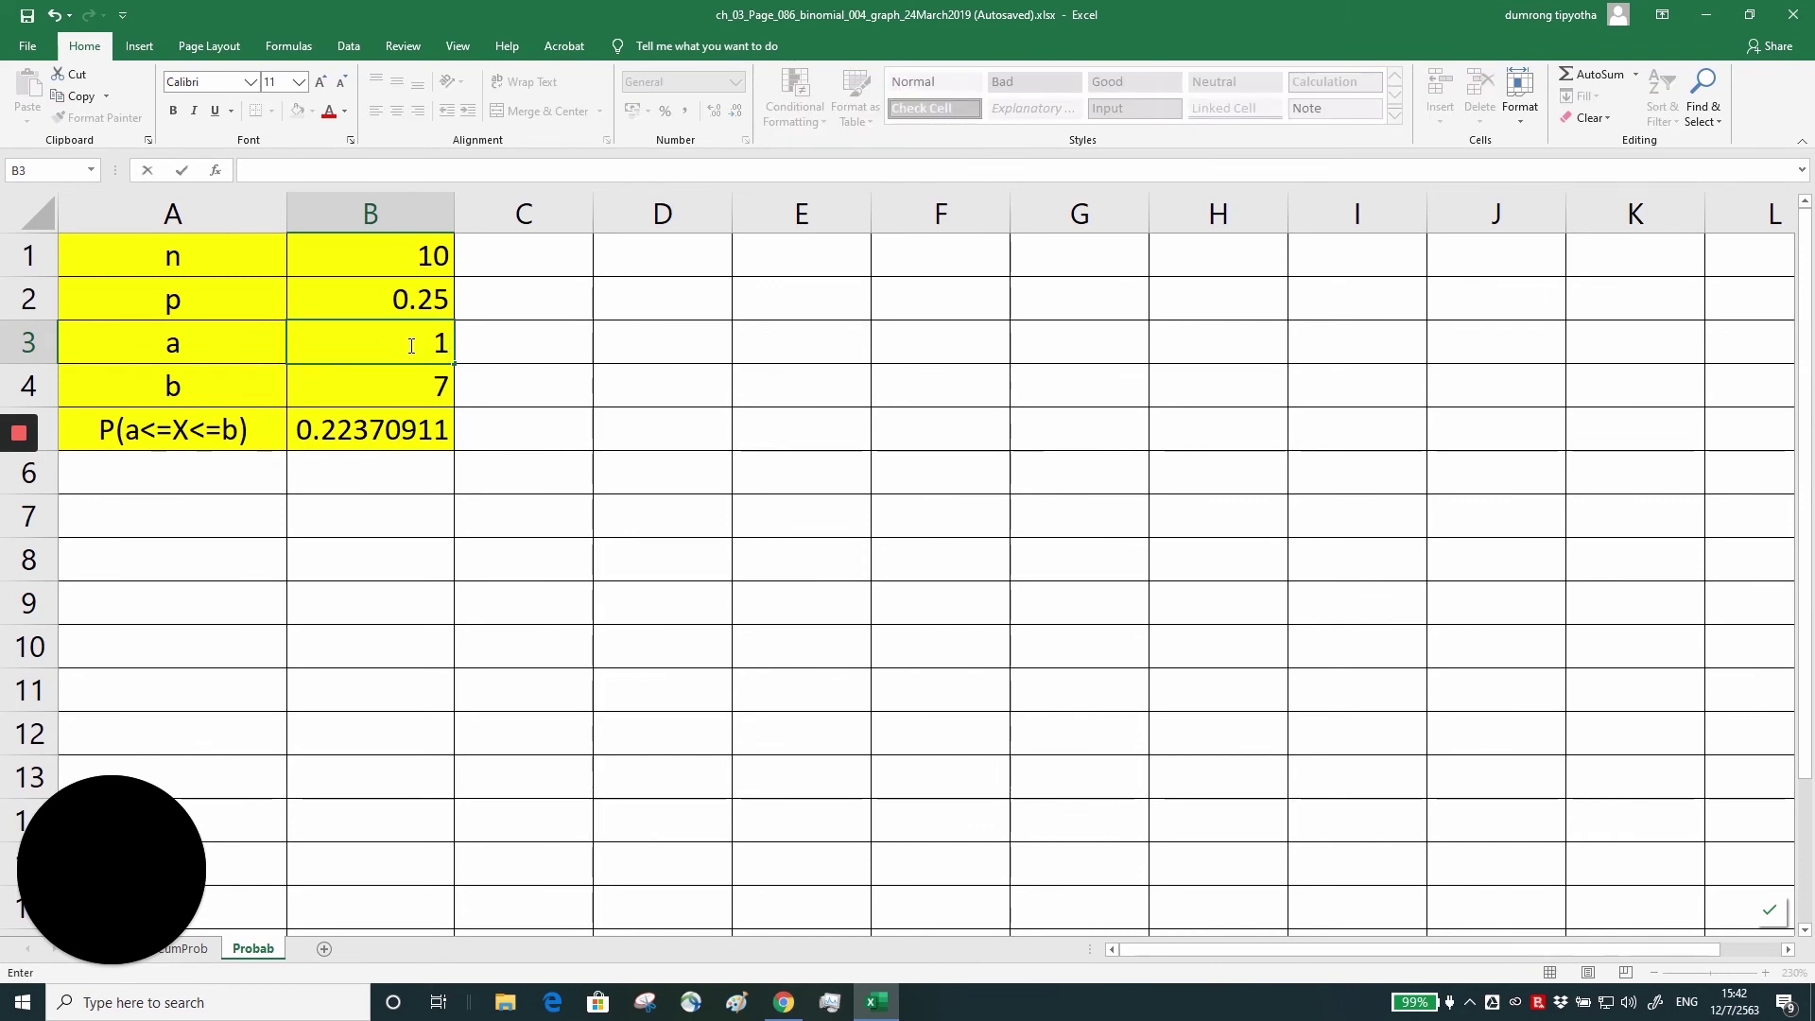
pyautogui.click(402, 384)
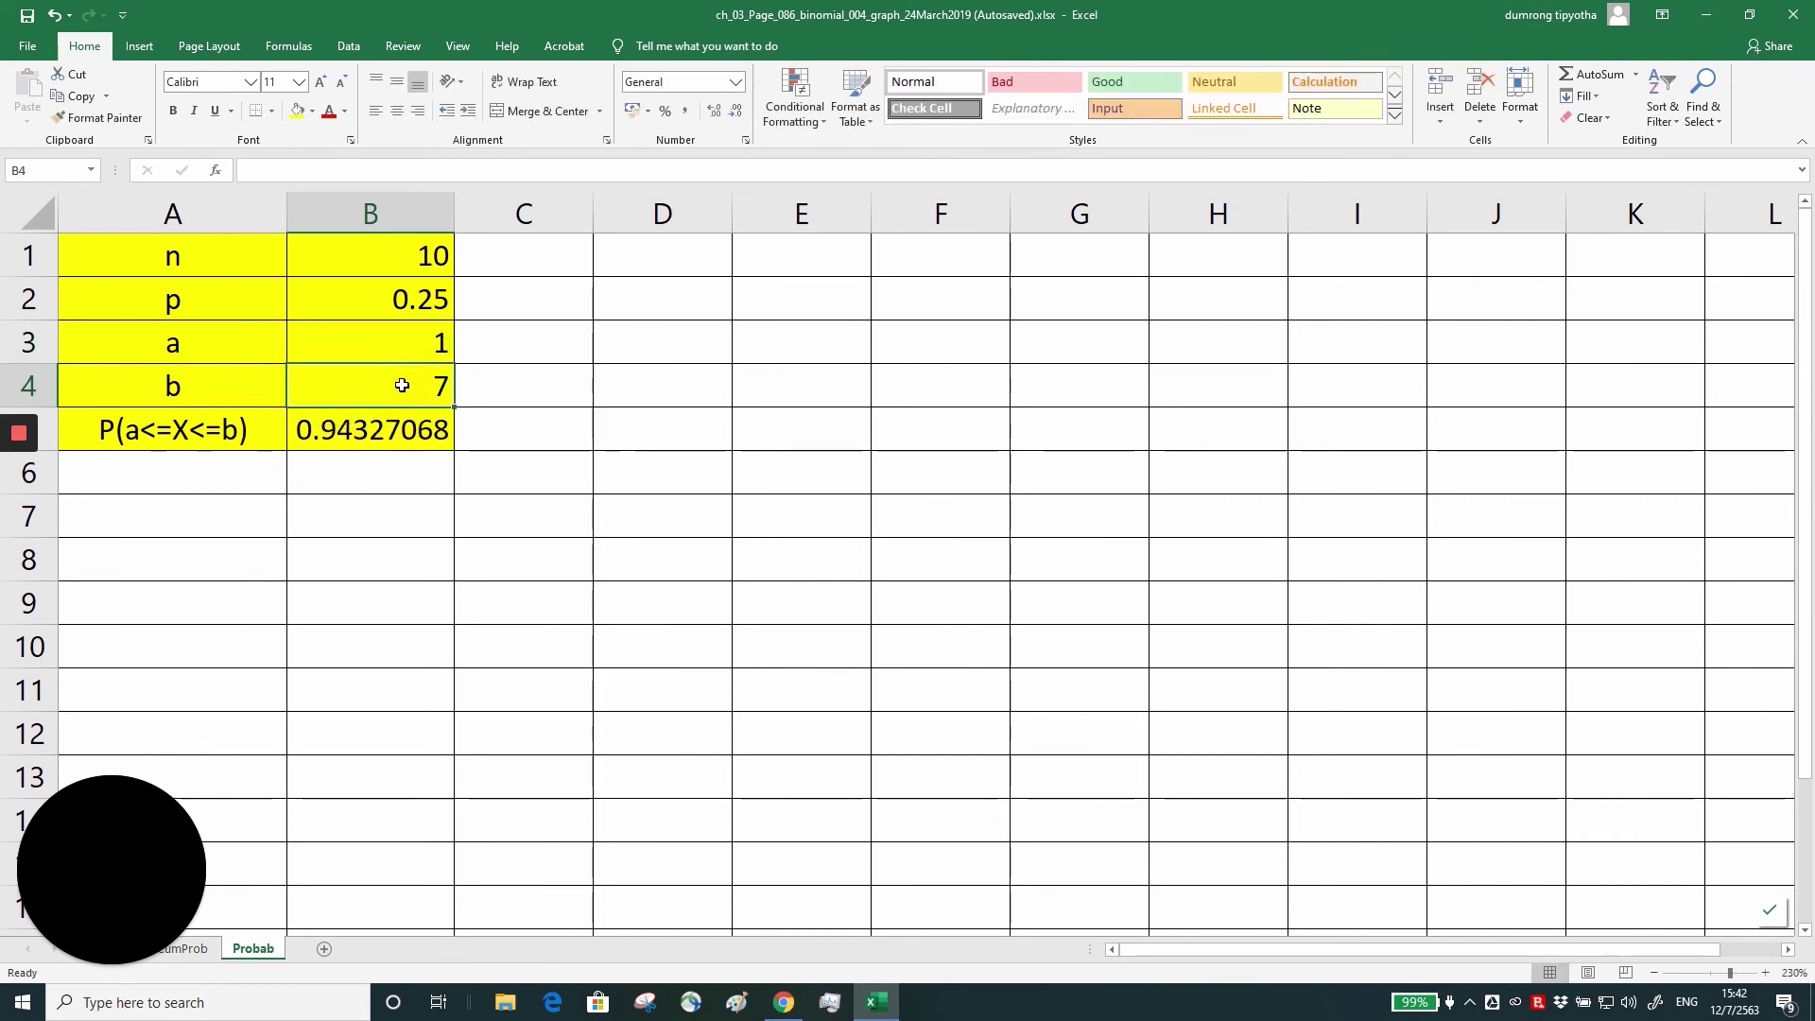
pyautogui.write('2')
pyautogui.press('Return')
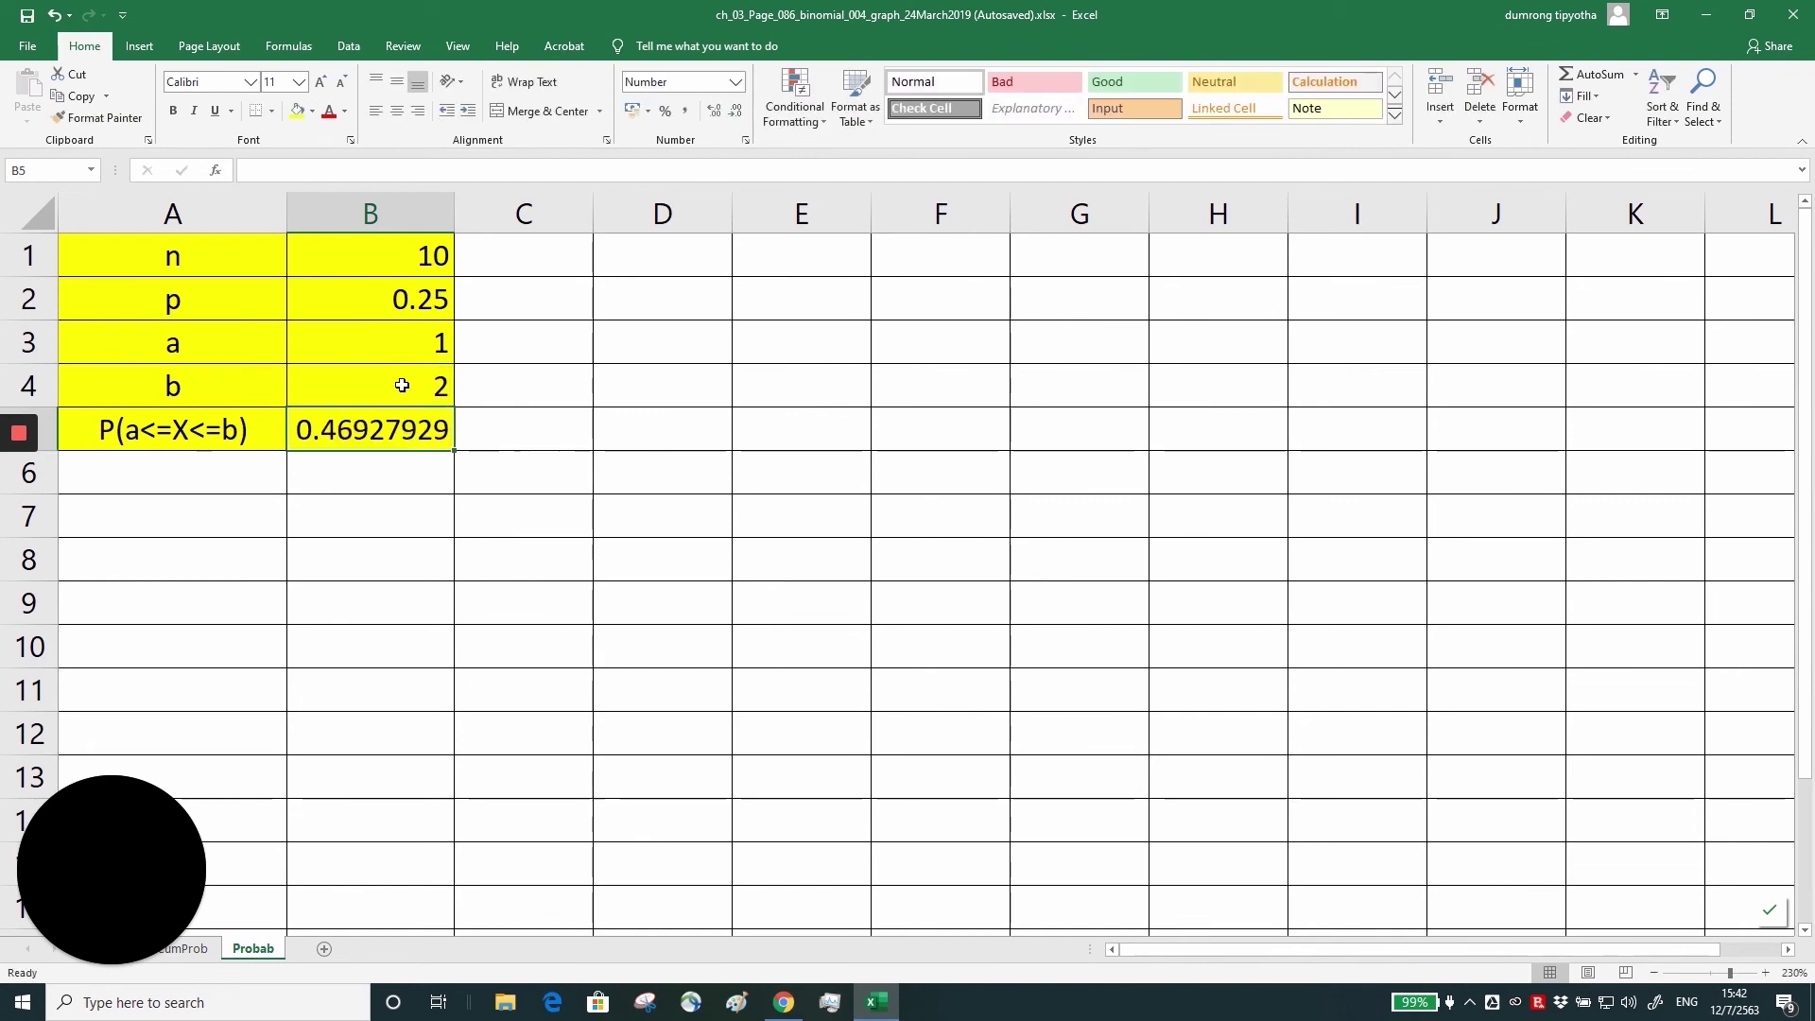
# Review the n, p, a and b inputs in B1:B4 together with the P(a<=X<=b) result in B5.
pyautogui.click(386, 257)
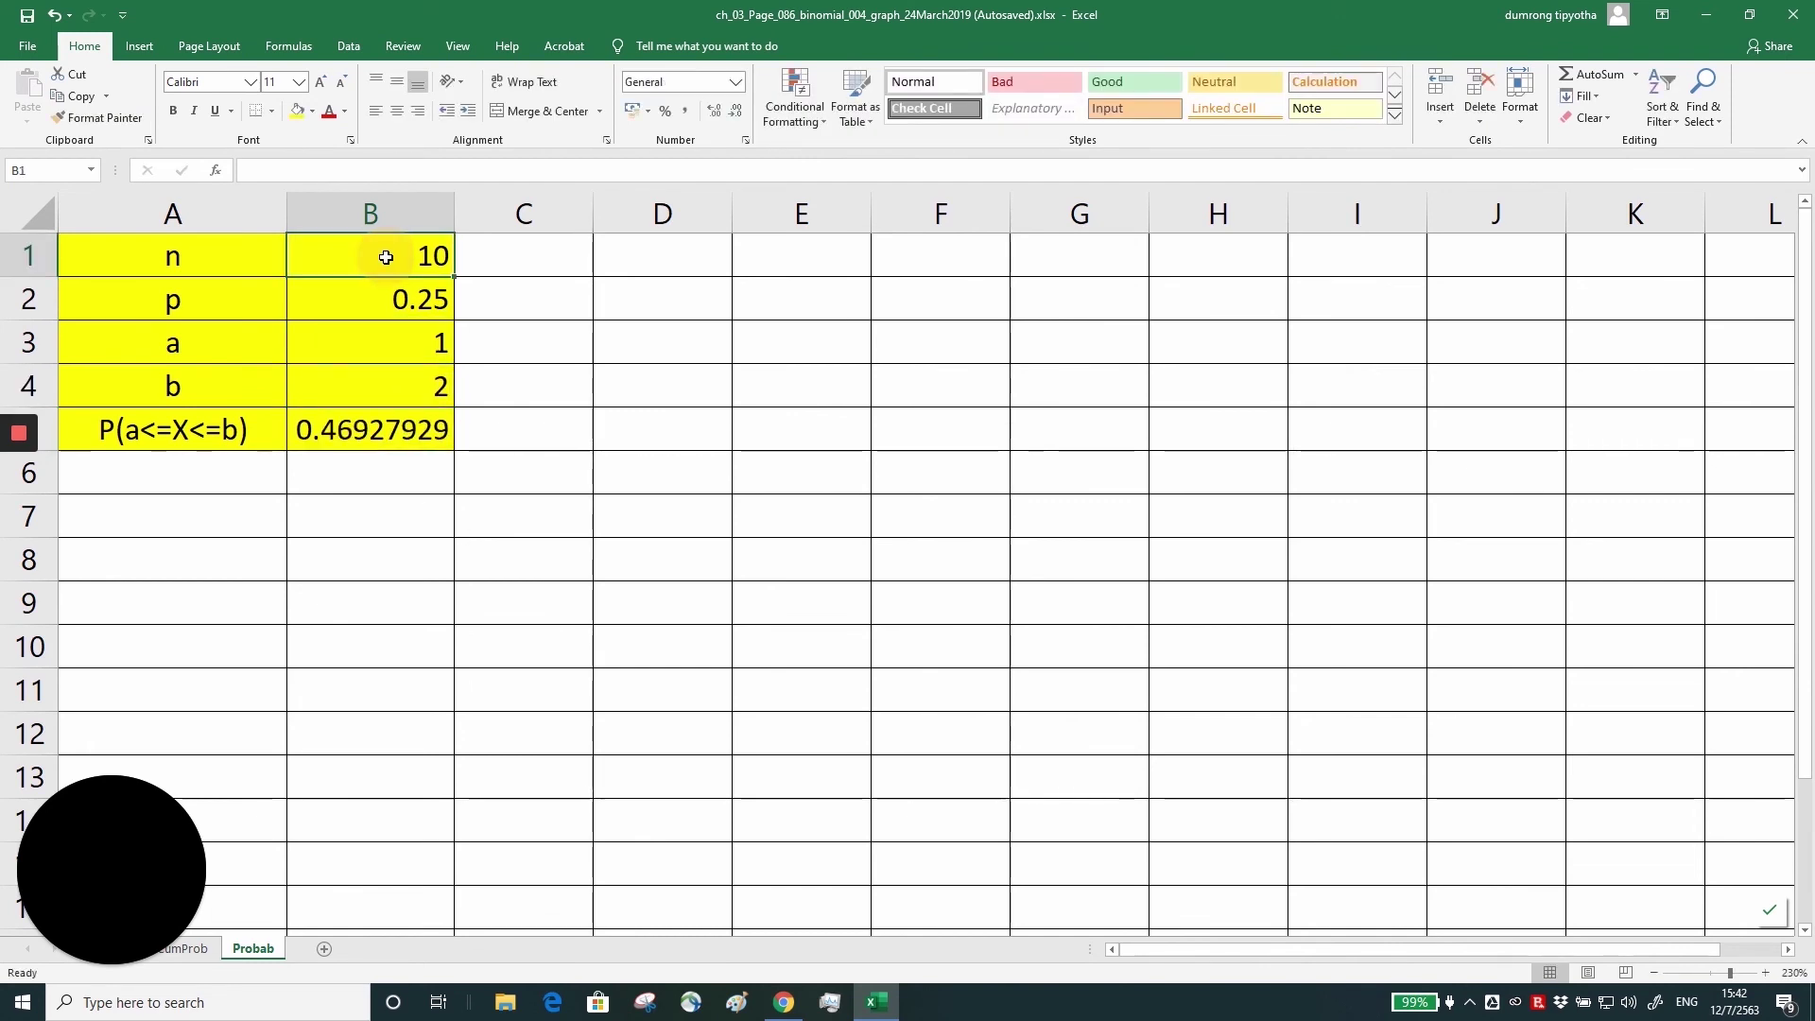
pyautogui.click(399, 305)
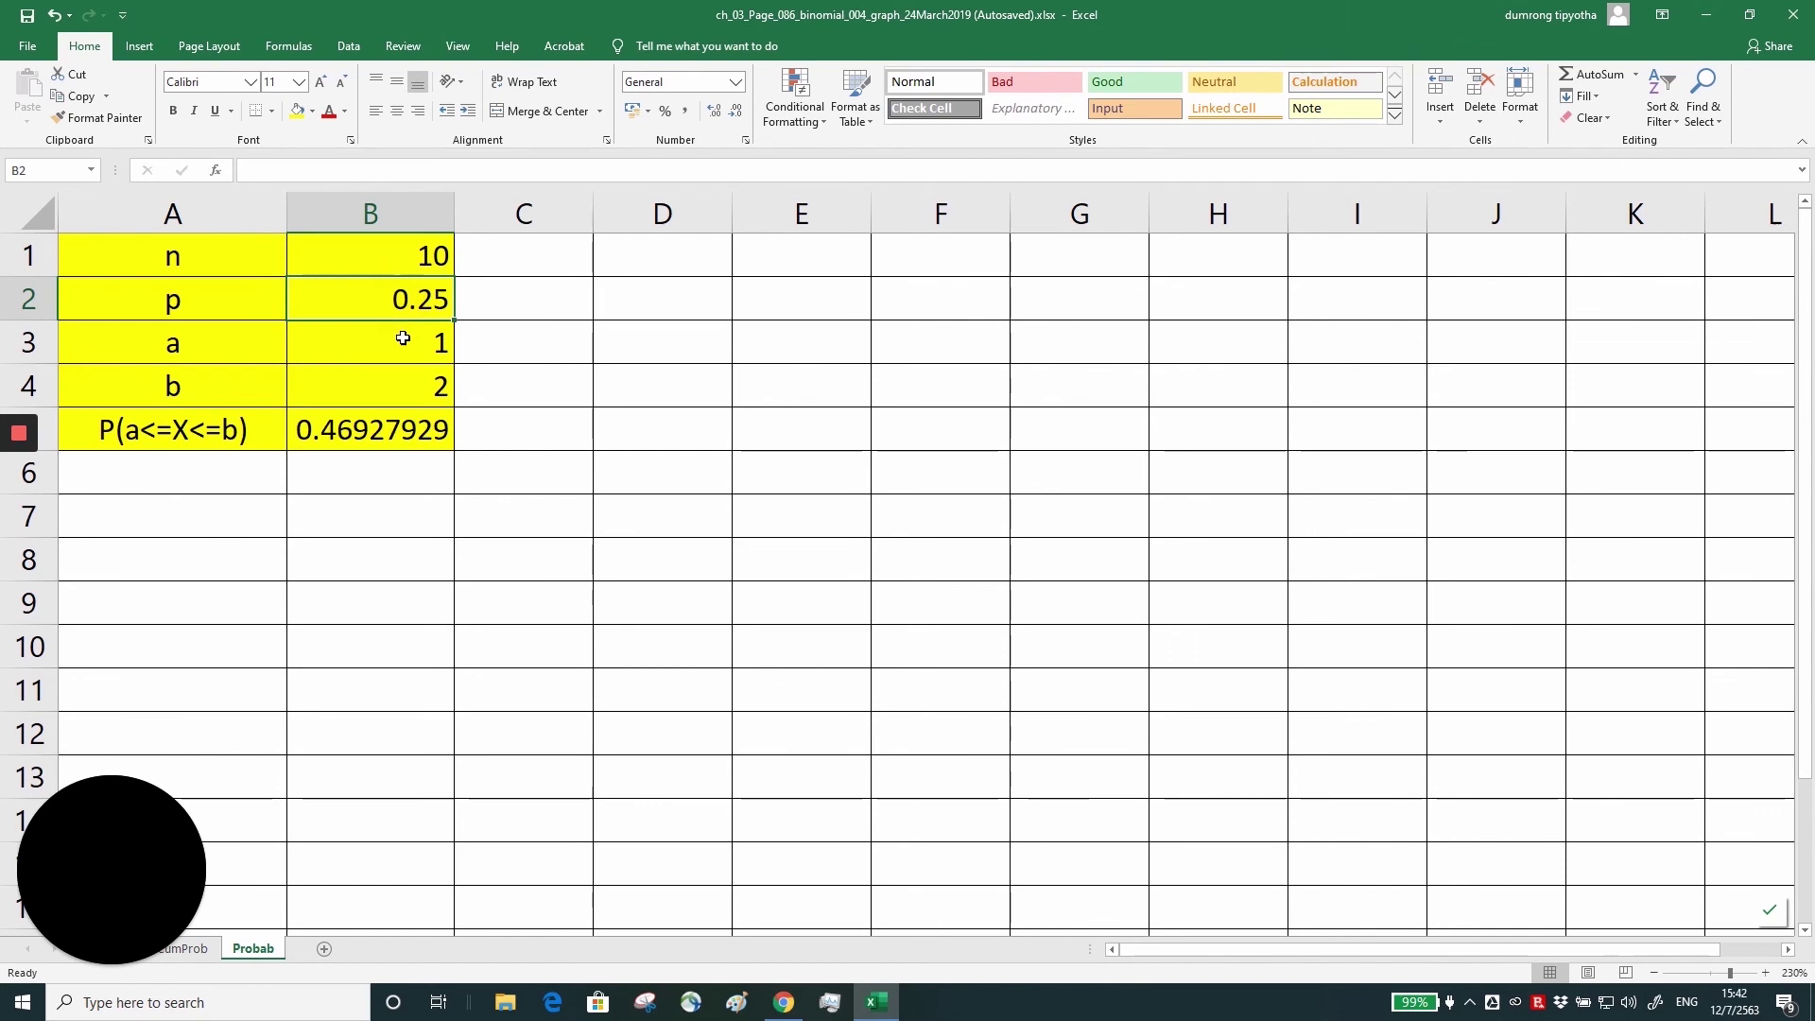
pyautogui.click(401, 338)
pyautogui.click(410, 384)
pyautogui.click(406, 427)
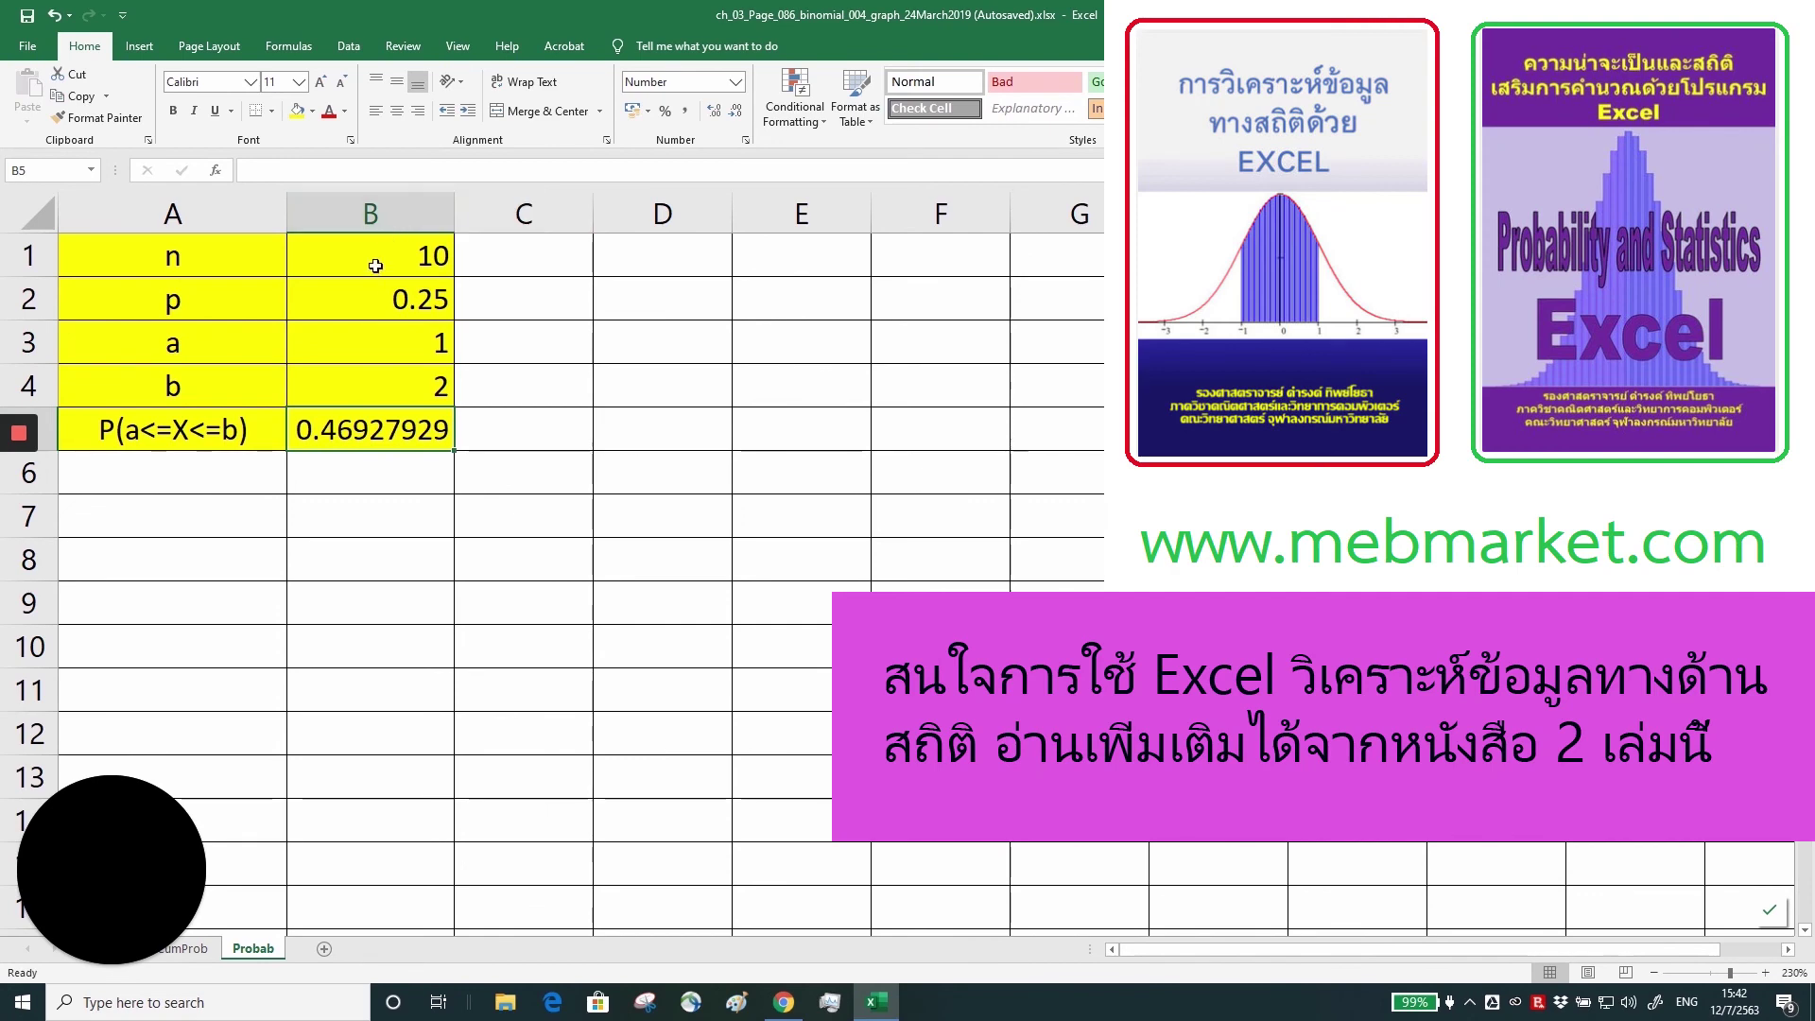
pyautogui.click(375, 256)
pyautogui.click(370, 312)
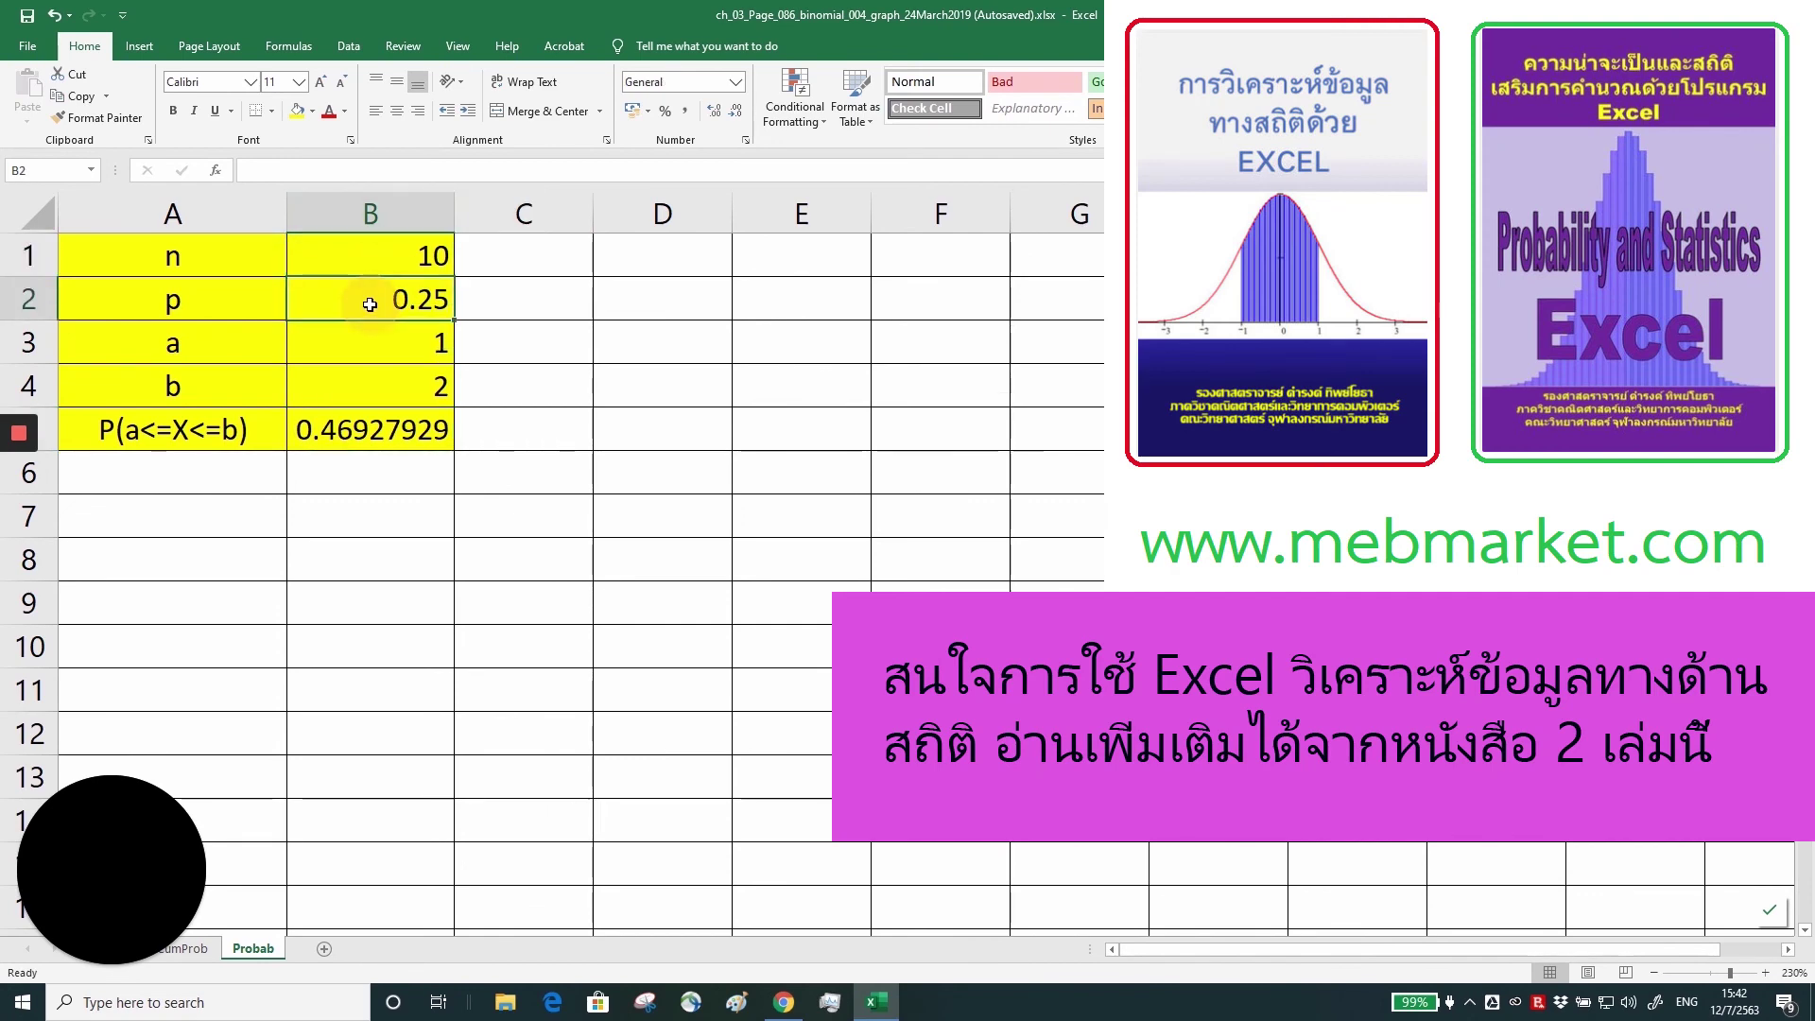
pyautogui.click(372, 346)
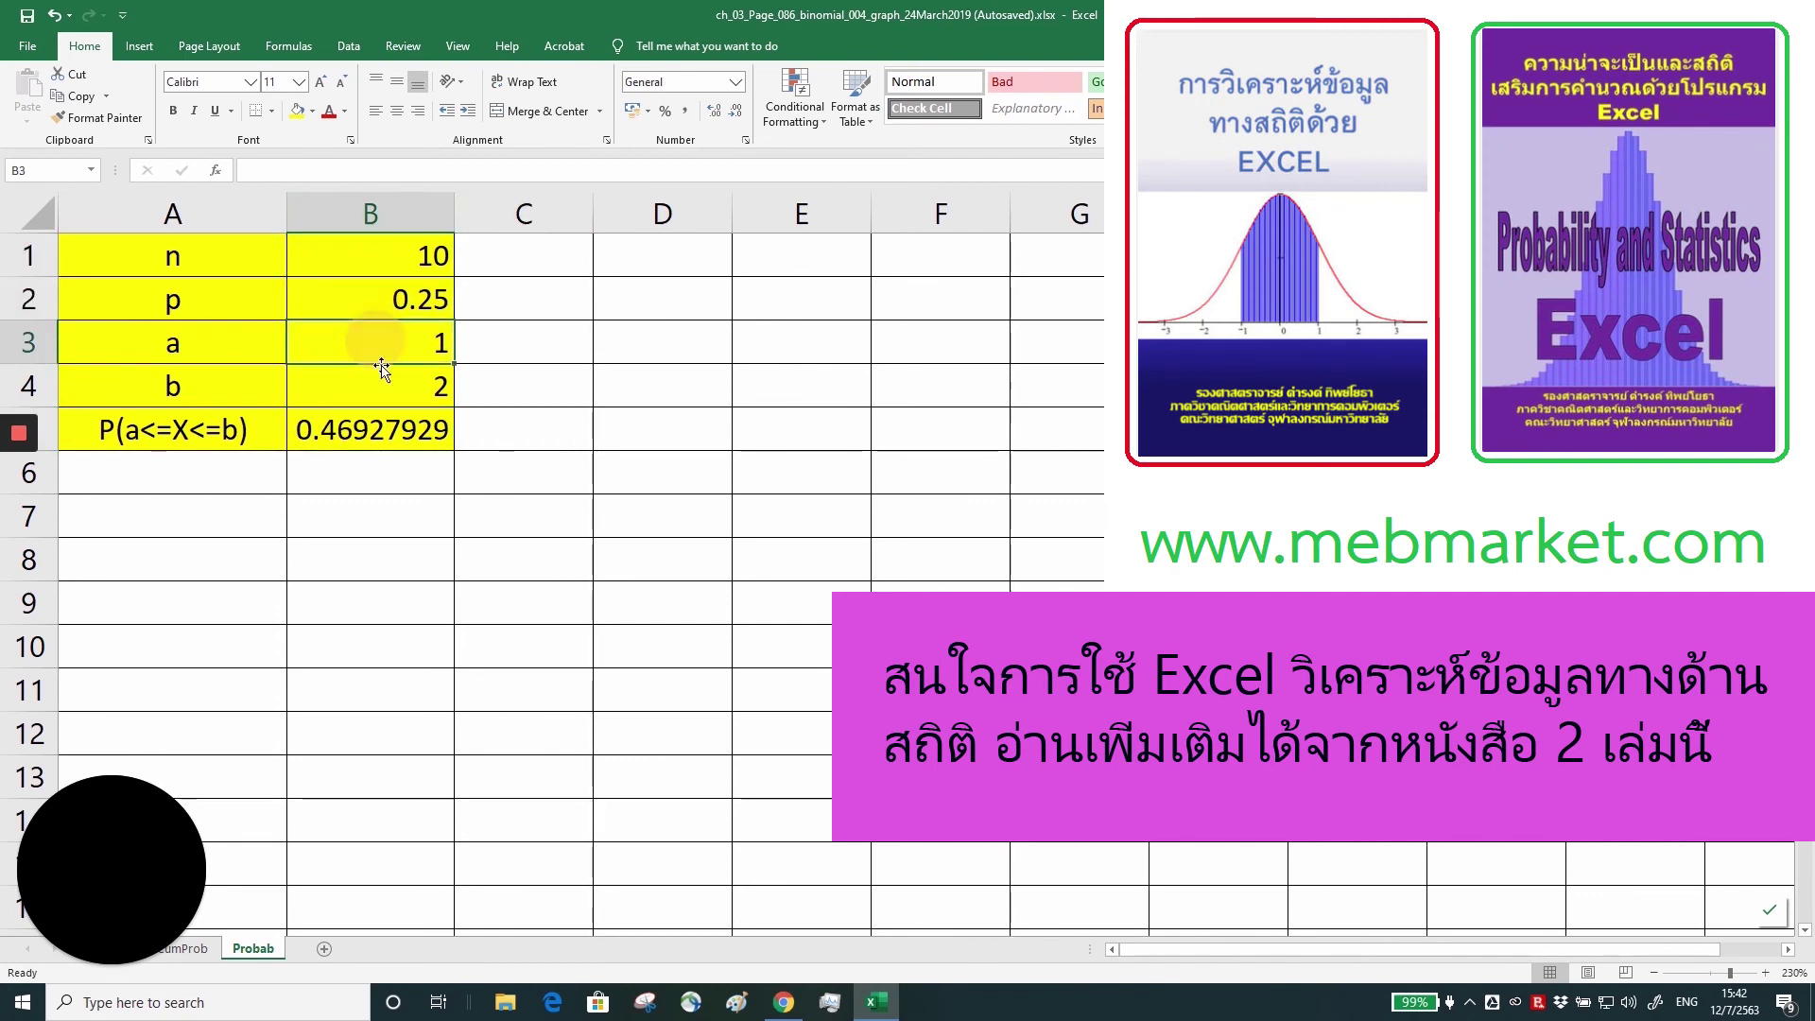
pyautogui.click(370, 388)
pyautogui.click(375, 432)
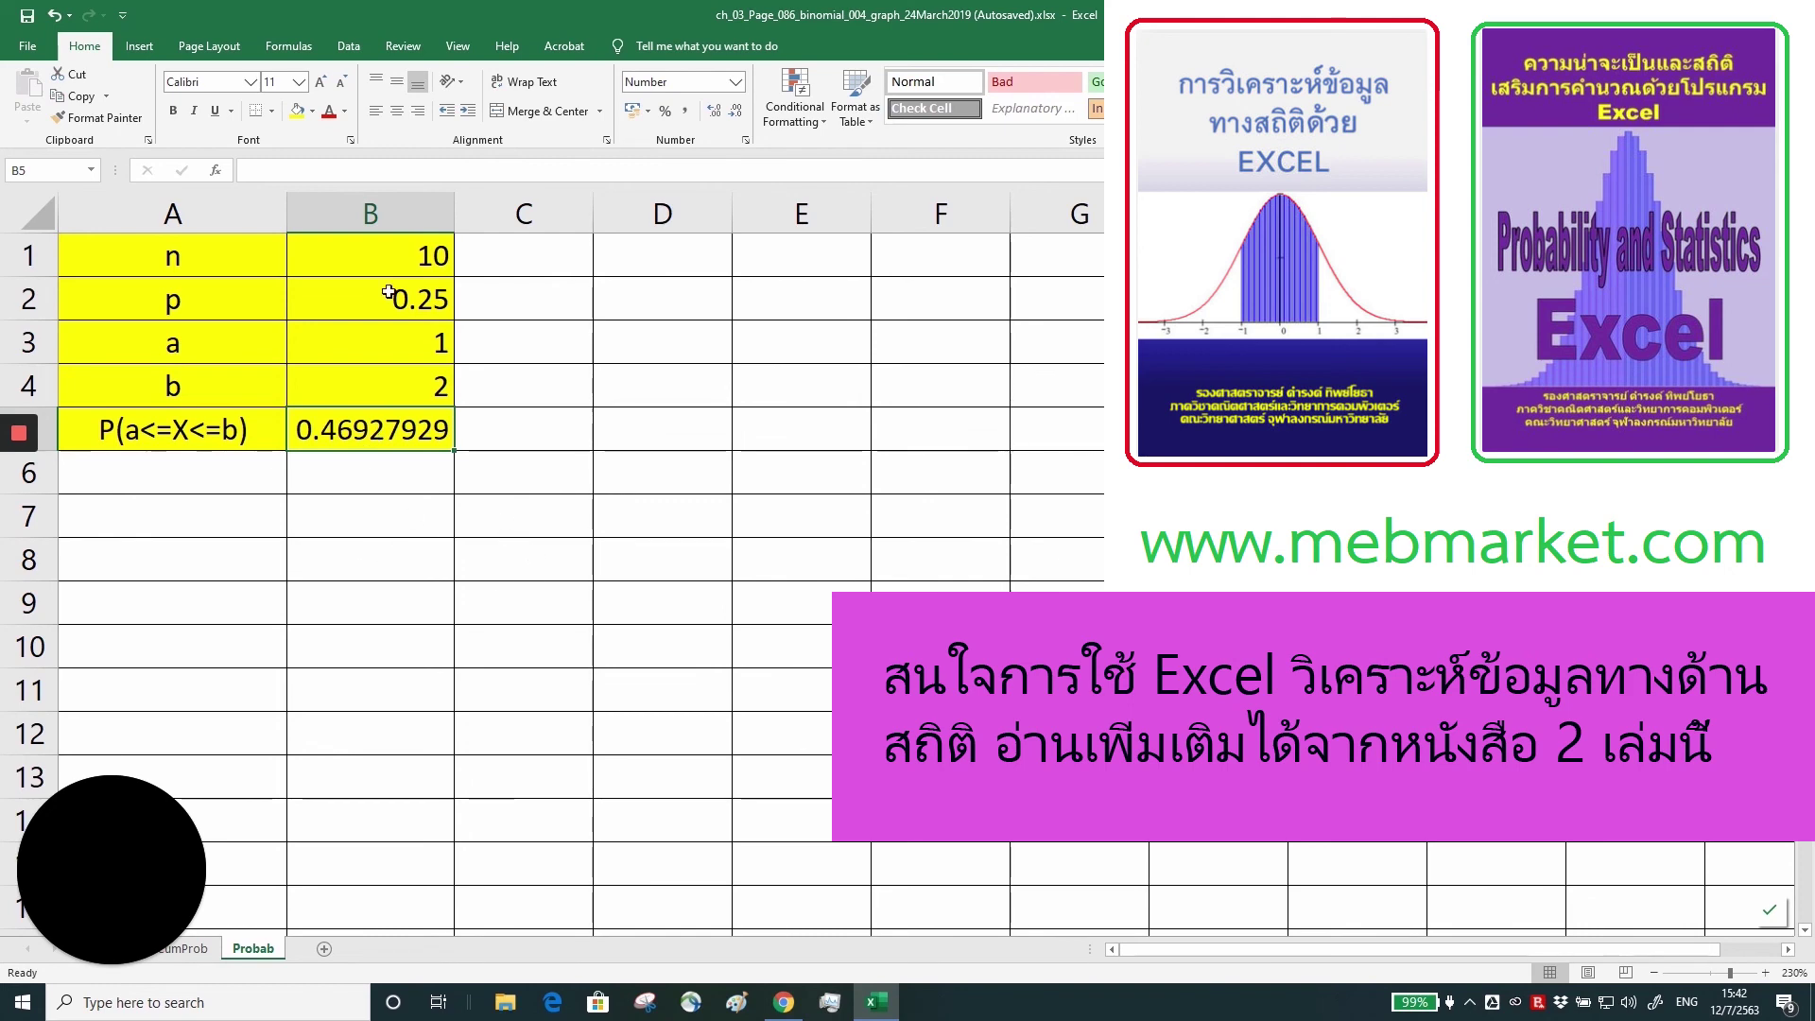
# Set p in B2 to 0.6 and the interval limits to a = 4 and b = 7 on the Probab sheet.
pyautogui.click(366, 258)
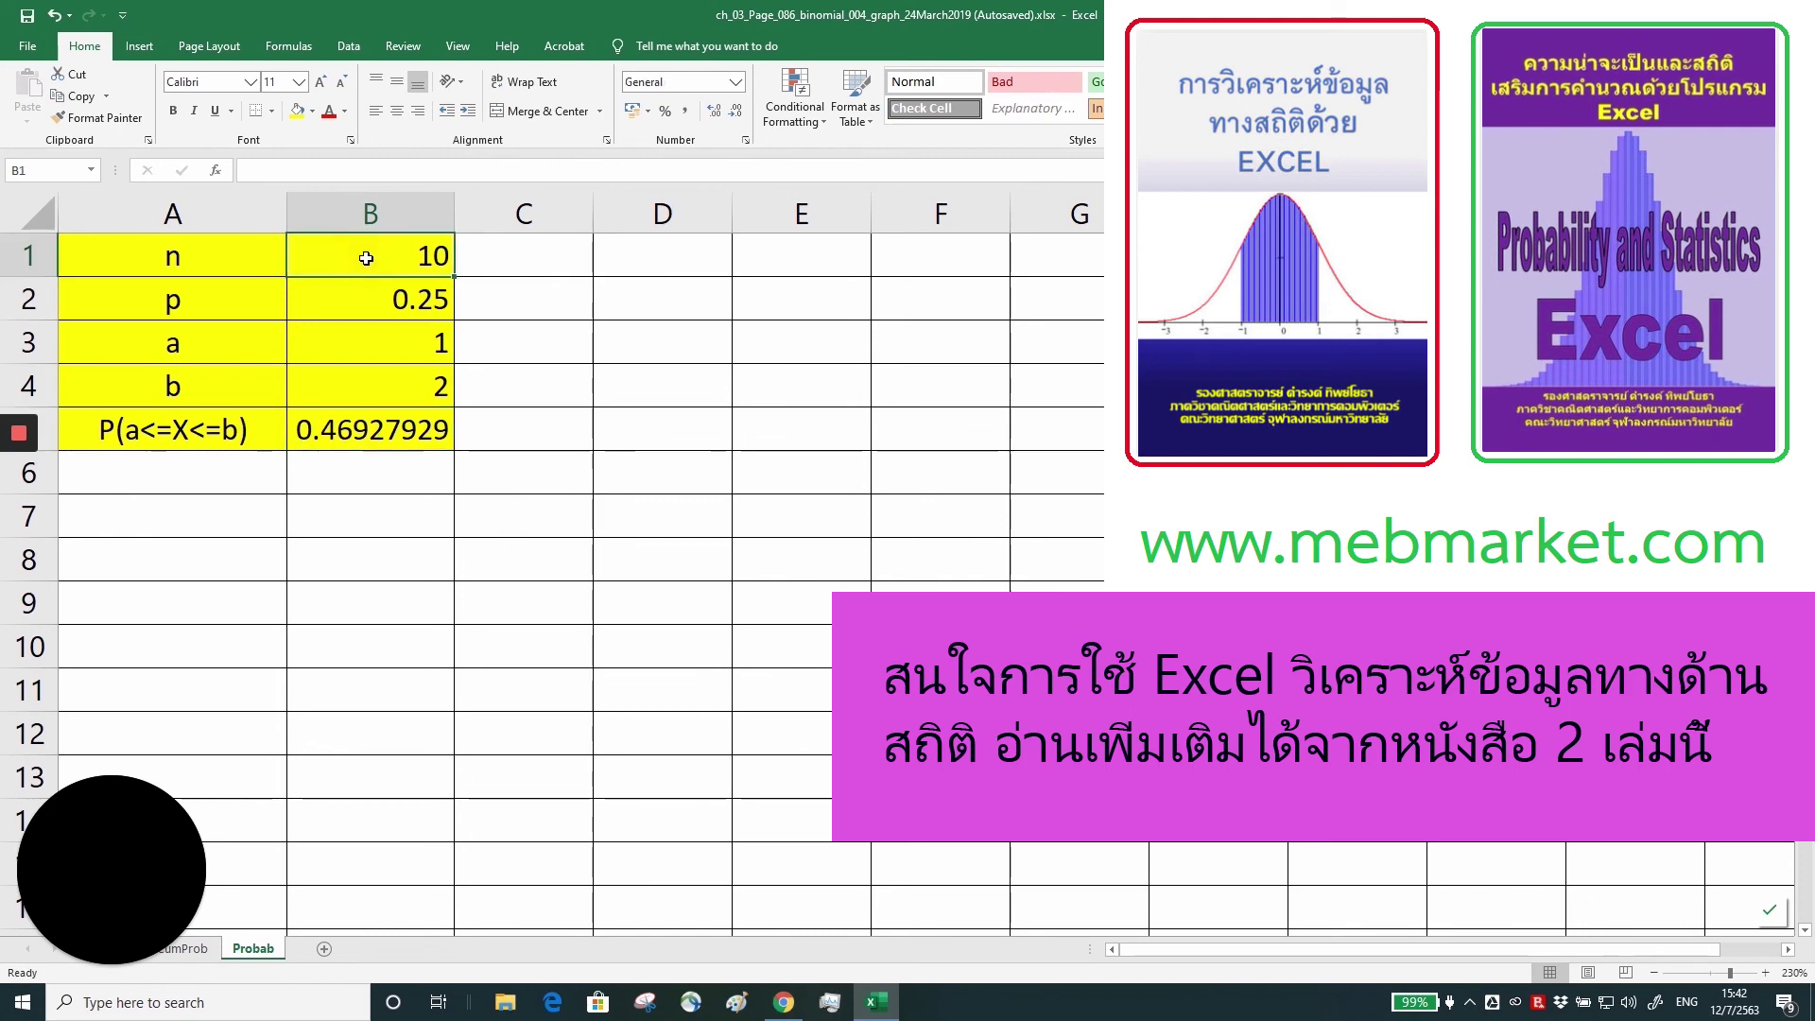
pyautogui.press('Return')
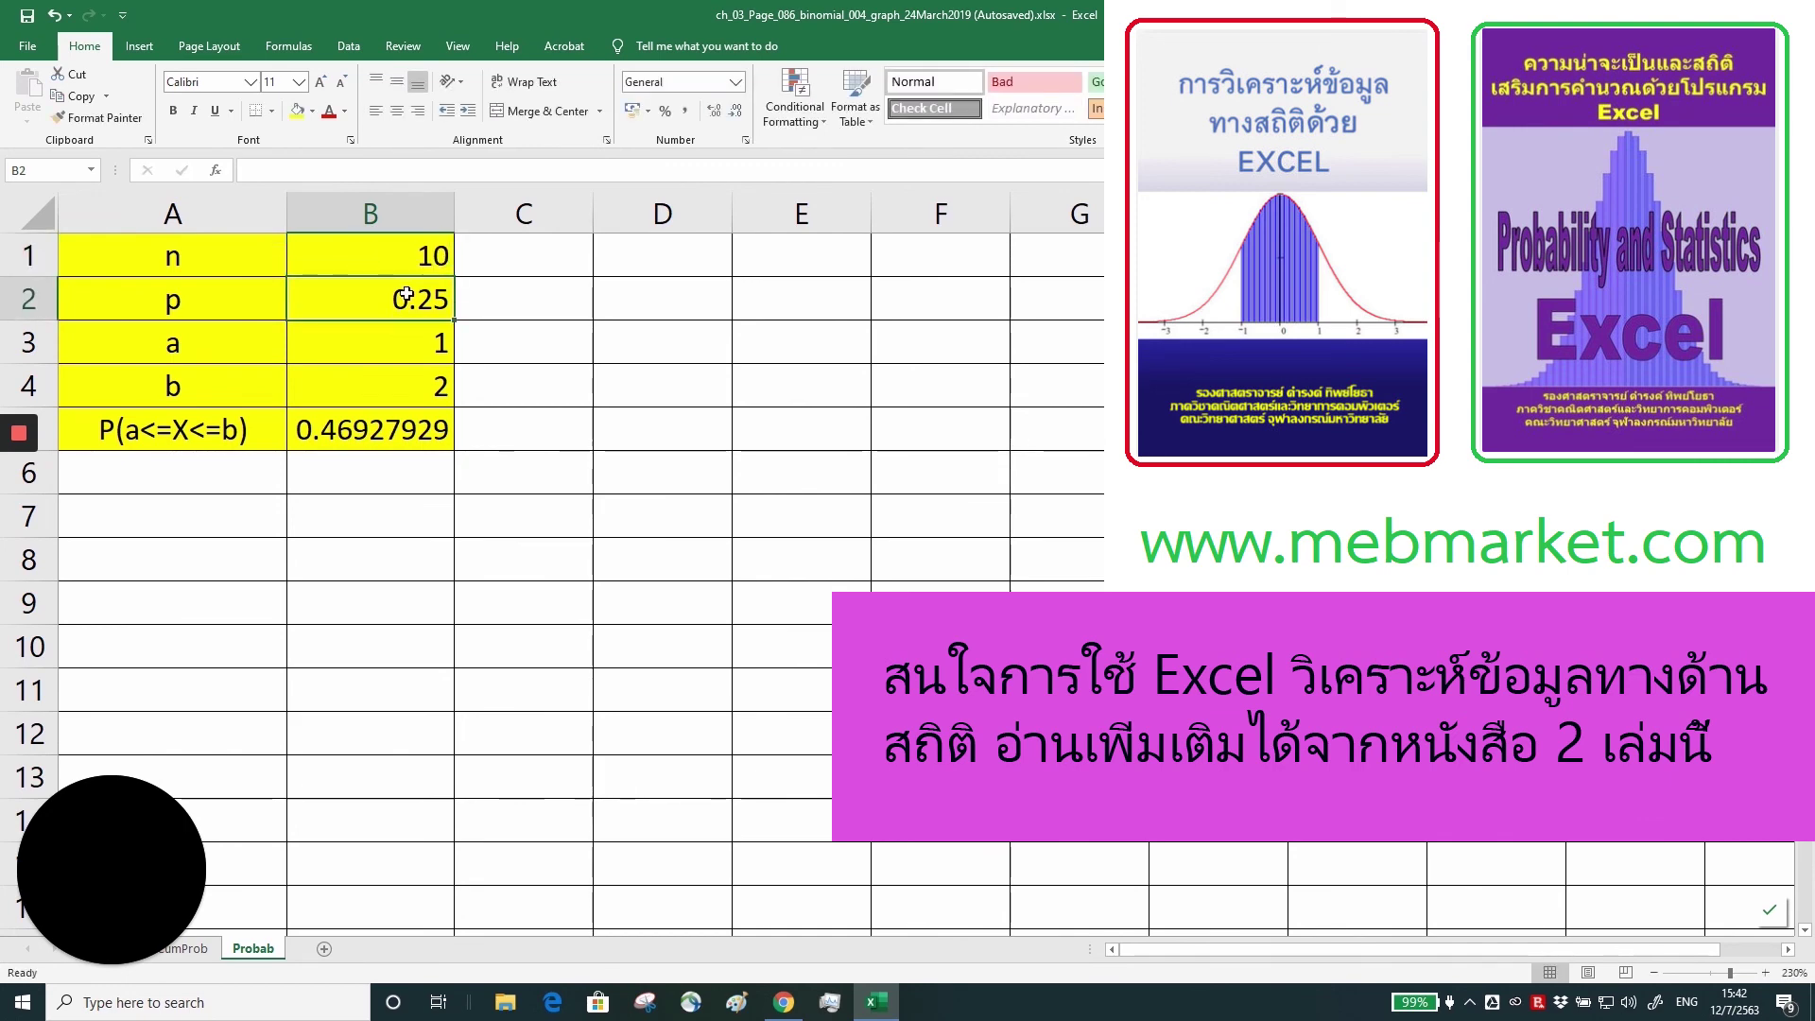
pyautogui.write('0.6')
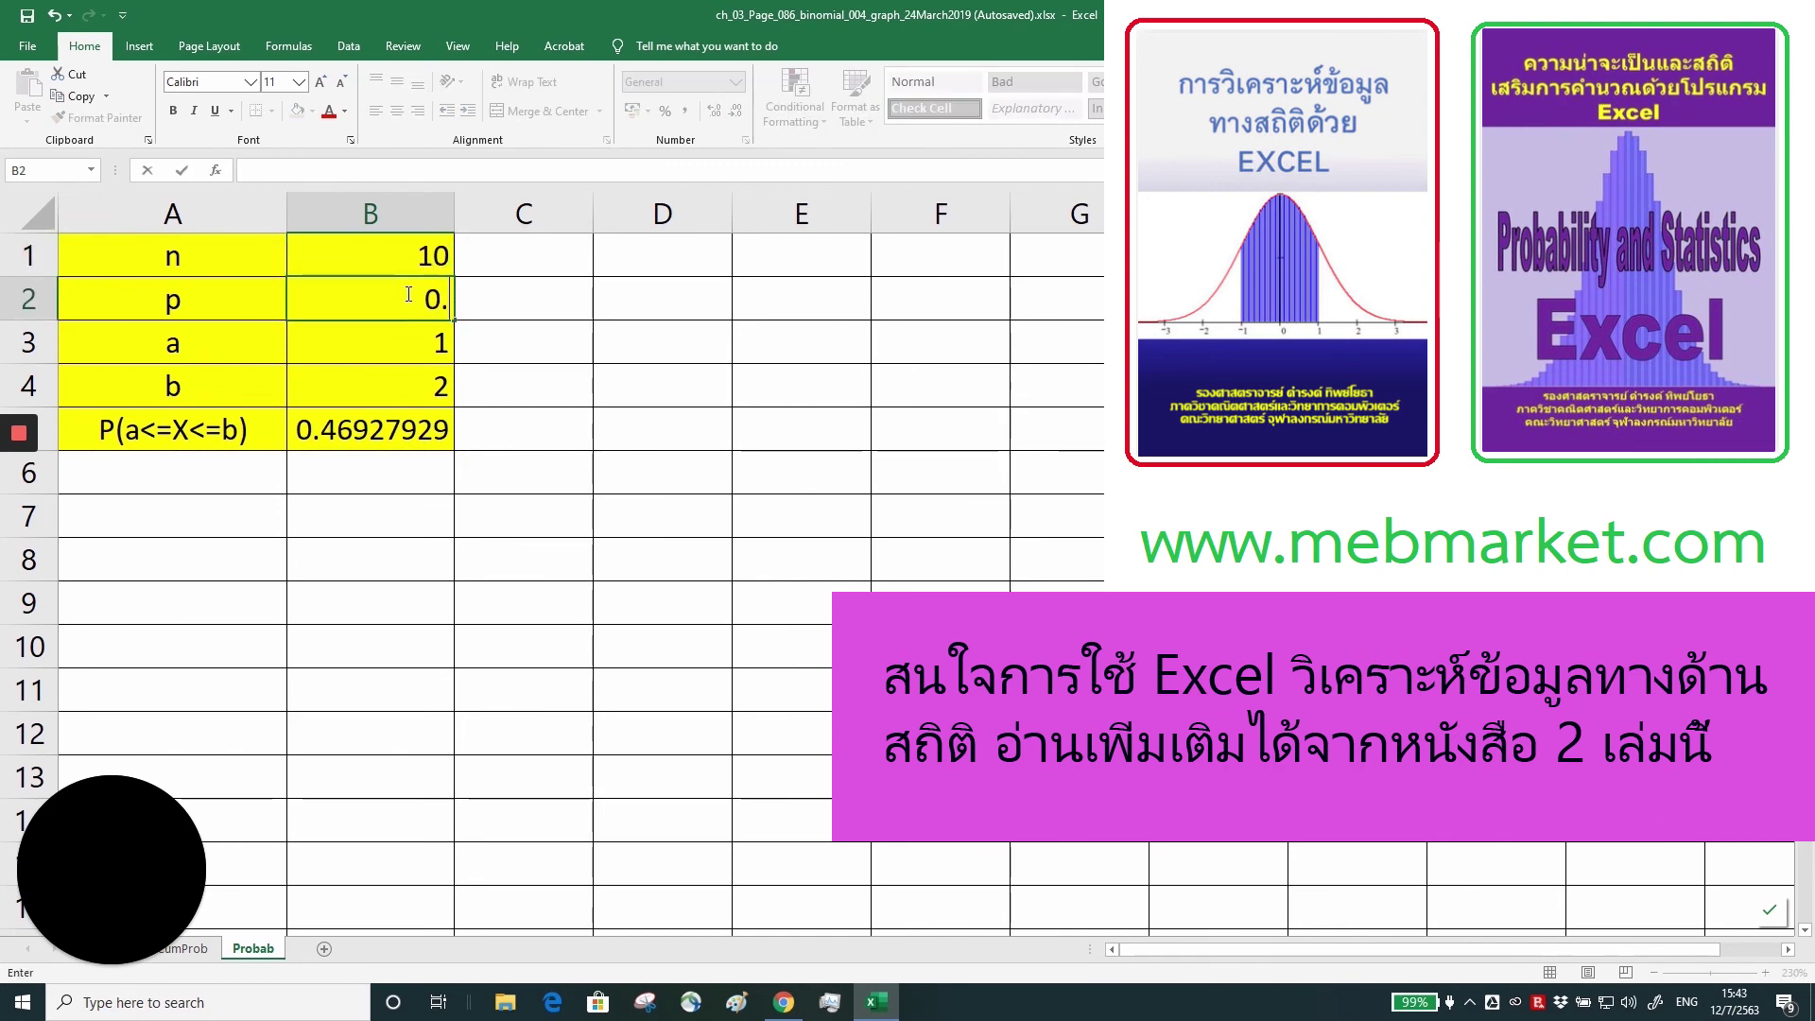
pyautogui.click(369, 344)
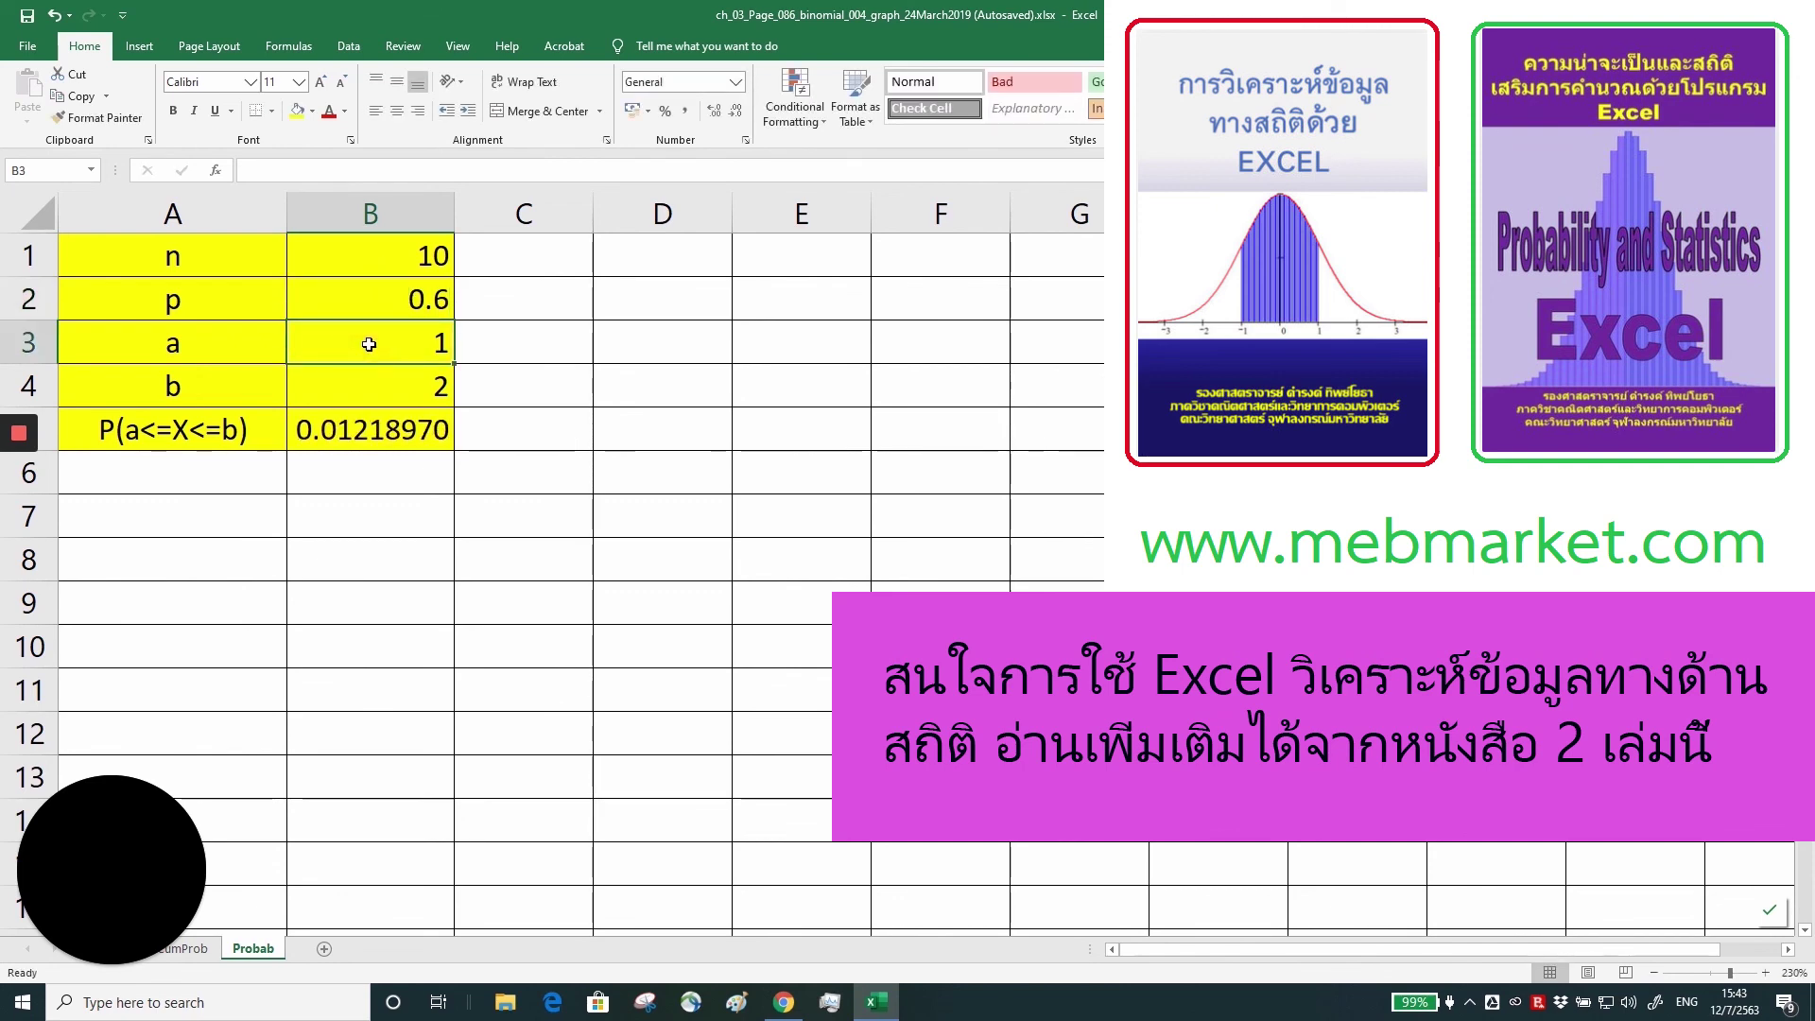
pyautogui.write('4')
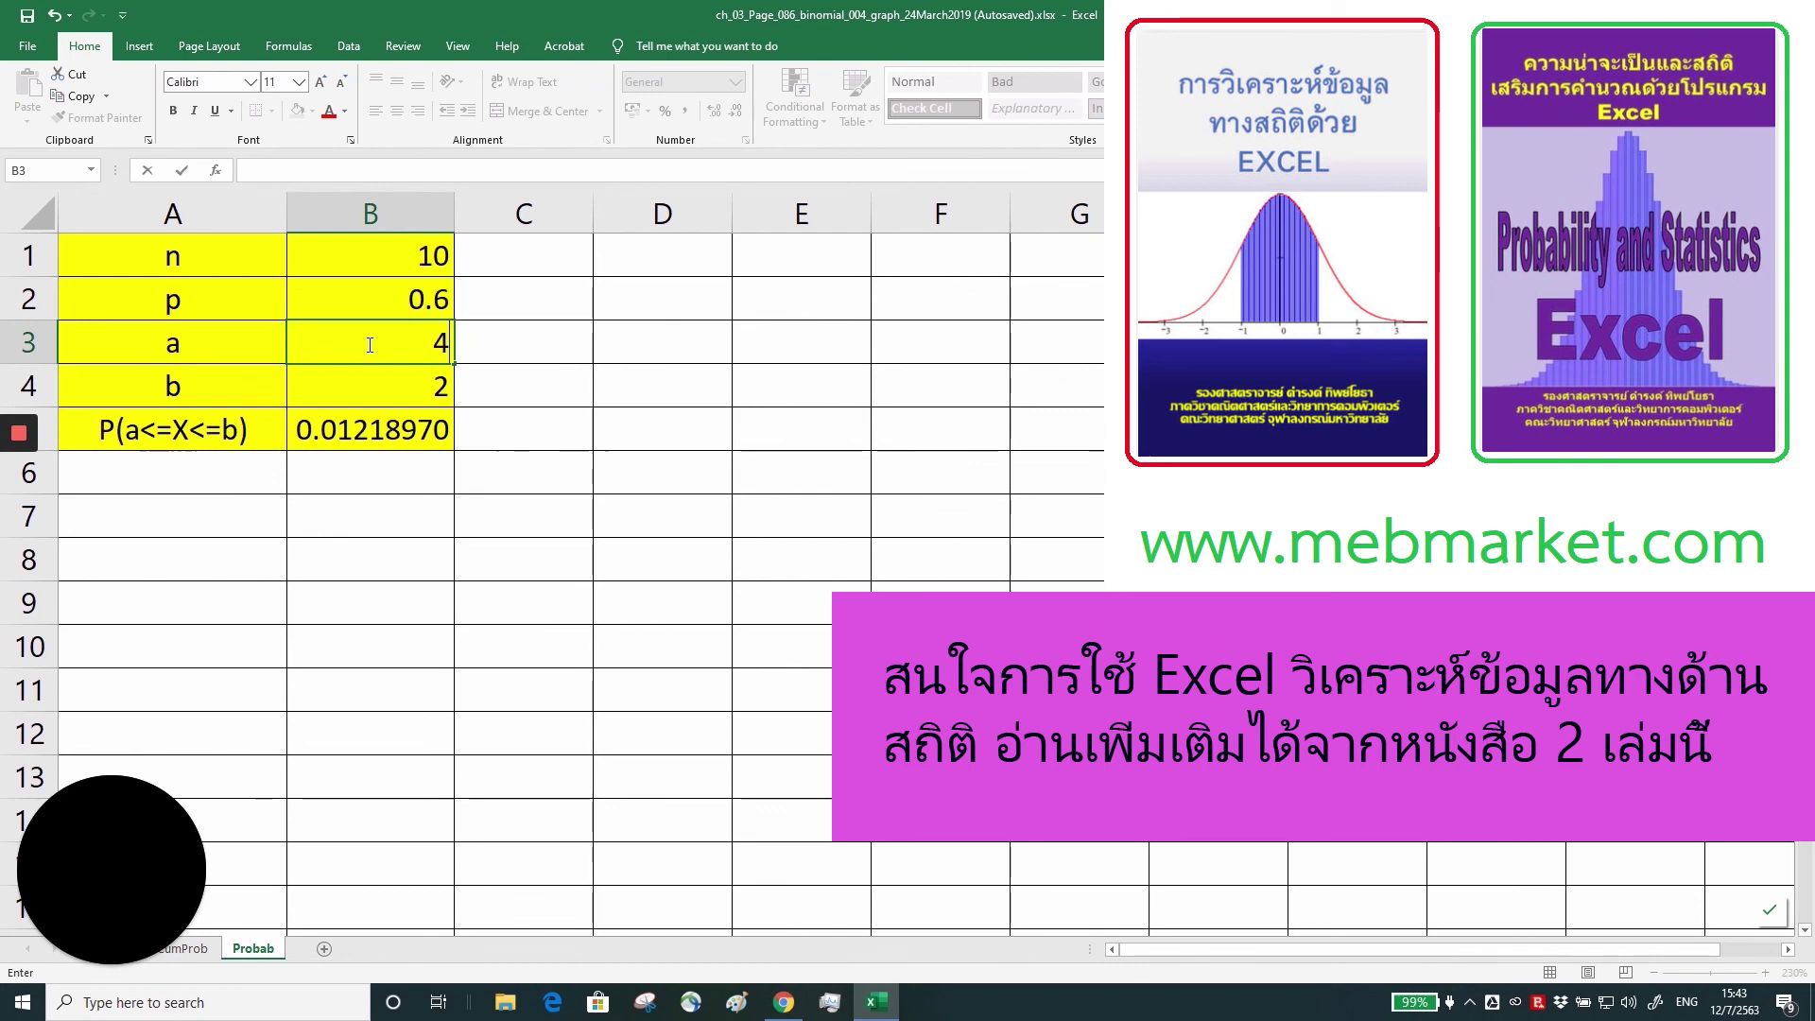
pyautogui.click(391, 393)
pyautogui.write('7')
pyautogui.press('Return')
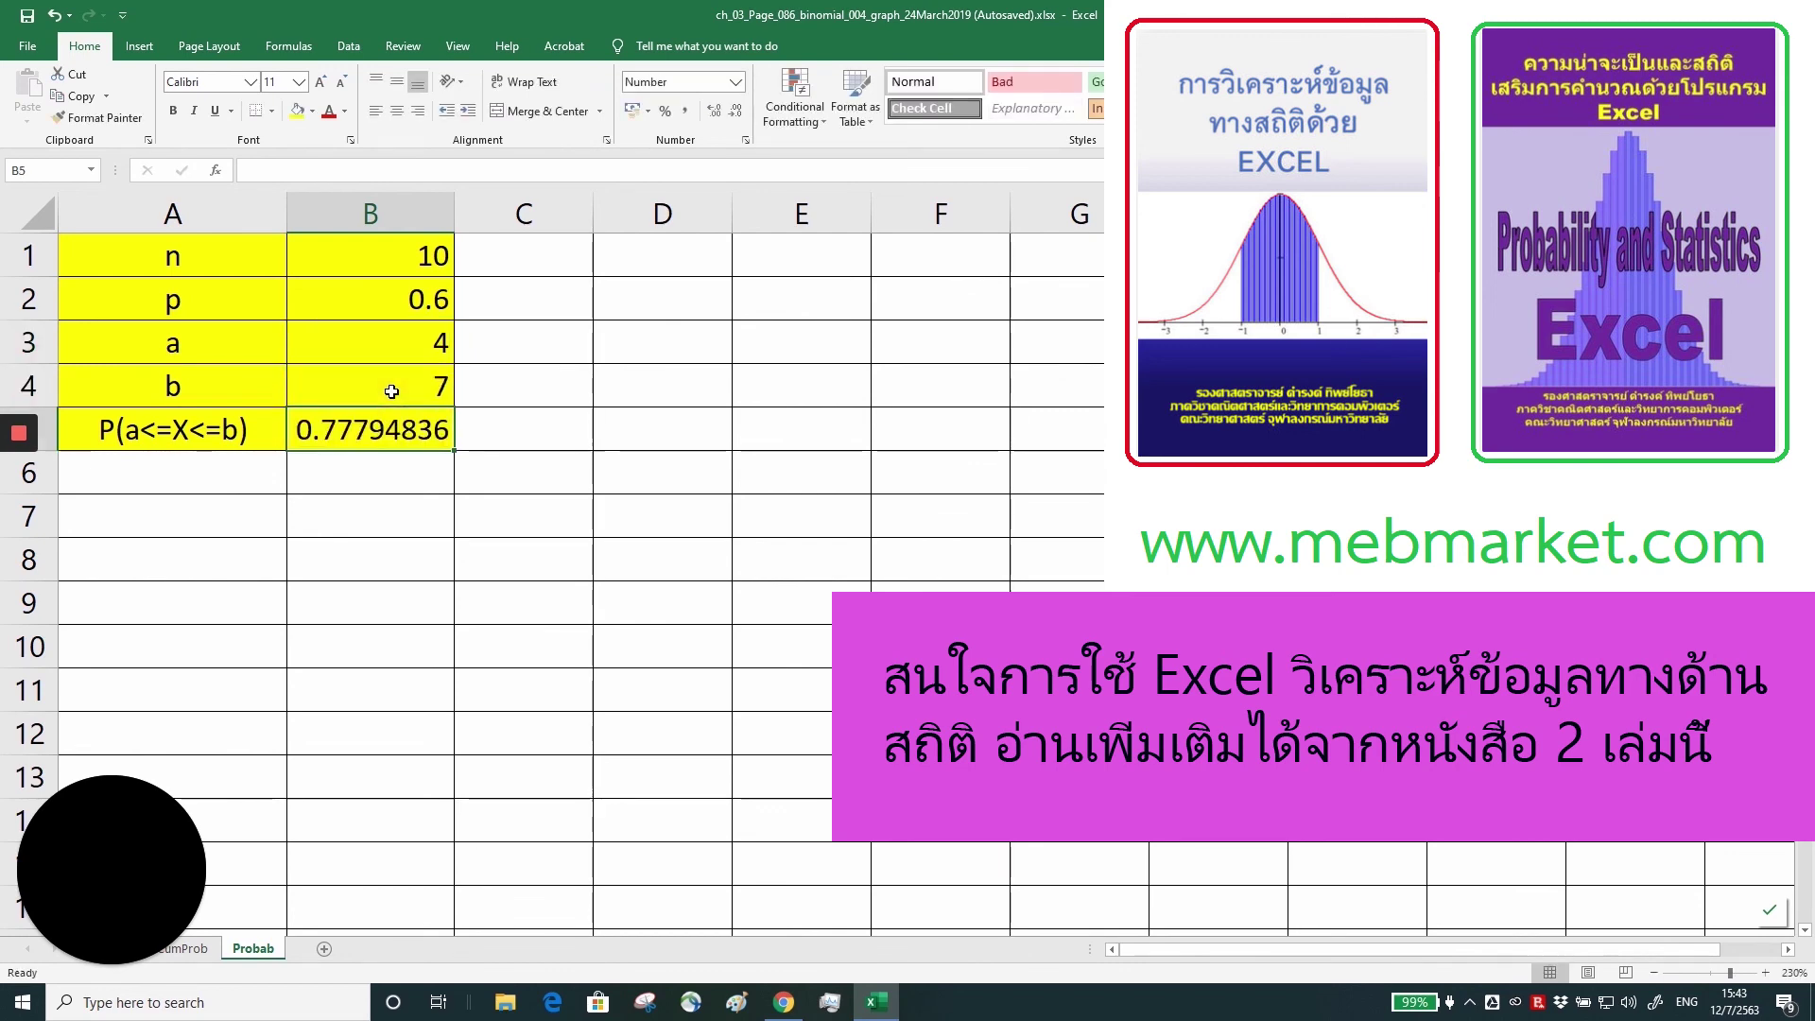